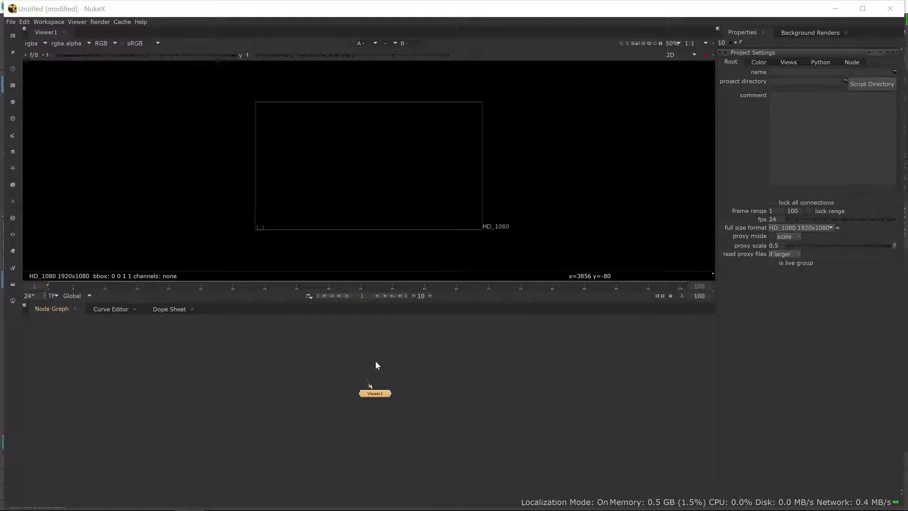
Read in the image sequence IMG_0049_####.iff, frames 0-529, from the SchoolHallways footage folder
click(377, 374)
key(r)
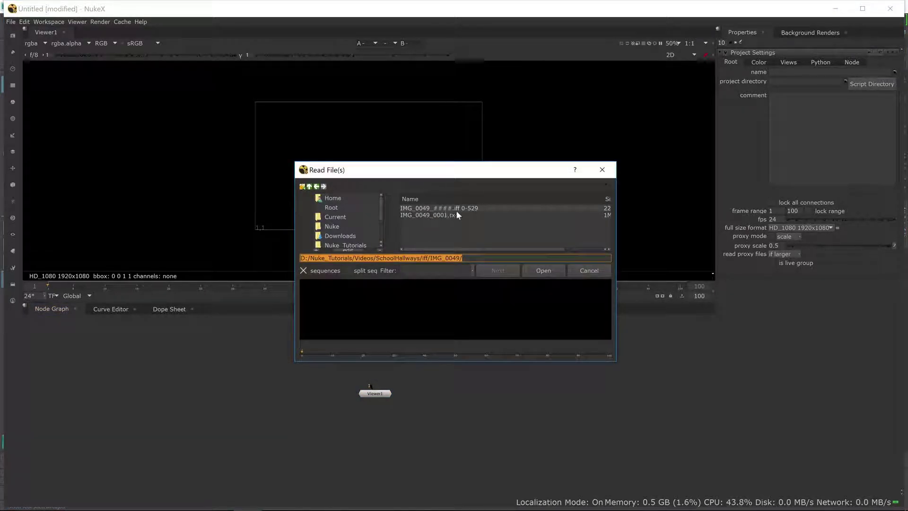
click(466, 208)
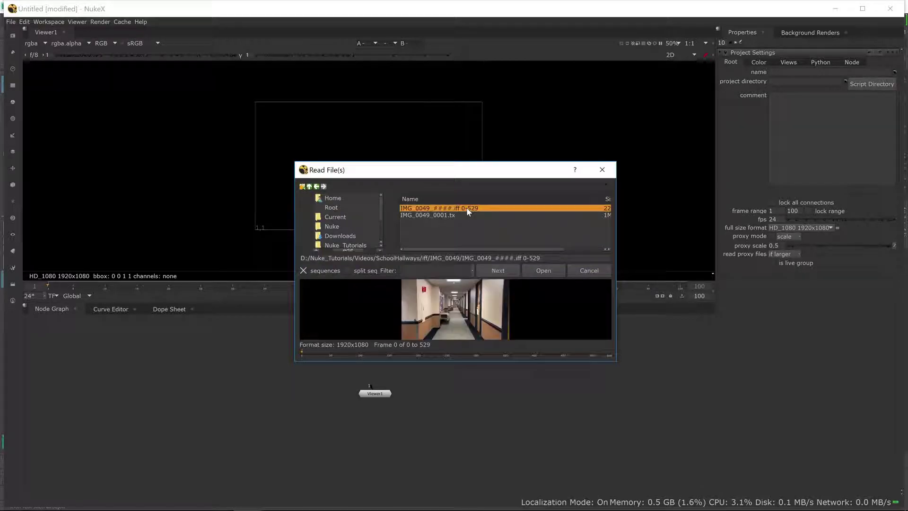
click(548, 272)
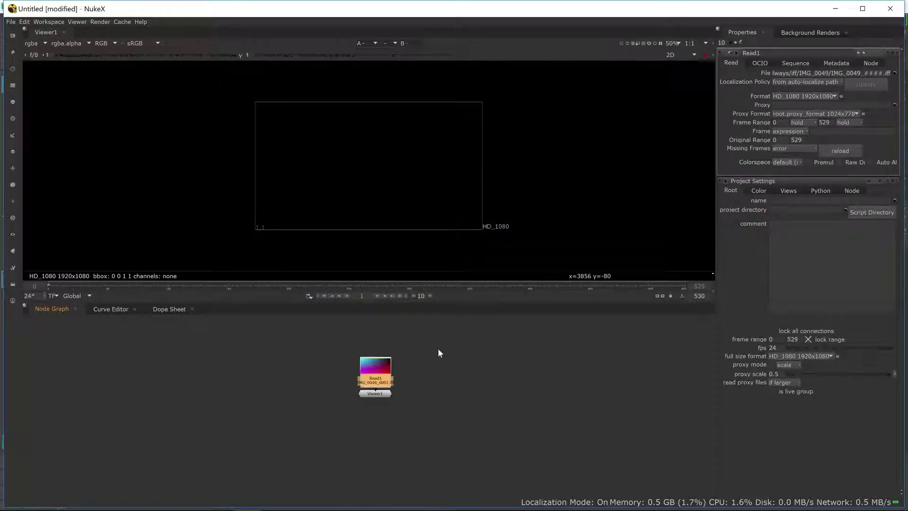
Move the Viewer node below the Read node and connect it to the hallway footage
drag(376, 394, 375, 428)
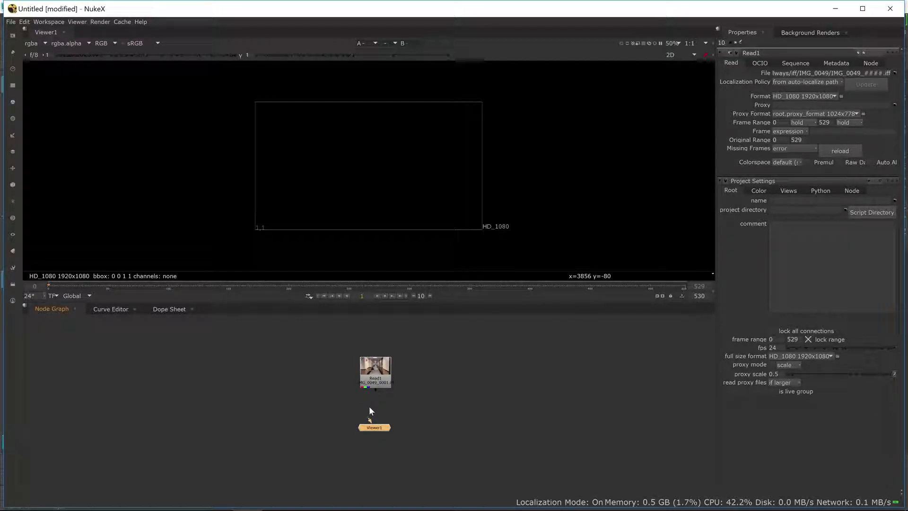
drag(370, 403, 376, 376)
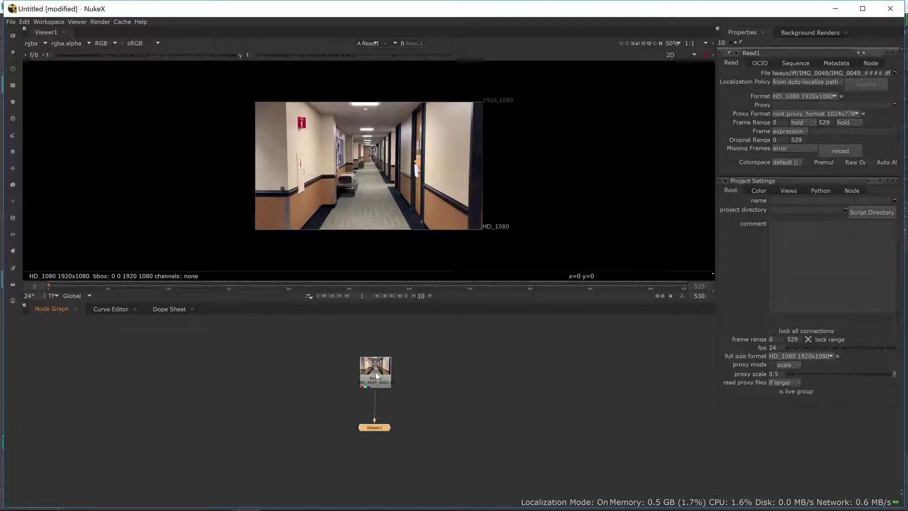
drag(375, 415, 374, 392)
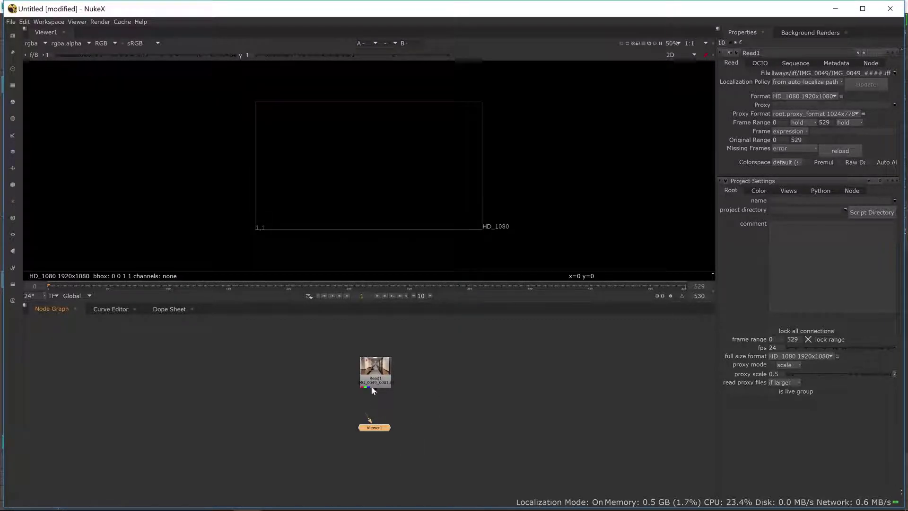
click(375, 377)
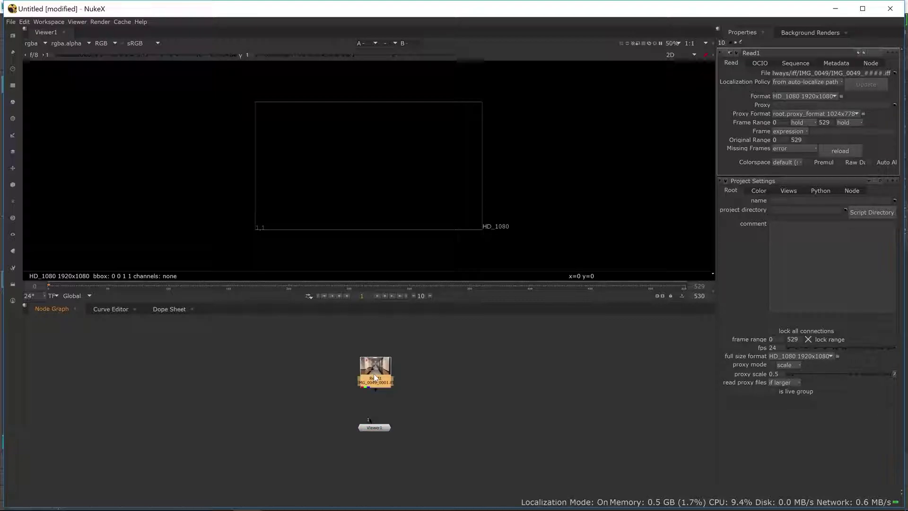
key(1)
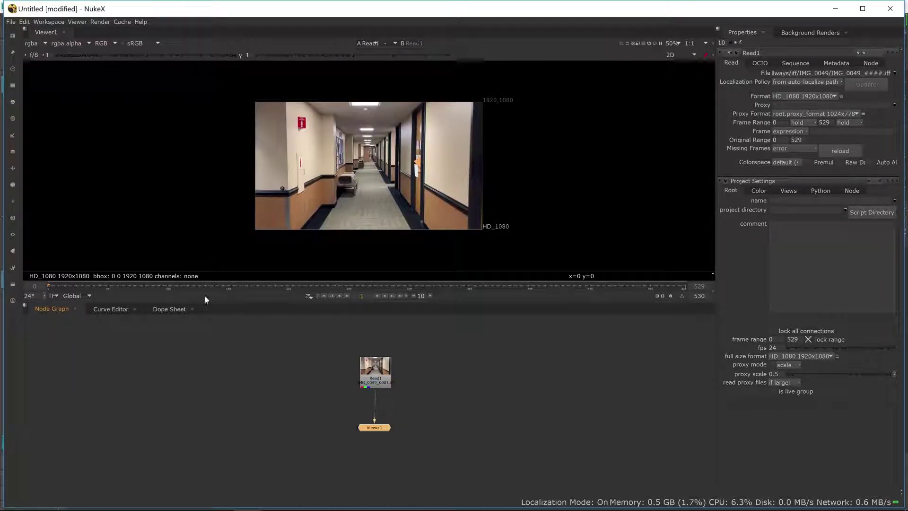
Scrub through the beginning of the hallway footage and return to the first frame
drag(55, 286, 114, 291)
click(67, 291)
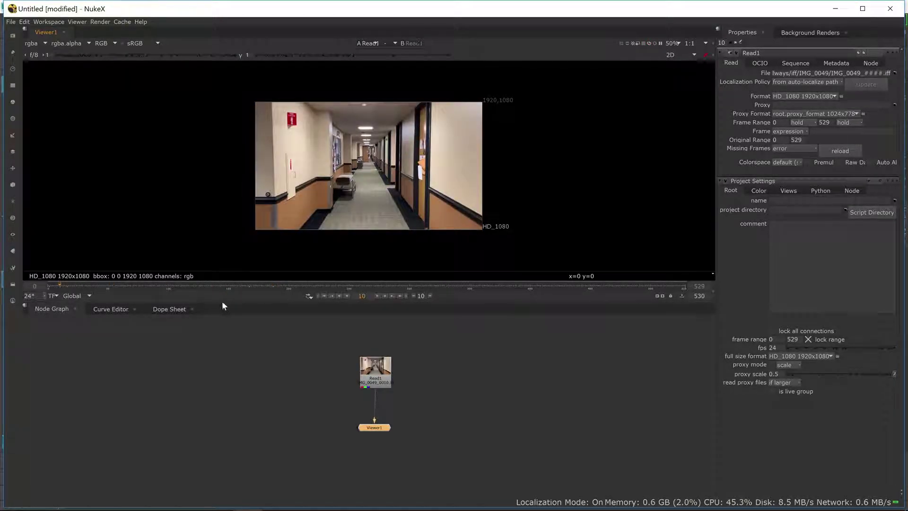
click(324, 295)
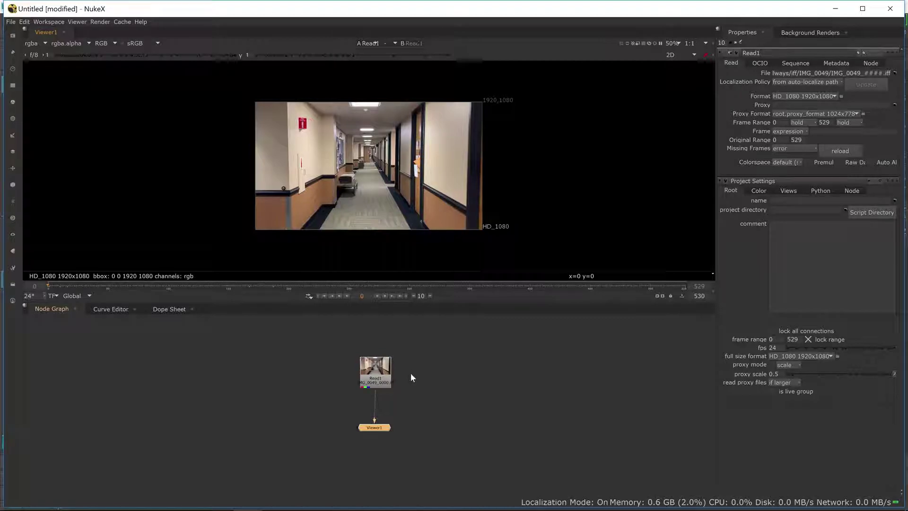
Add a Shuffle node under the Read node, feed the red channel into the RGB outputs for a greyscale image, and align the Viewer below
drag(379, 386, 381, 372)
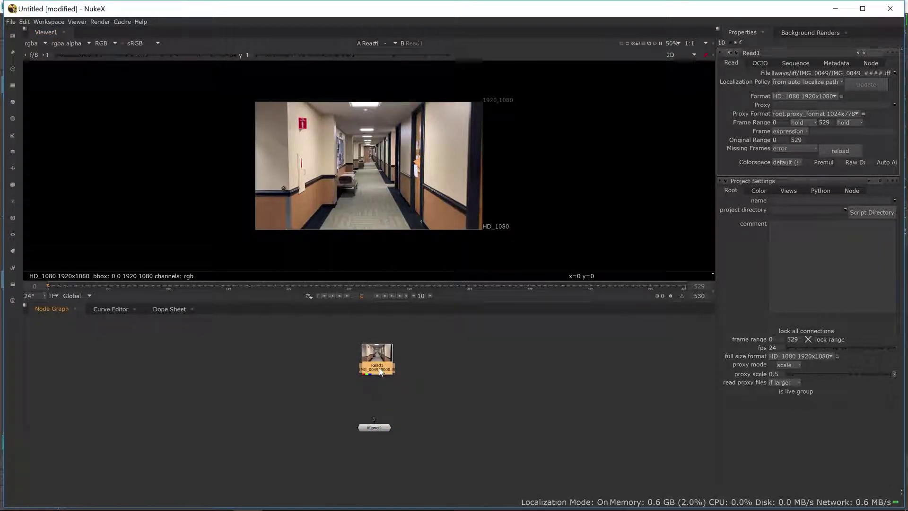
key(Tab)
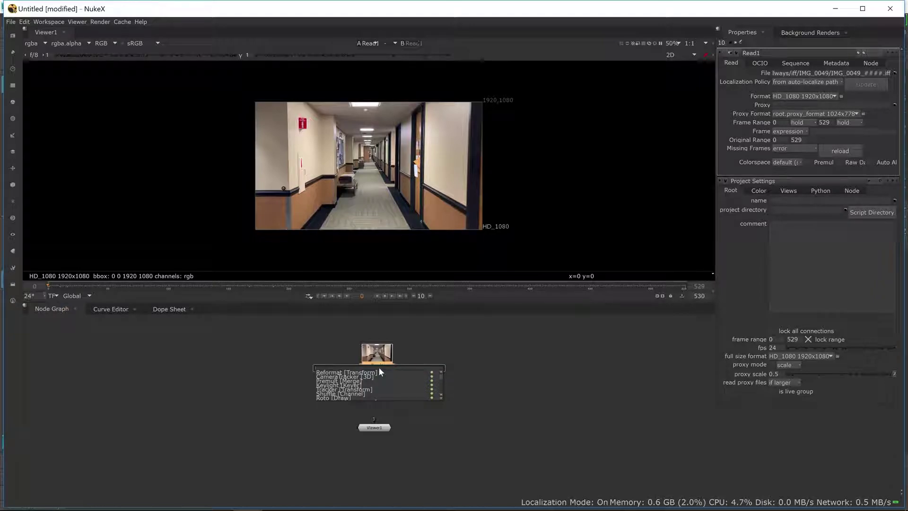
text(sh)
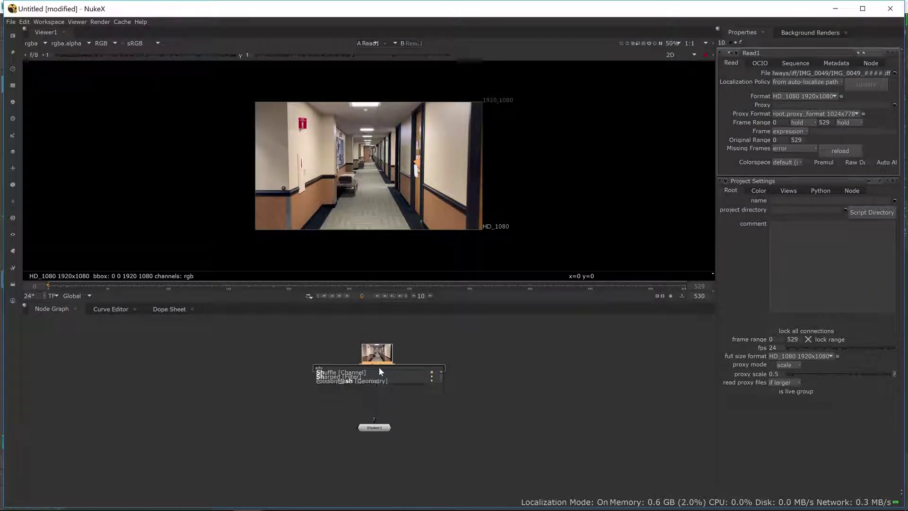
text(uffle)
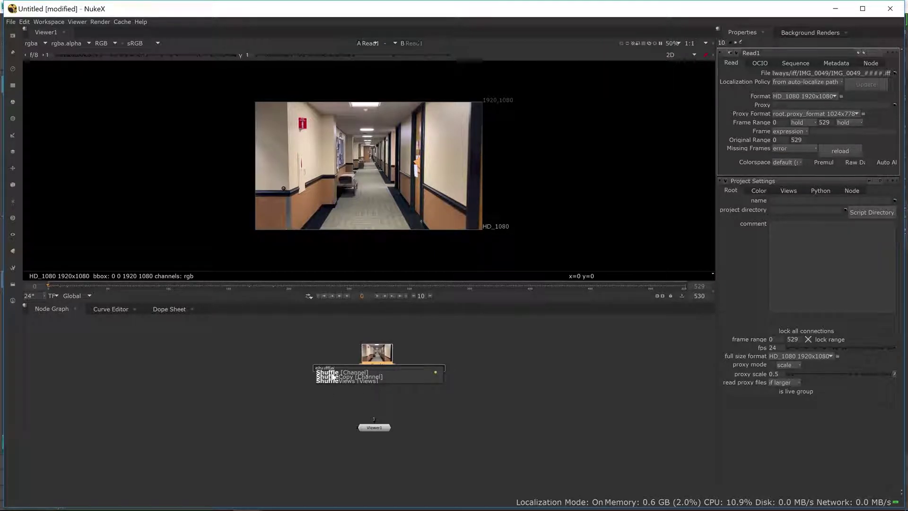
key(Down)
key(Return)
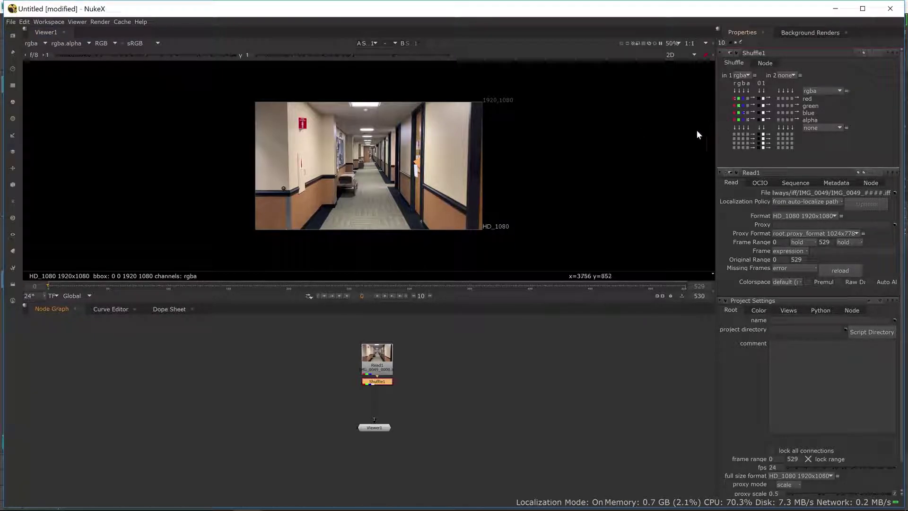
click(733, 106)
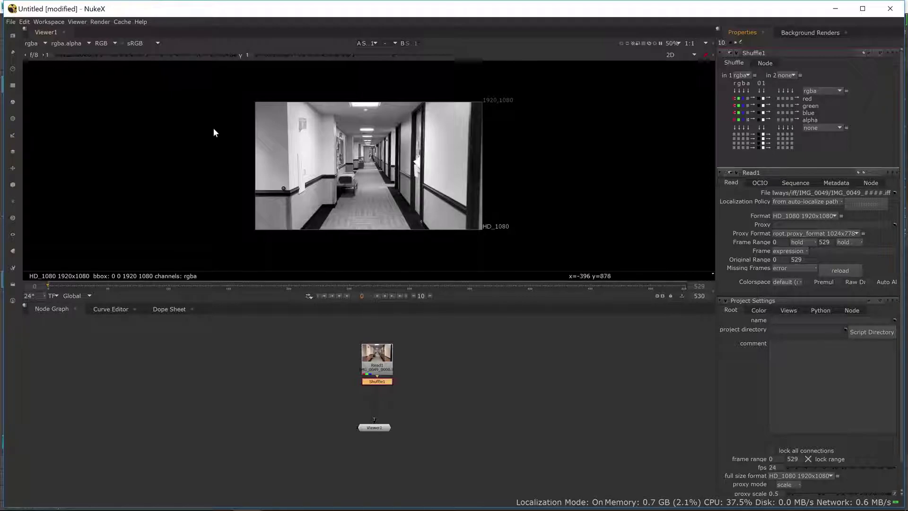
drag(373, 428, 376, 428)
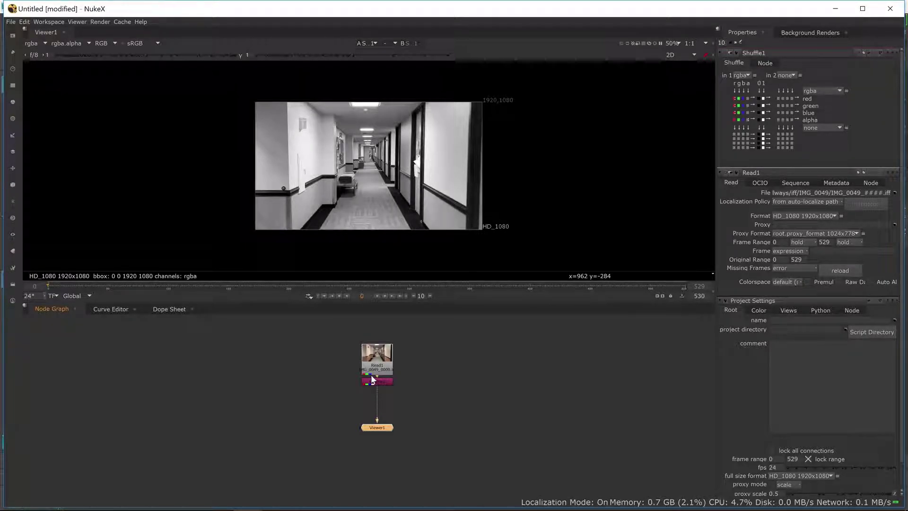
key(t)
drag(374, 429, 289, 434)
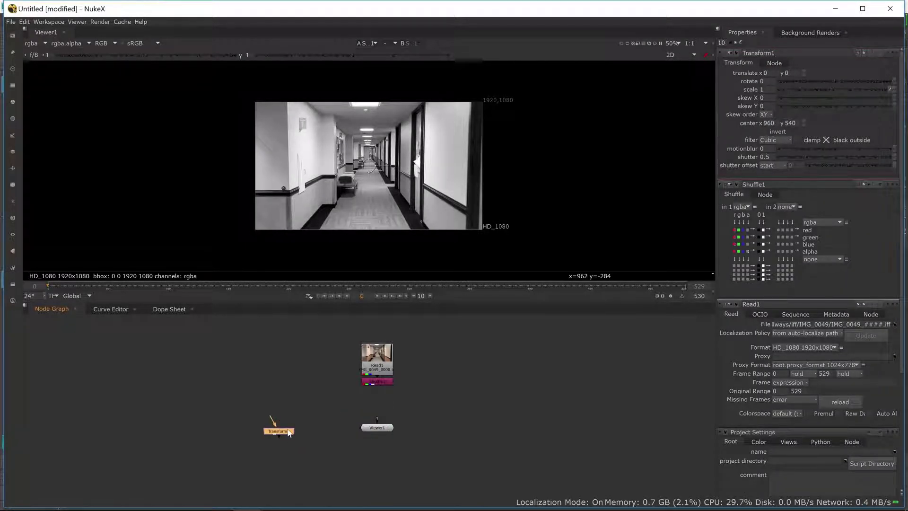
key(Delete)
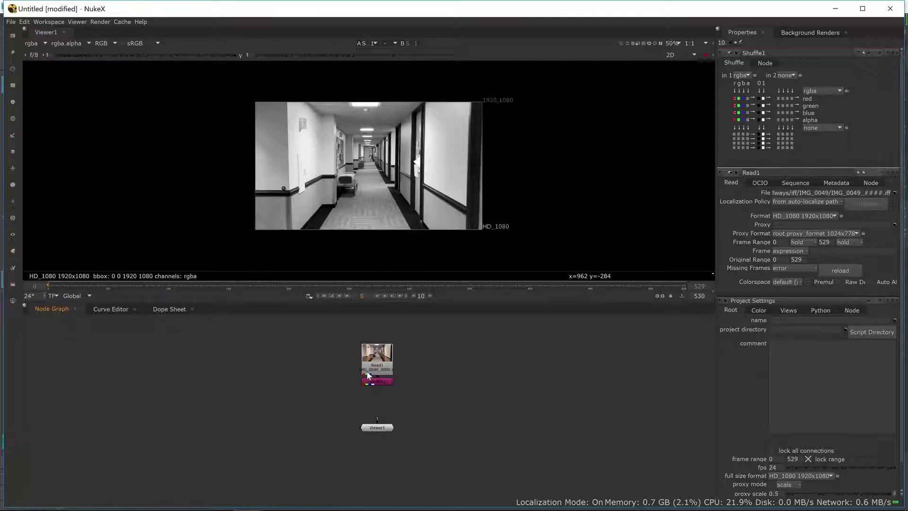
Create a Grade node and insert it between the Shuffle node and the Viewer
key(g)
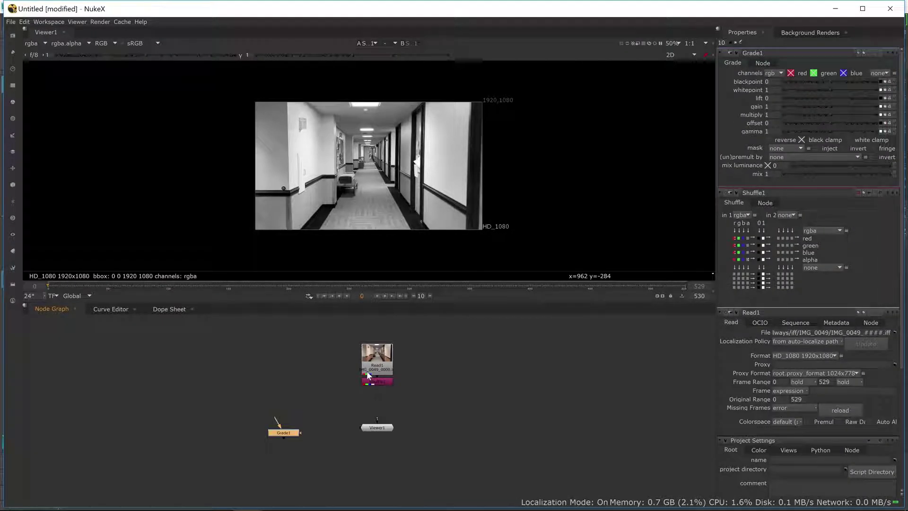
drag(297, 435, 388, 400)
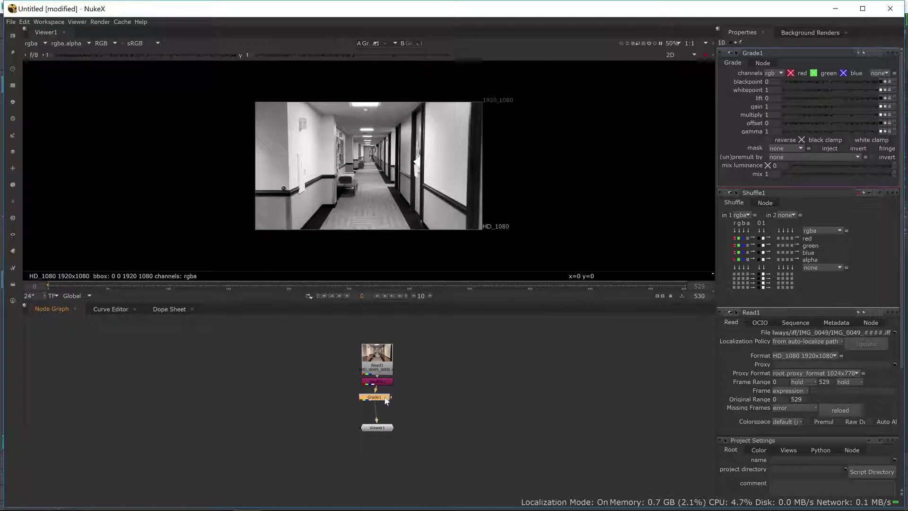
key(Tab)
text(grade)
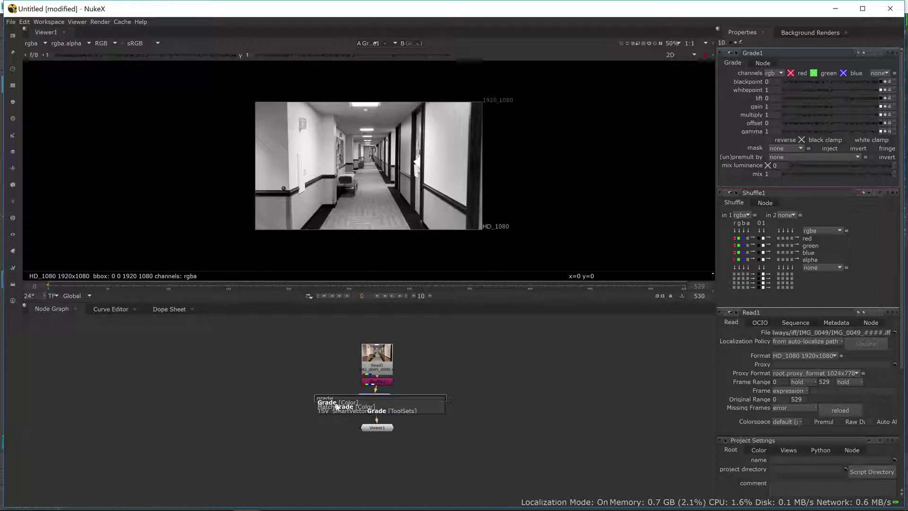
key(Return)
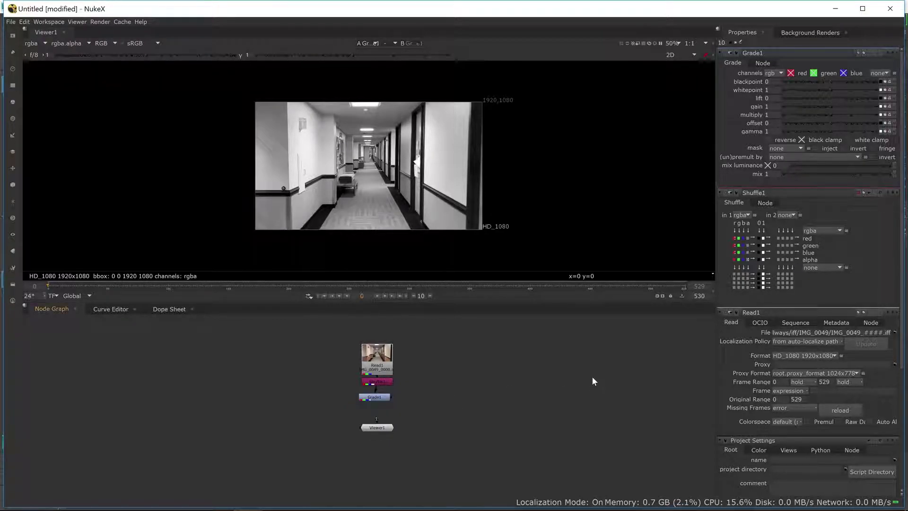
Add a Sharpen node directly after the Grade node, moving the Viewer down to make room
click(367, 431)
drag(373, 398, 376, 401)
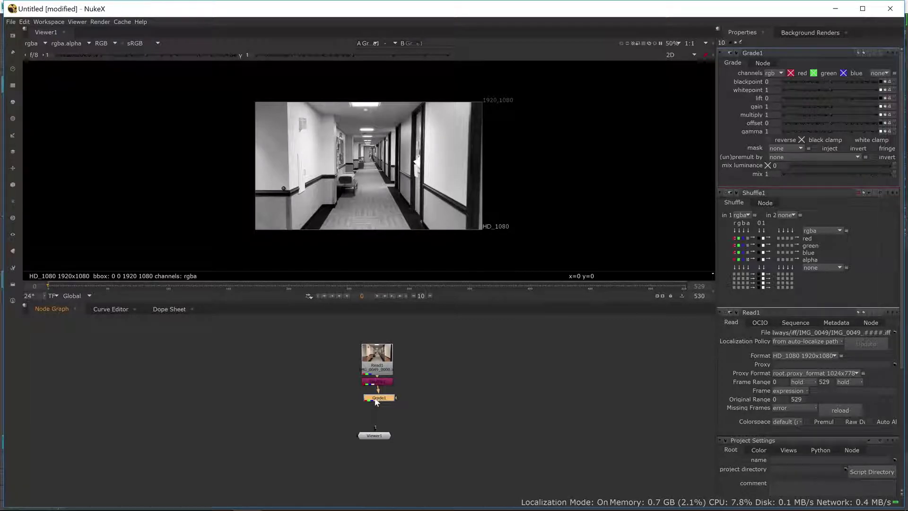
key(Tab)
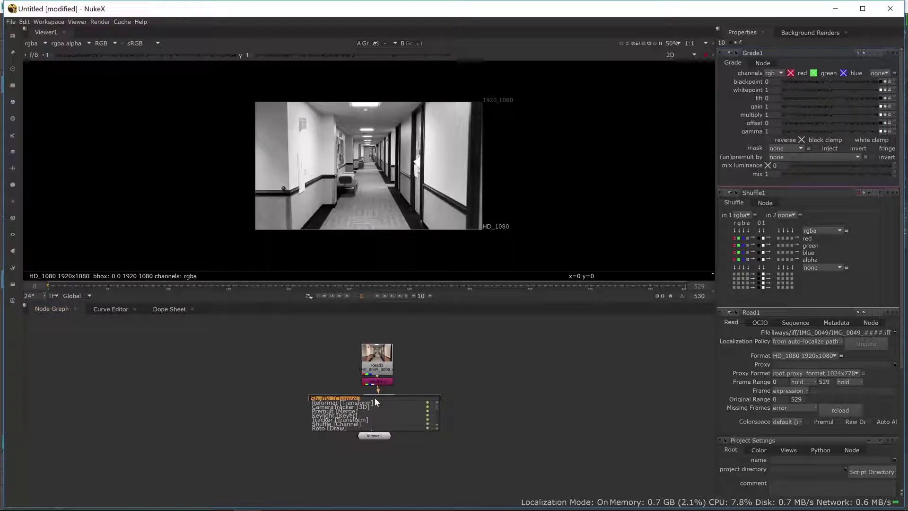
text(sha)
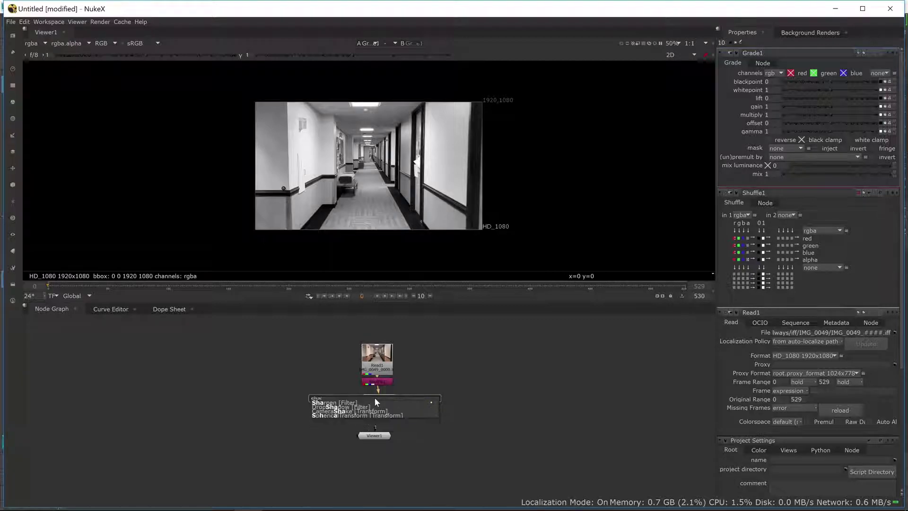
text(rpen)
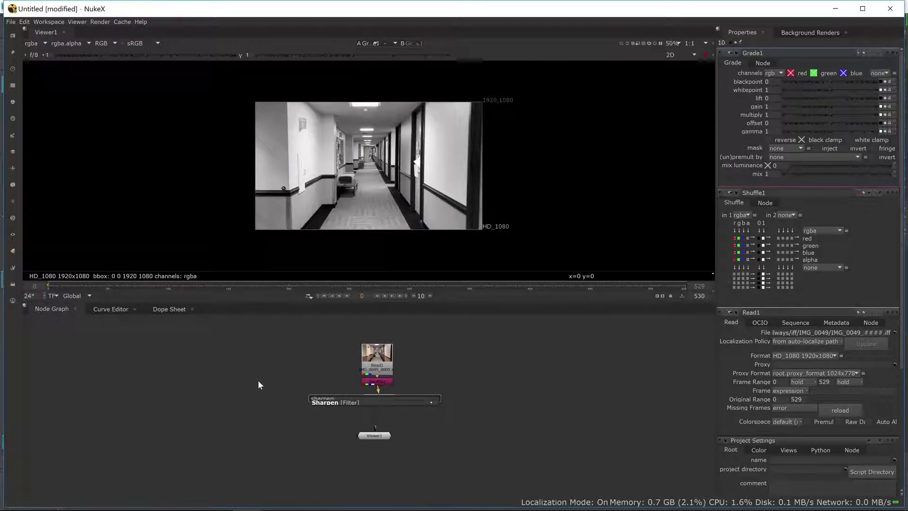
key(Return)
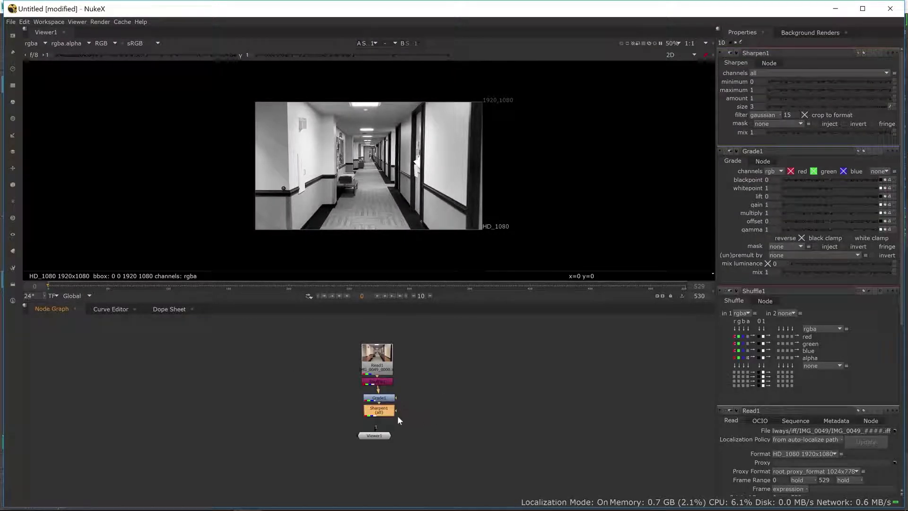
drag(380, 438, 379, 450)
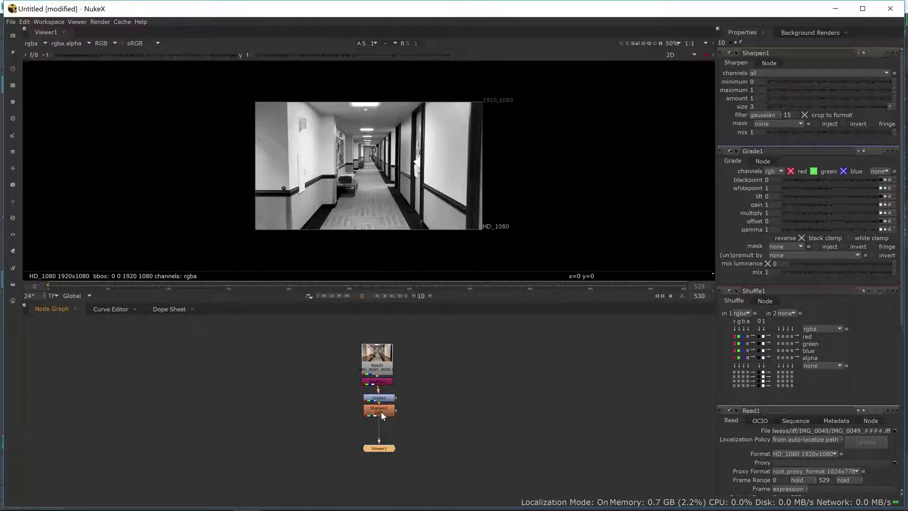
Add a CameraTracker node between the Sharpen node and the Viewer
key(Tab)
text(camera)
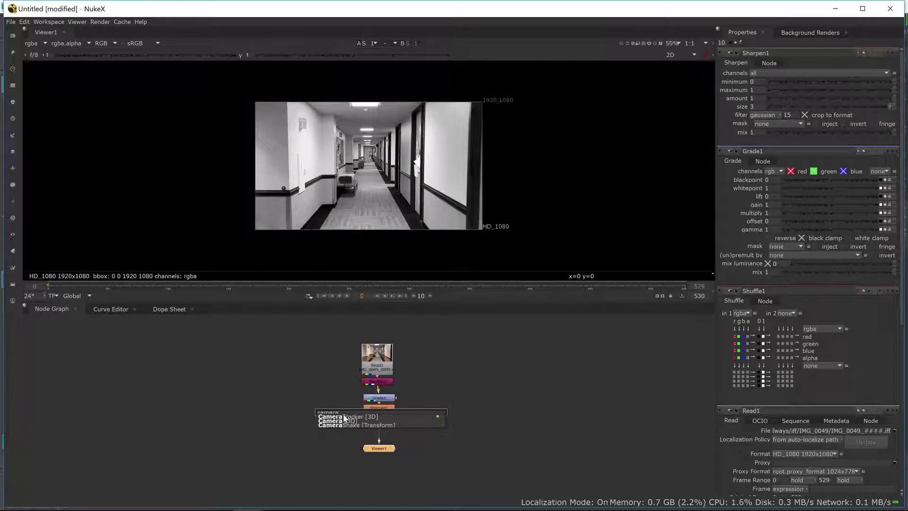
key(Escape)
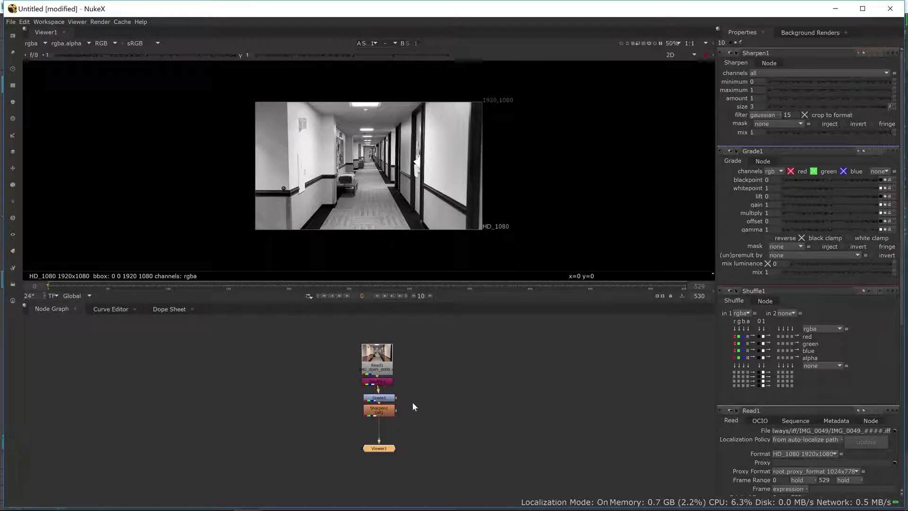
mouse_move(390, 430)
mouse_down()
mouse_move(412, 430)
mouse_move(382, 434)
mouse_up()
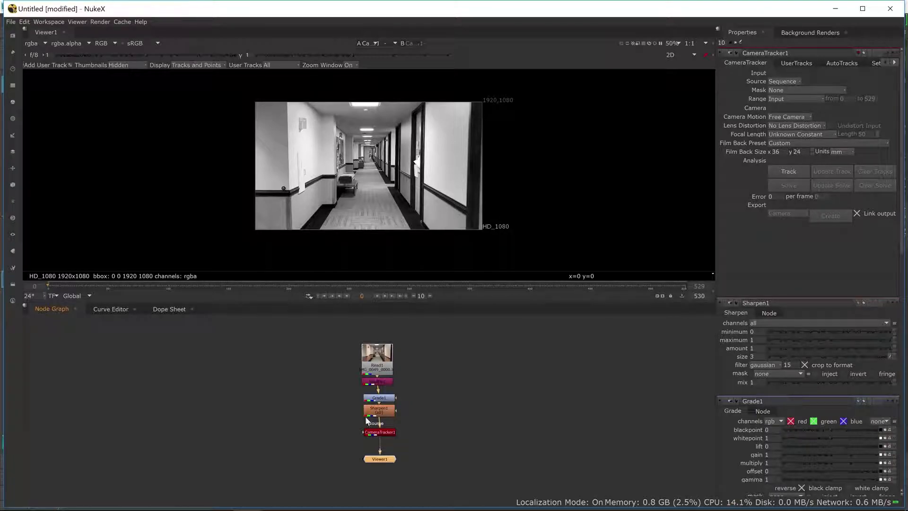
Examine the Mask options available for the CameraTracker node
click(380, 432)
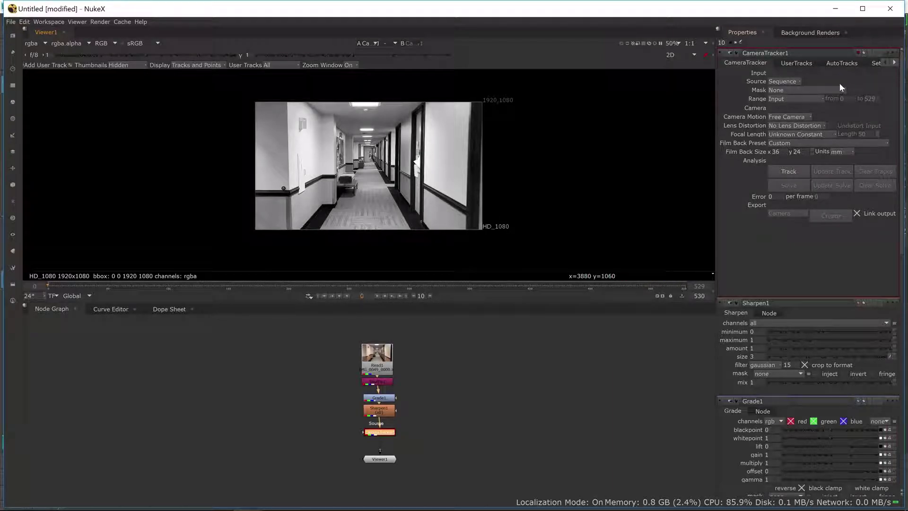
click(781, 91)
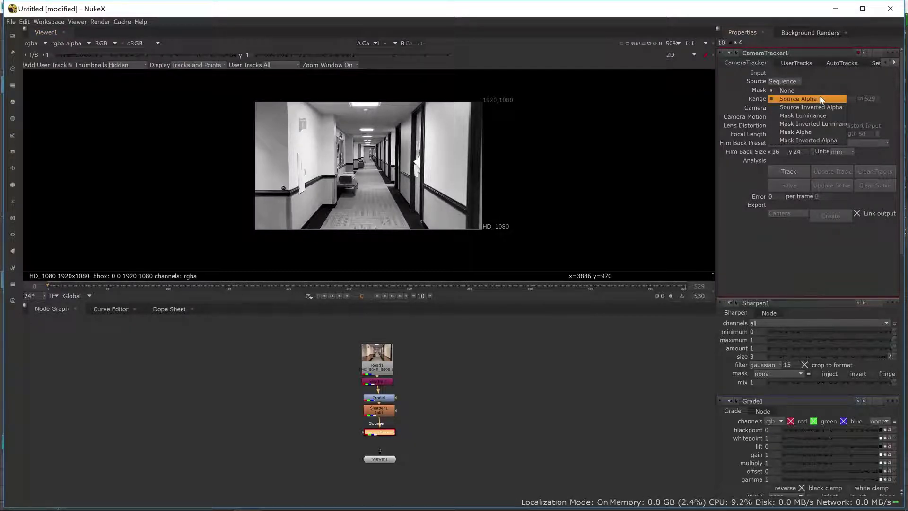
click(730, 85)
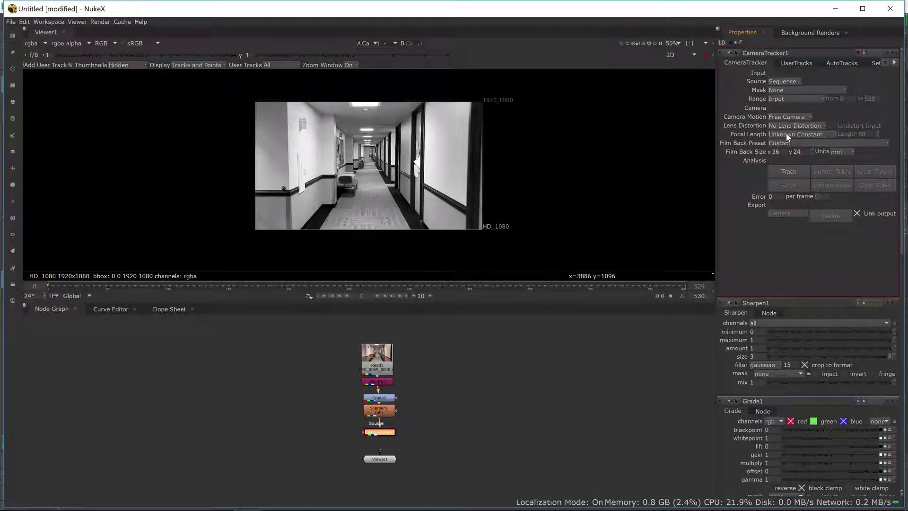
Set the CameraTracker's focal length type to Known with a length of 51
click(814, 133)
click(803, 97)
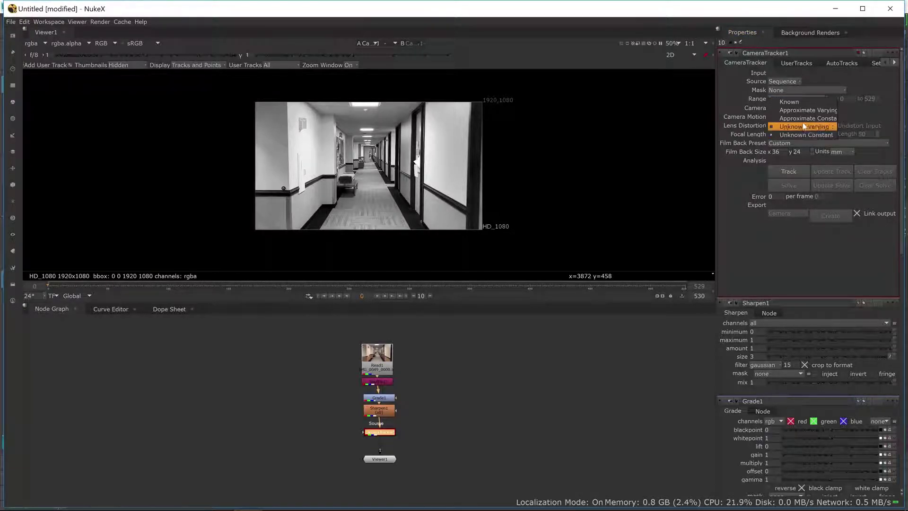
click(788, 102)
double_click(863, 134)
text(51)
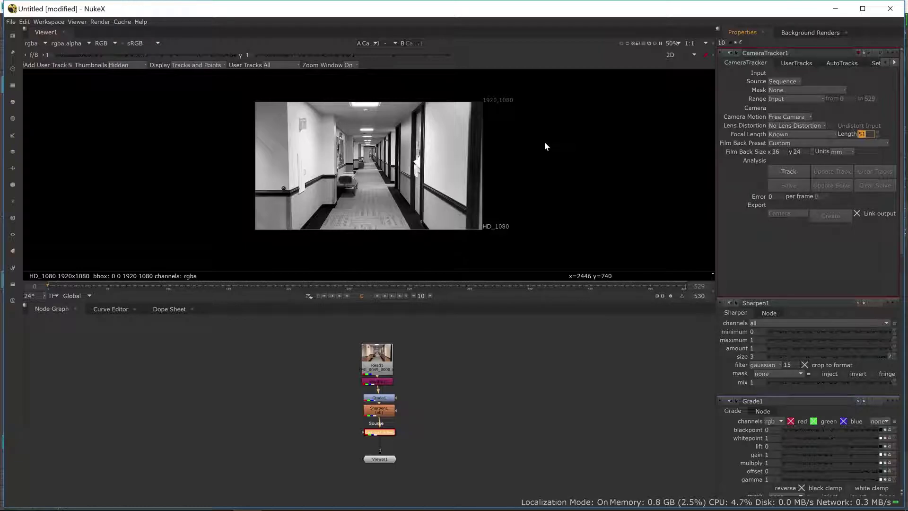
Examine the Canon DSLR film back presets available for the CameraTracker node
click(787, 143)
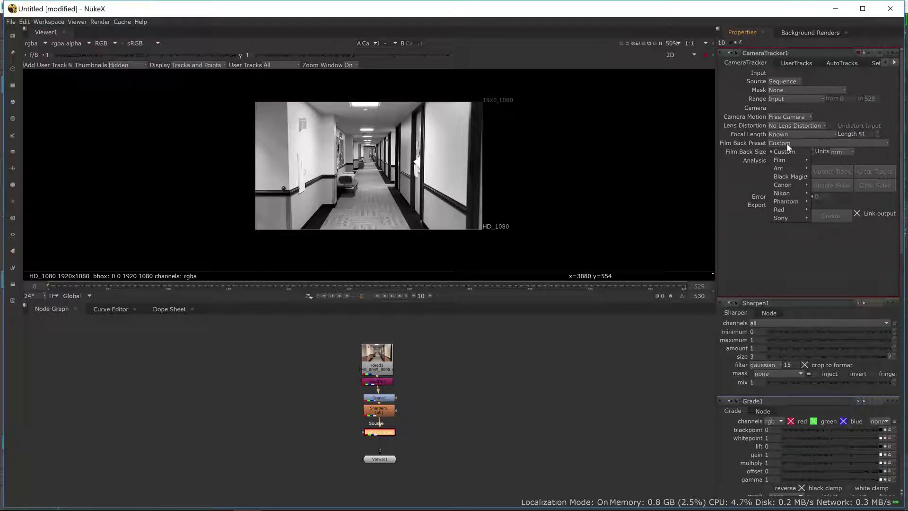
mouse_move(796, 179)
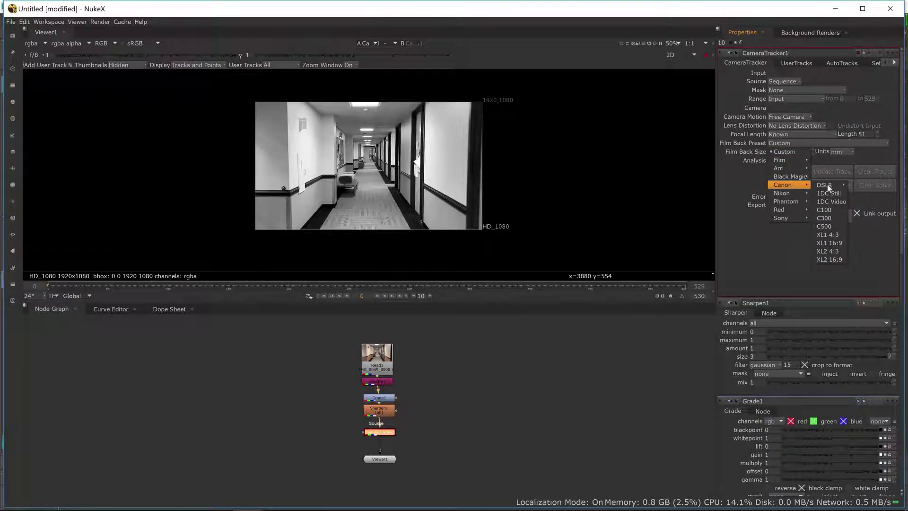
mouse_move(824, 184)
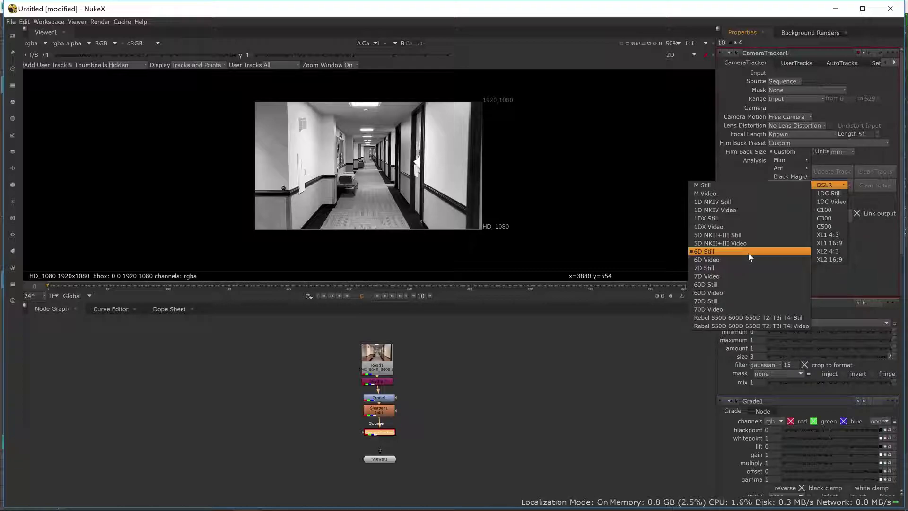
click(744, 169)
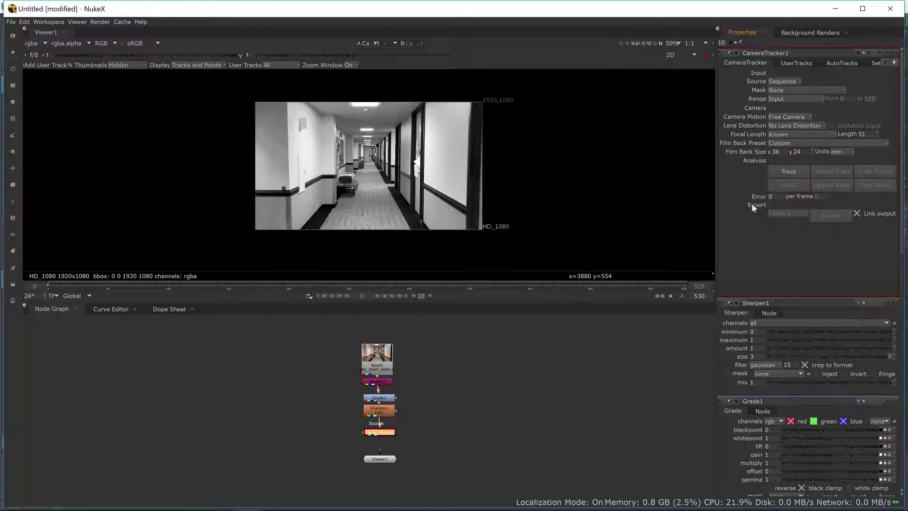
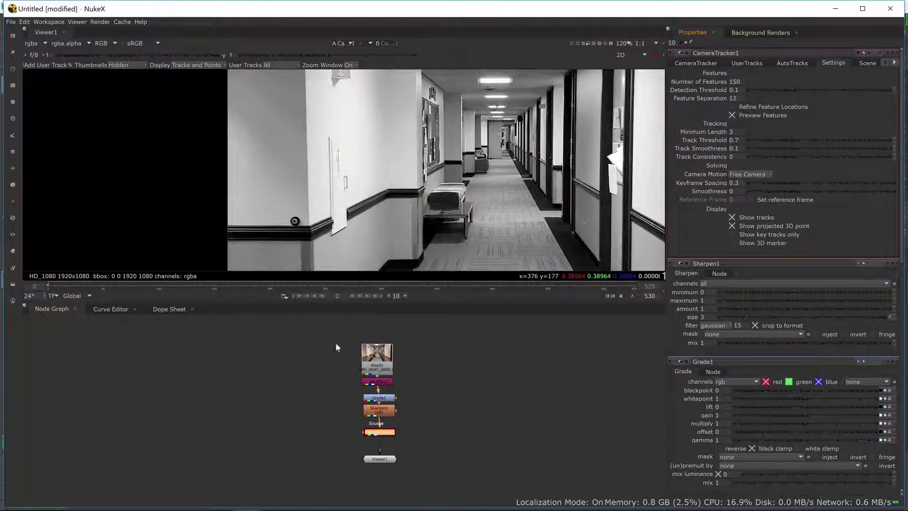
Increase the footage contrast in the Grade node with blackpoint 0.105, lift -0.02 and gamma 0.89
click(380, 400)
double_click(380, 400)
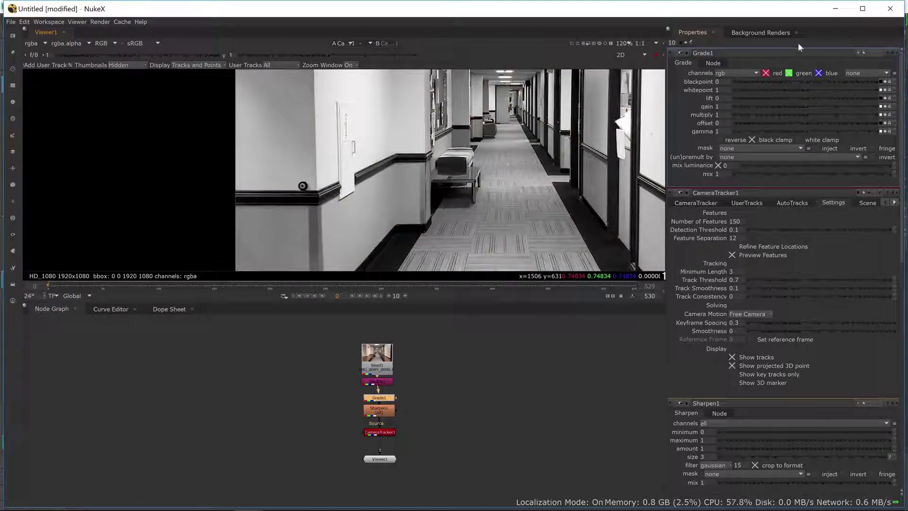
scroll(487, 161, down, 1)
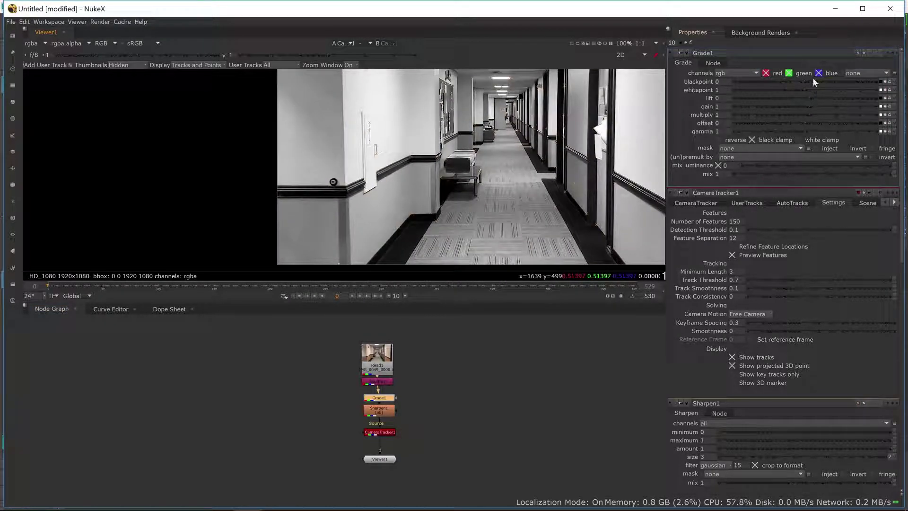
mouse_move(805, 80)
mouse_down()
mouse_move(786, 81)
mouse_move(838, 80)
mouse_move(821, 82)
mouse_up()
scroll(369, 182, down, 1)
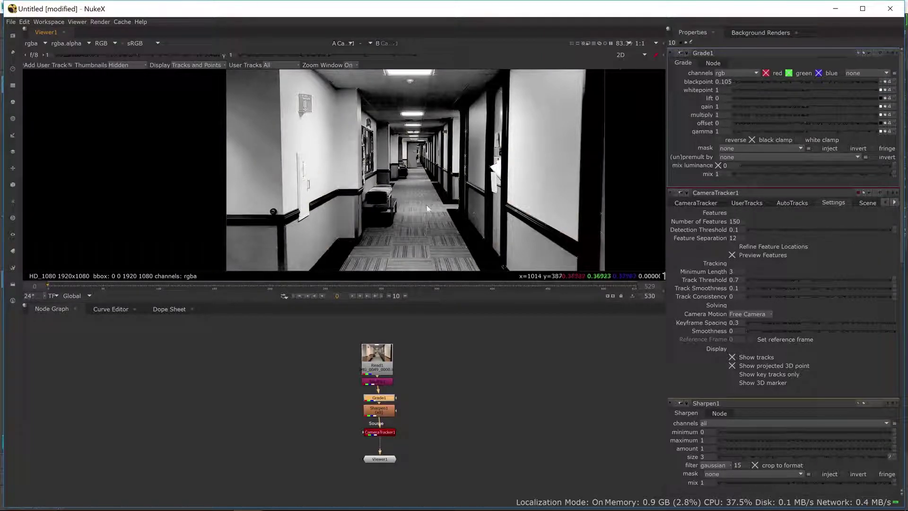
middle_drag(418, 197, 423, 157)
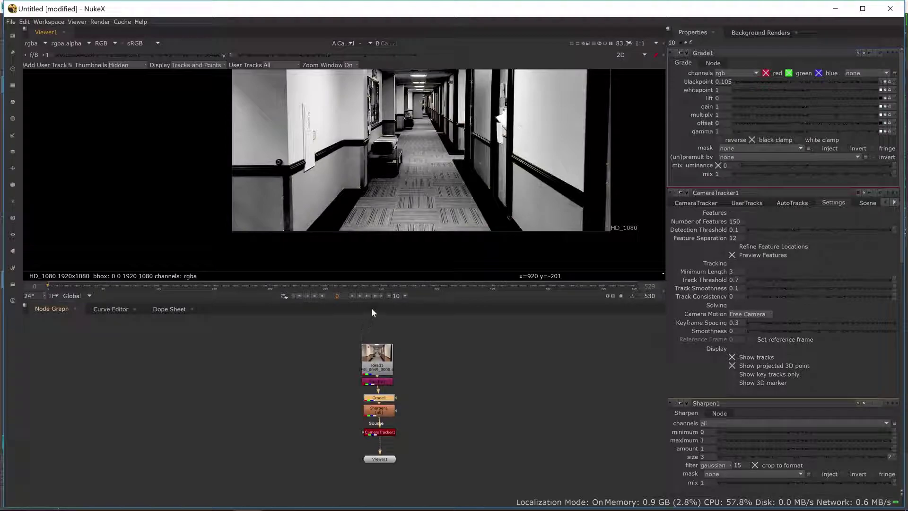
drag(805, 97, 798, 130)
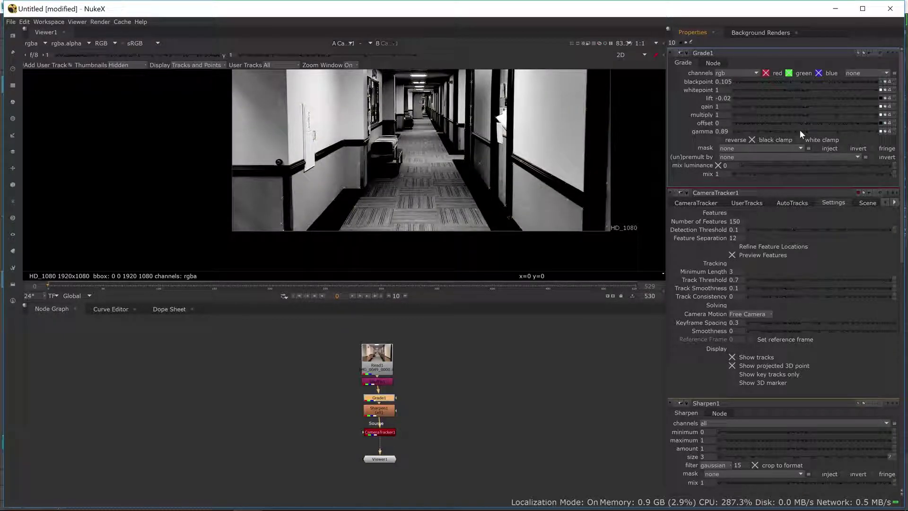
Set the Sharpen node's size to 49, checking the effect on the carpet detail
double_click(383, 410)
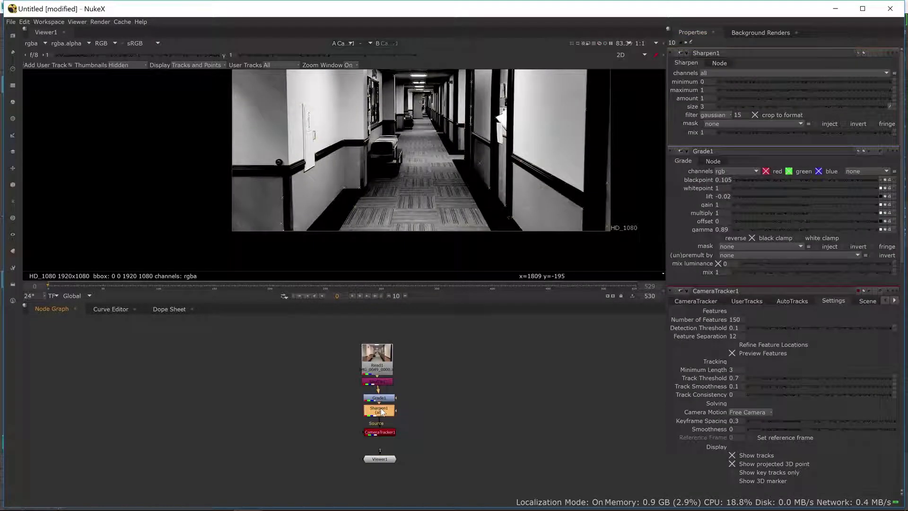
middle_drag(495, 196, 503, 159)
scroll(503, 159, up, 7)
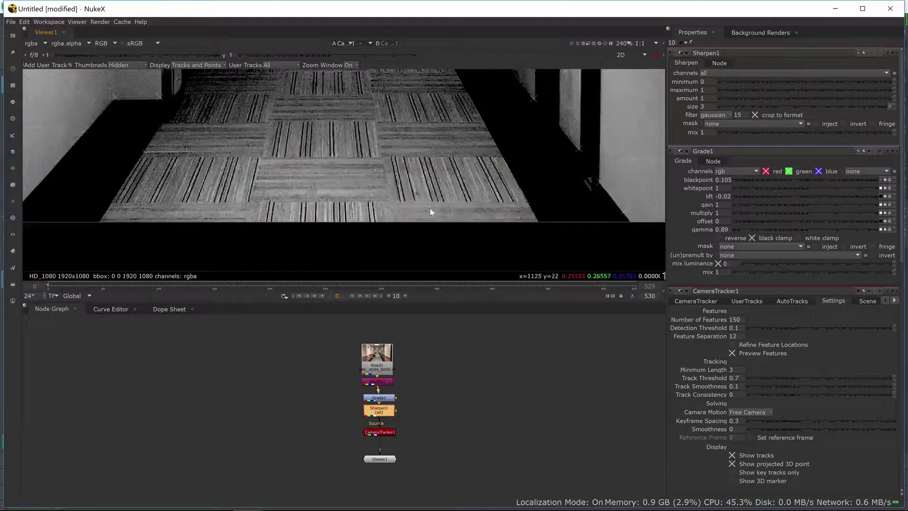
click(745, 106)
drag(749, 105, 851, 107)
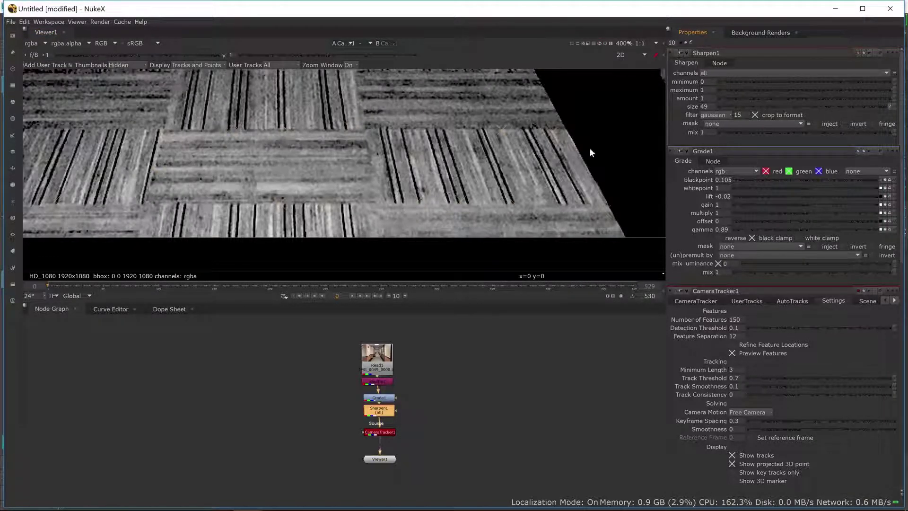
scroll(426, 227, down, 6)
middle_drag(423, 153, 424, 204)
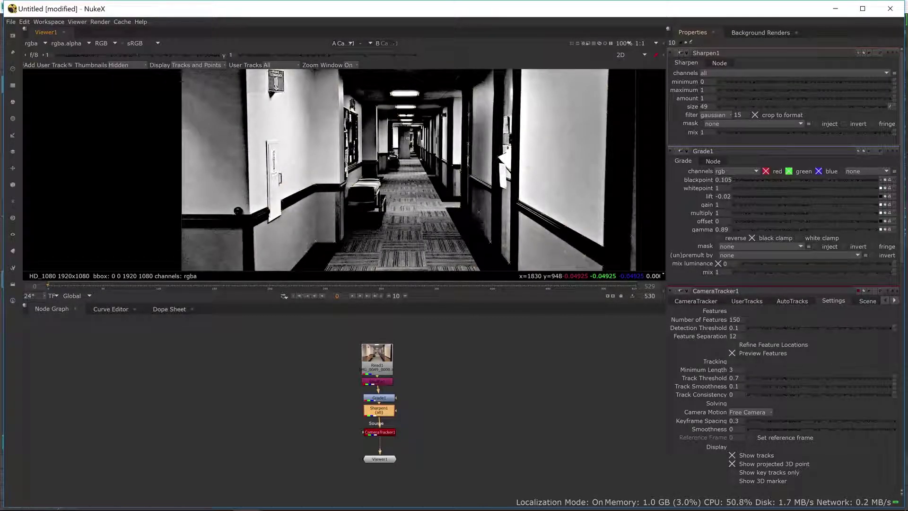
Raise the Grade node's gamma to 1.14
double_click(379, 398)
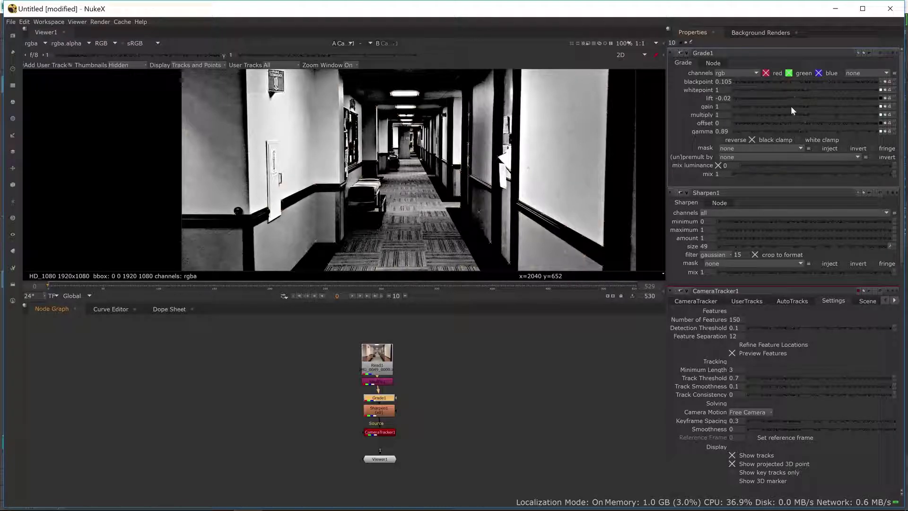
mouse_move(798, 130)
mouse_down()
mouse_move(818, 129)
mouse_move(809, 134)
mouse_up()
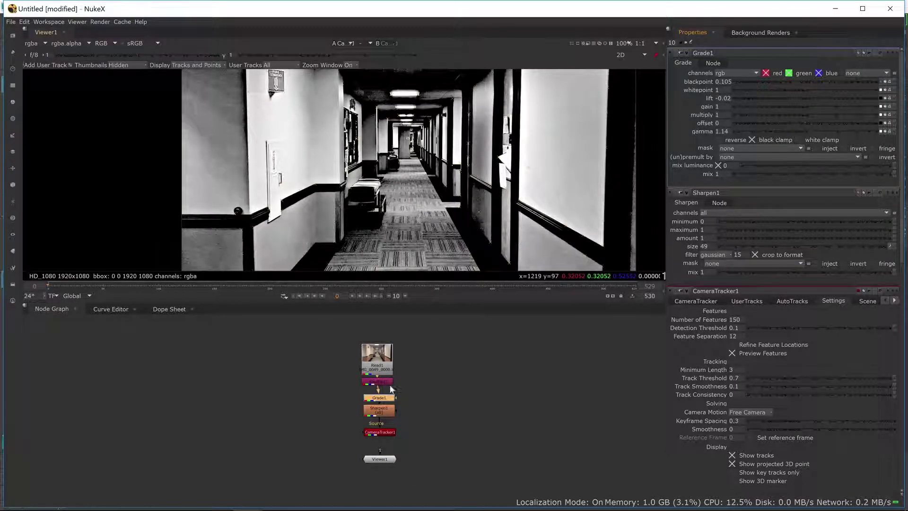
Set the CameraTracker's number of features to 400 and its feature separation to 17
double_click(379, 432)
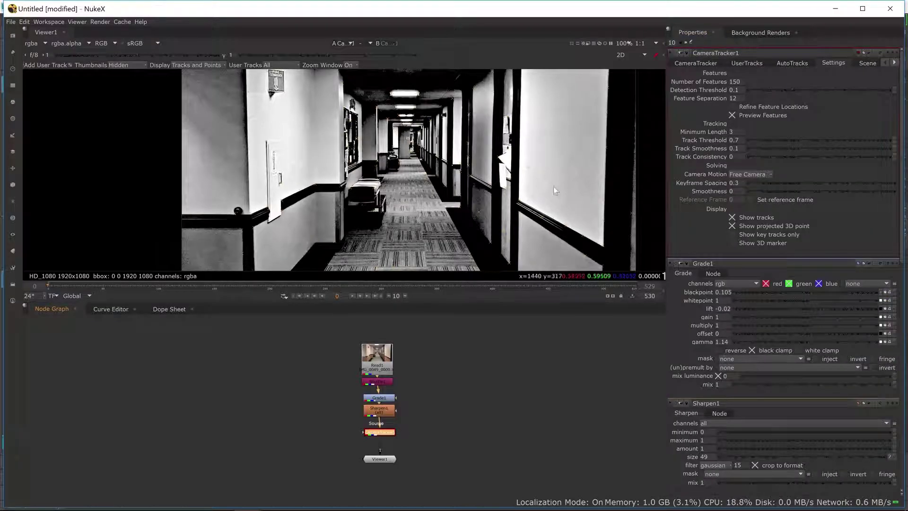
click(734, 81)
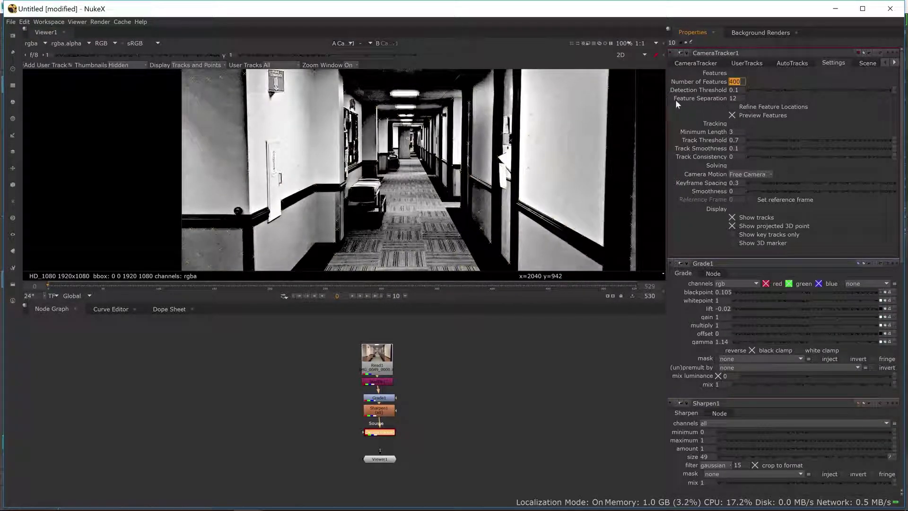
click(736, 97)
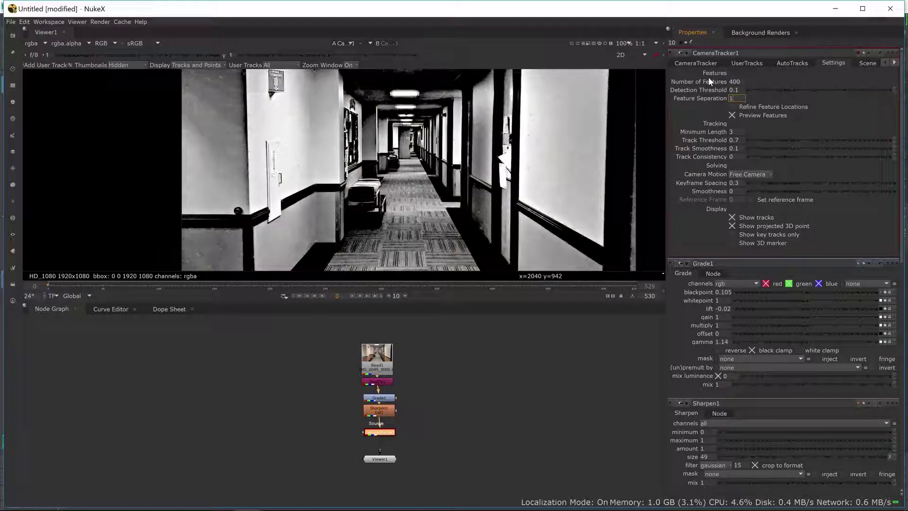
key(Return)
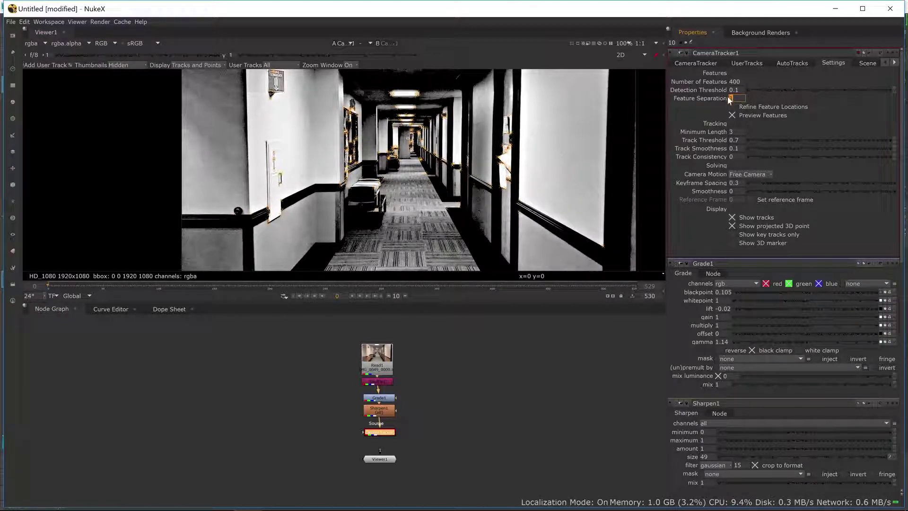
text(11)
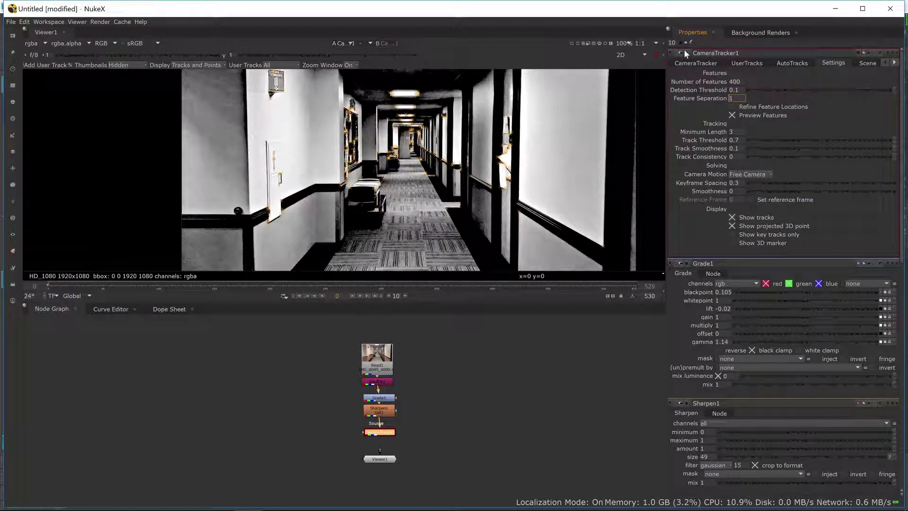
key(BackSpace)
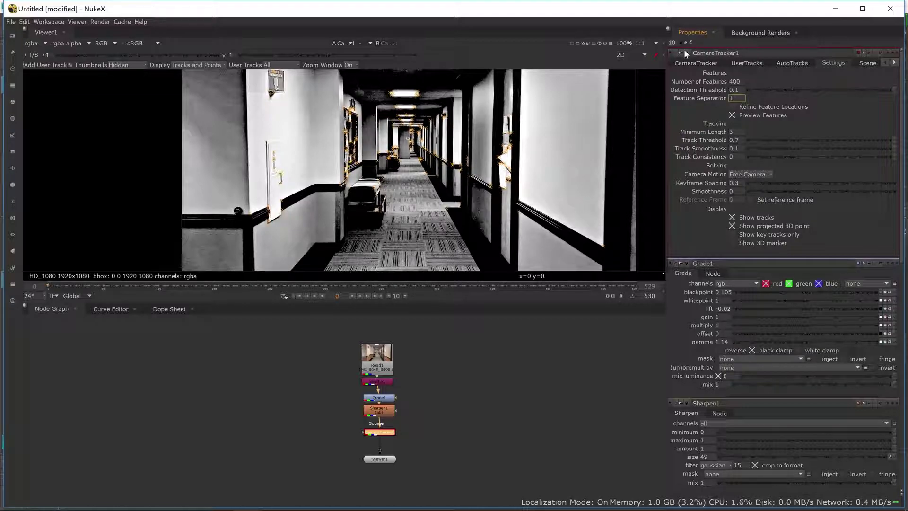
key(Return)
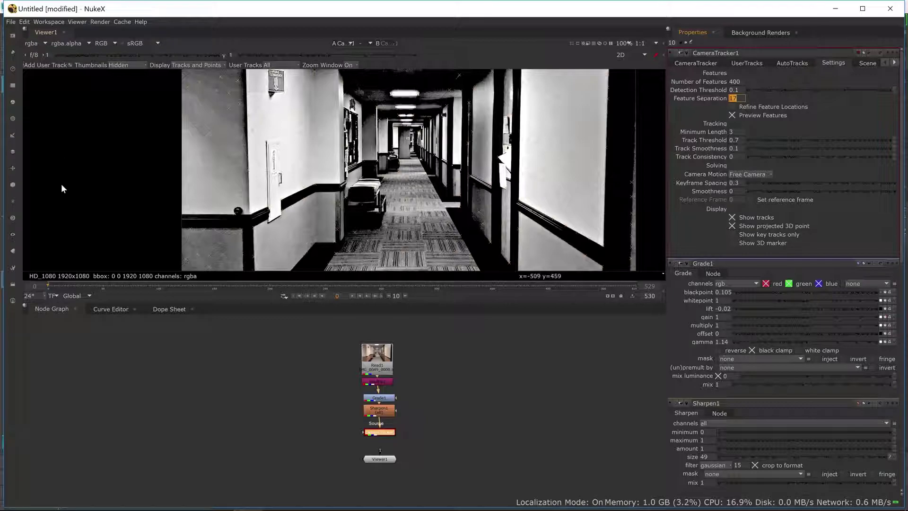
Track the features across the hallway footage with the CameraTracker and solve the camera
scroll(410, 109, down, 2)
middle_drag(411, 110, 418, 136)
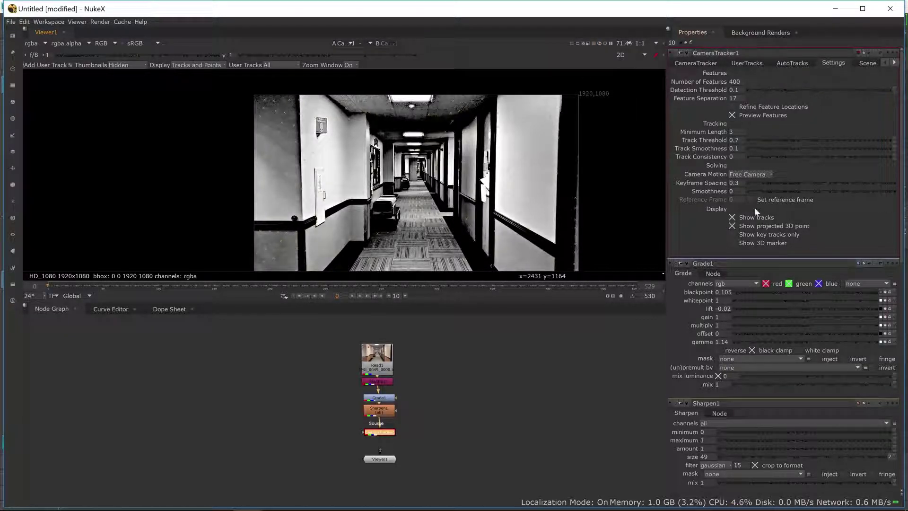
click(691, 64)
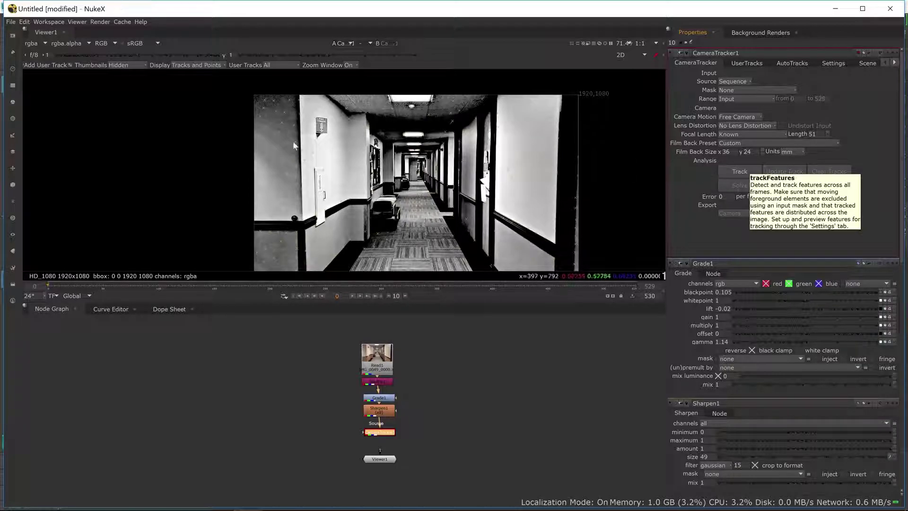
middle_drag(520, 208, 501, 195)
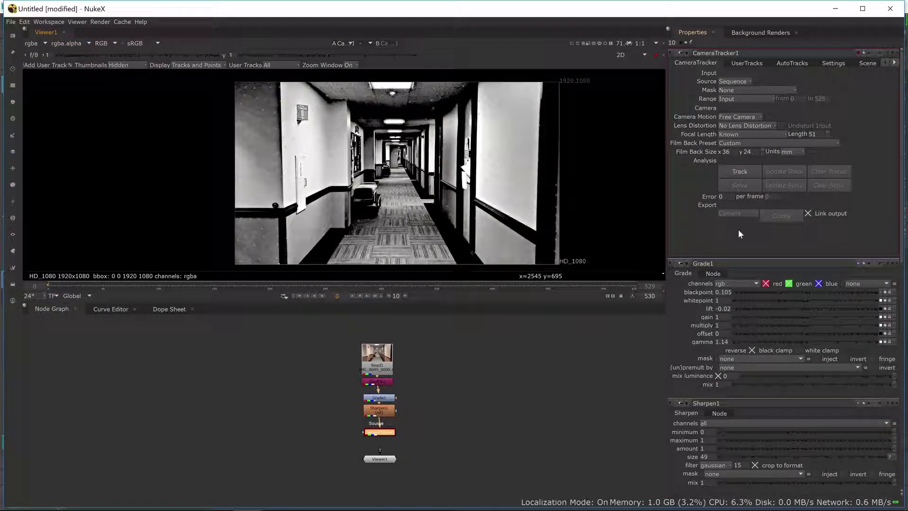
click(743, 171)
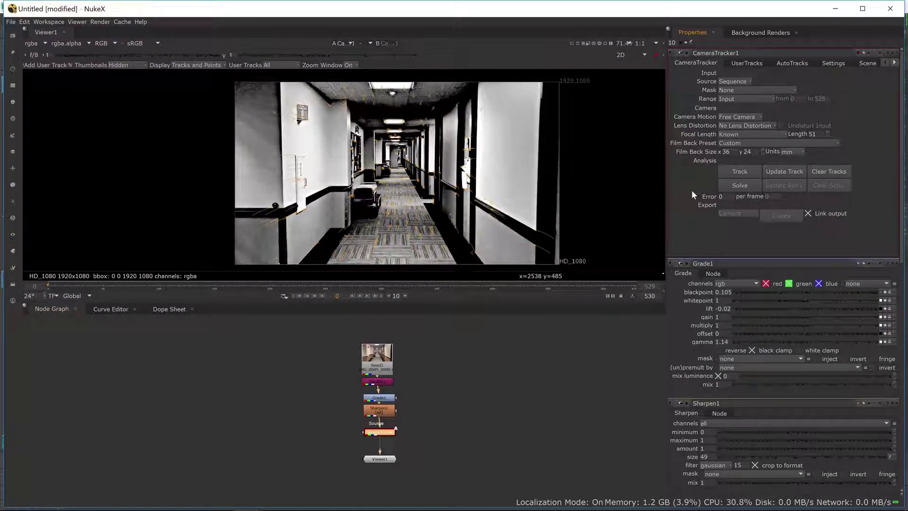
click(754, 185)
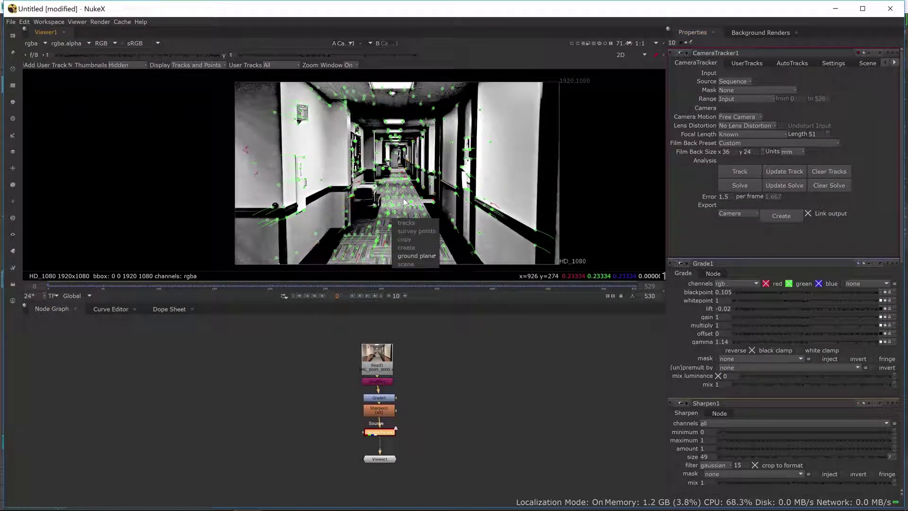
Examine the solved track points on the hallway carpet up close
scroll(503, 164, up, 5)
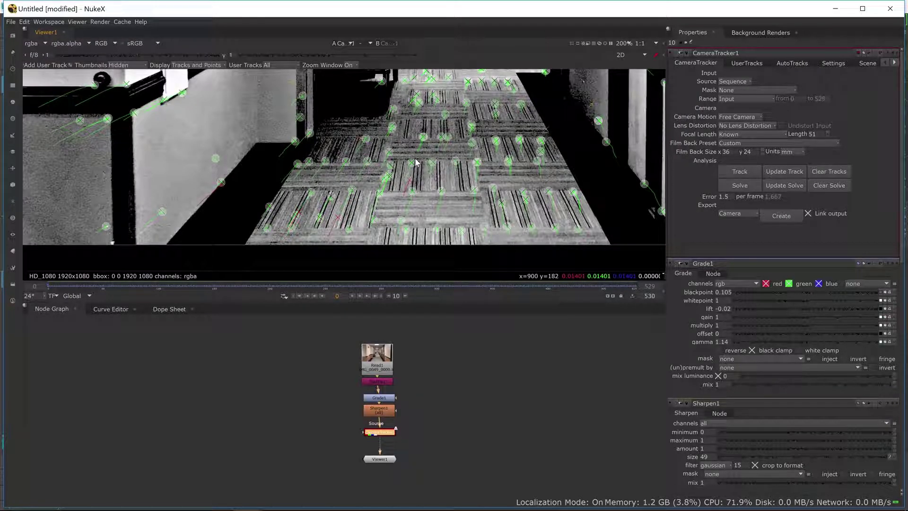
mouse_move(434, 164)
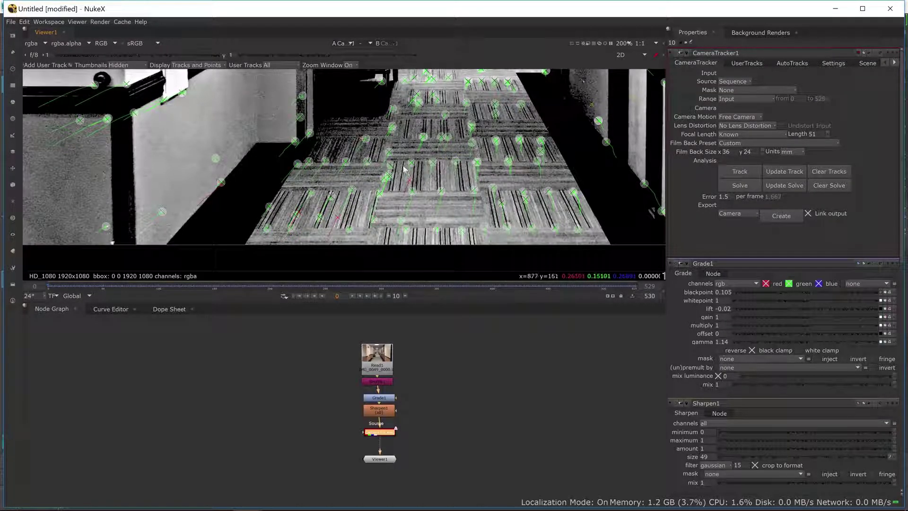
mouse_move(367, 141)
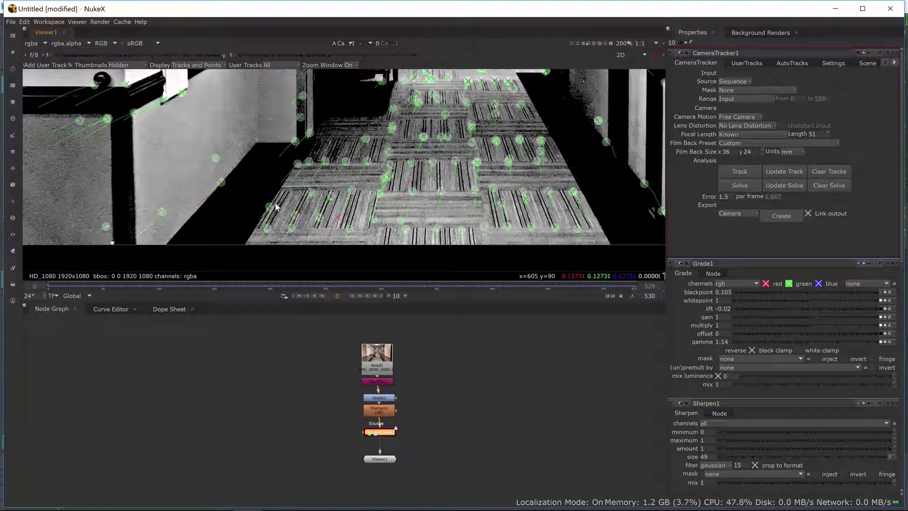
scroll(378, 208, up, 4)
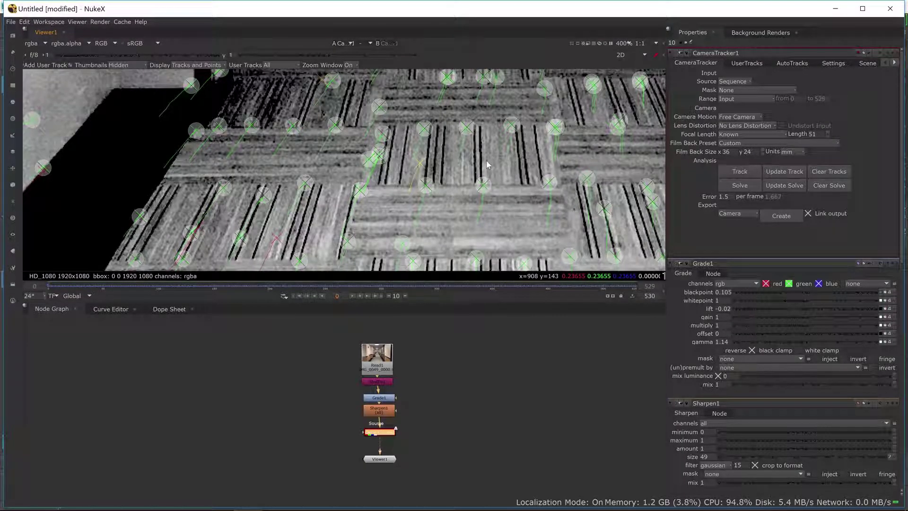
scroll(487, 164, down, 1)
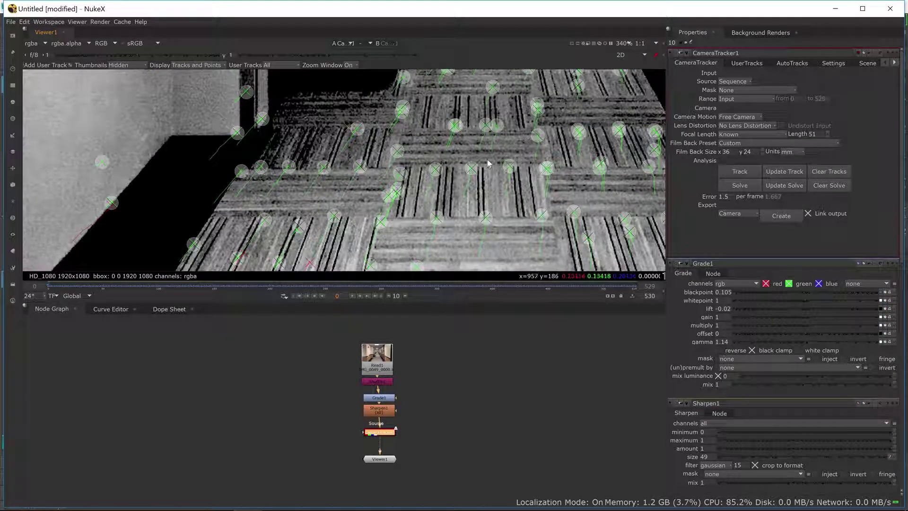
Inspect the solved track points along the carpet edge and the base of the hallway's right-hand wall up close
scroll(488, 163, down, 4)
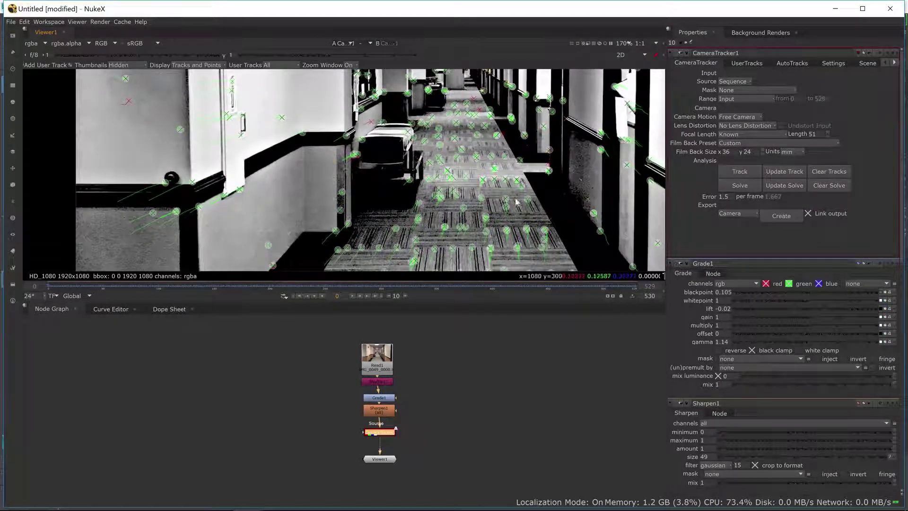
scroll(506, 175, up, 4)
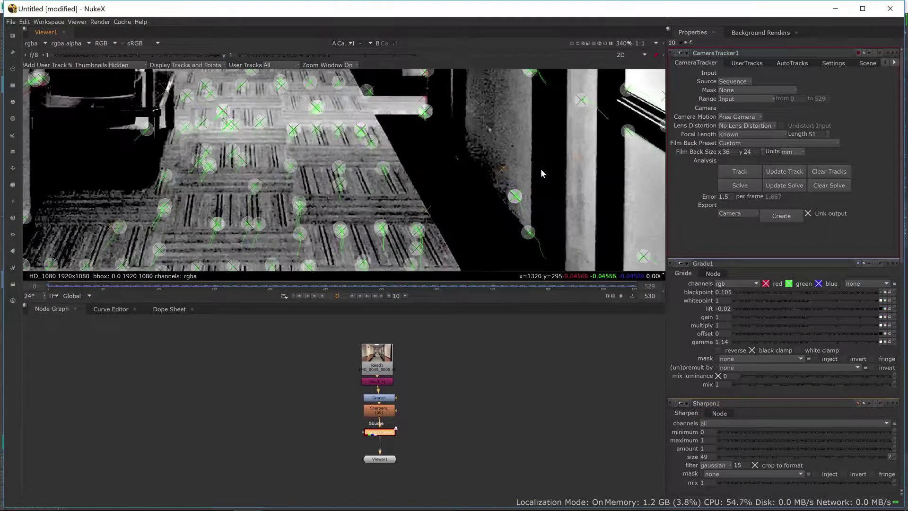
scroll(510, 182, up, 3)
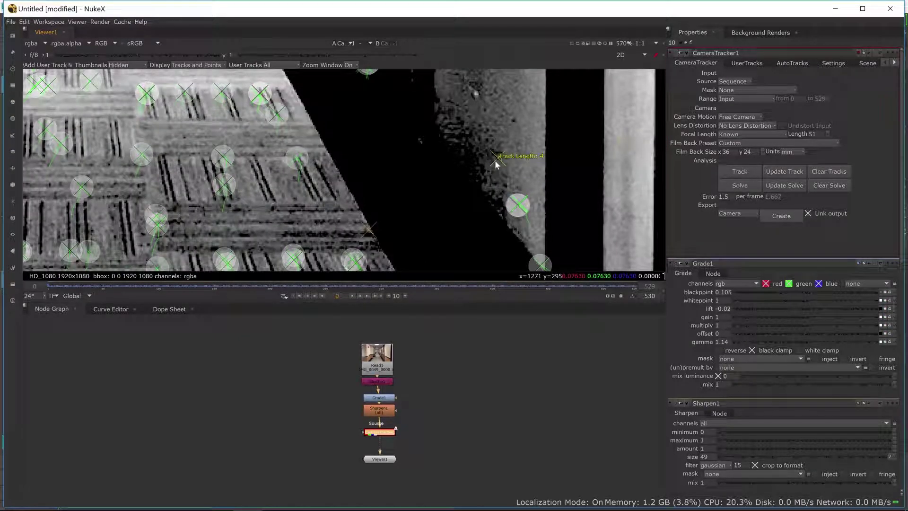
middle_drag(395, 200, 435, 165)
scroll(338, 175, down, 8)
scroll(414, 150, down, 3)
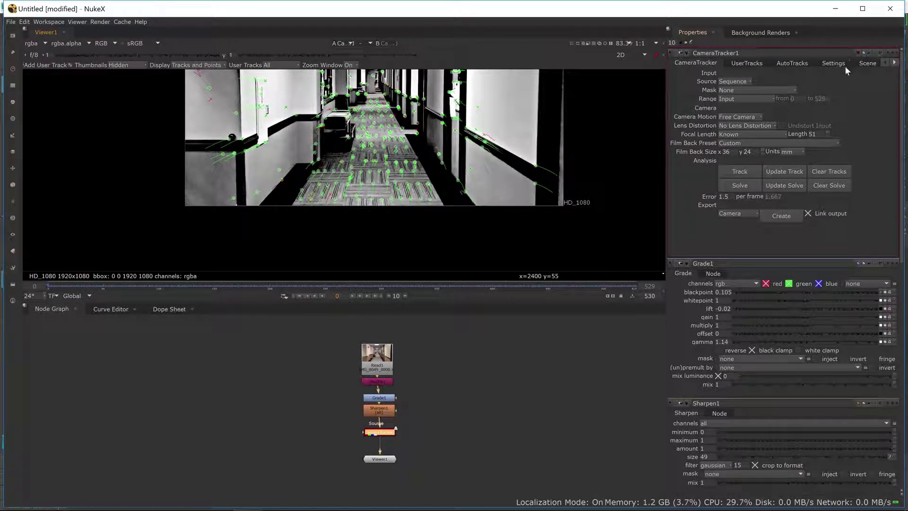
Set the CameraTracker's auto-track Min Length to 20 and delete the rejected tracks
click(796, 63)
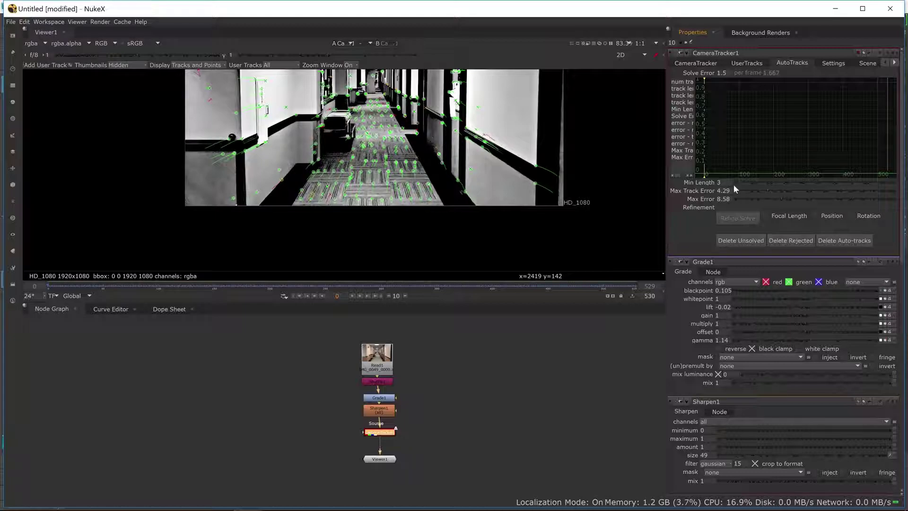
drag(739, 180, 767, 182)
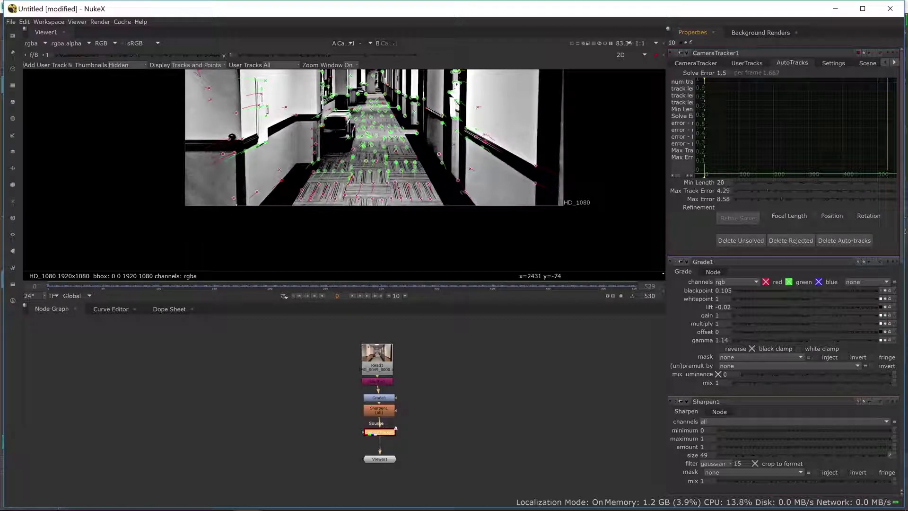
click(791, 241)
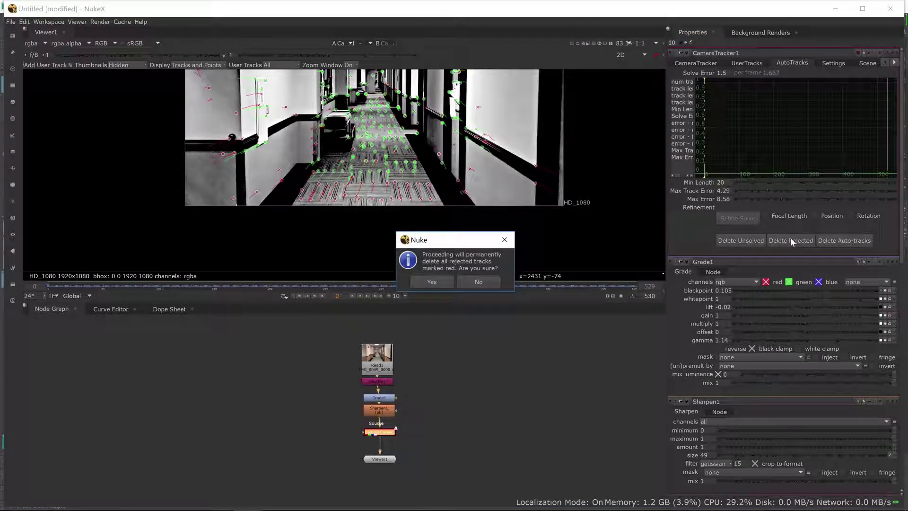
click(432, 282)
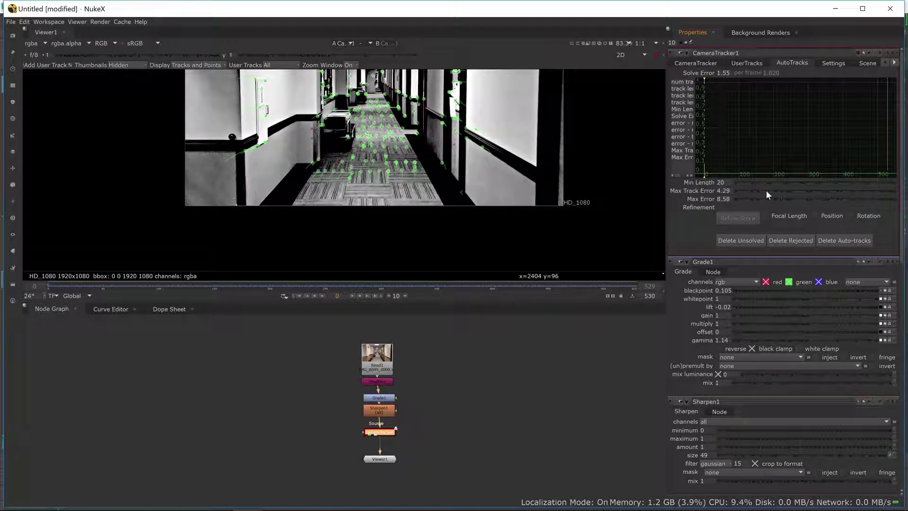
Lower Max Track Error to 1.2 and Max Error to 3.3, and delete the rejected tracks
mouse_move(766, 190)
mouse_down()
mouse_move(750, 192)
mouse_move(773, 198)
mouse_move(763, 199)
mouse_up()
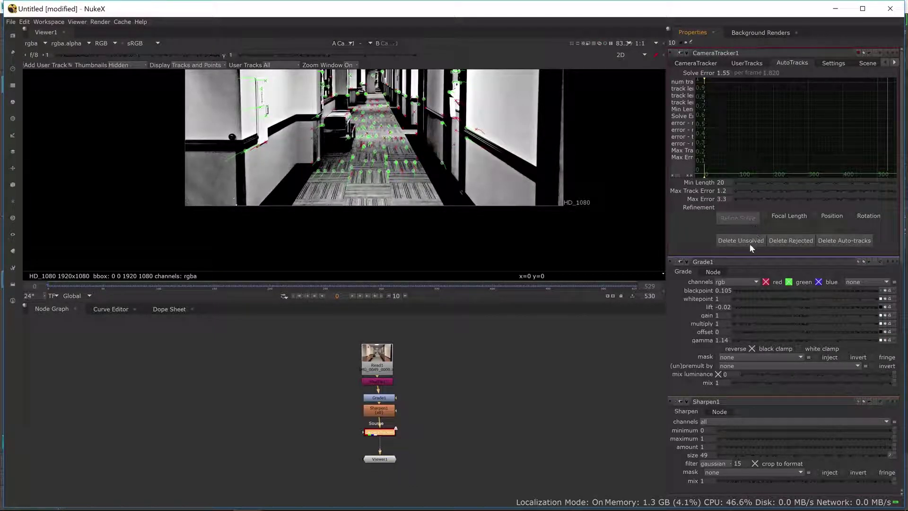
click(790, 239)
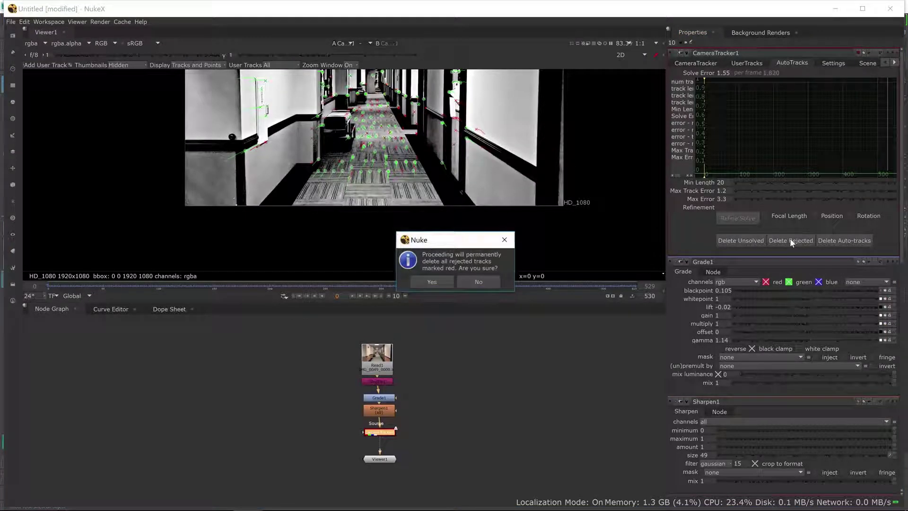
click(431, 282)
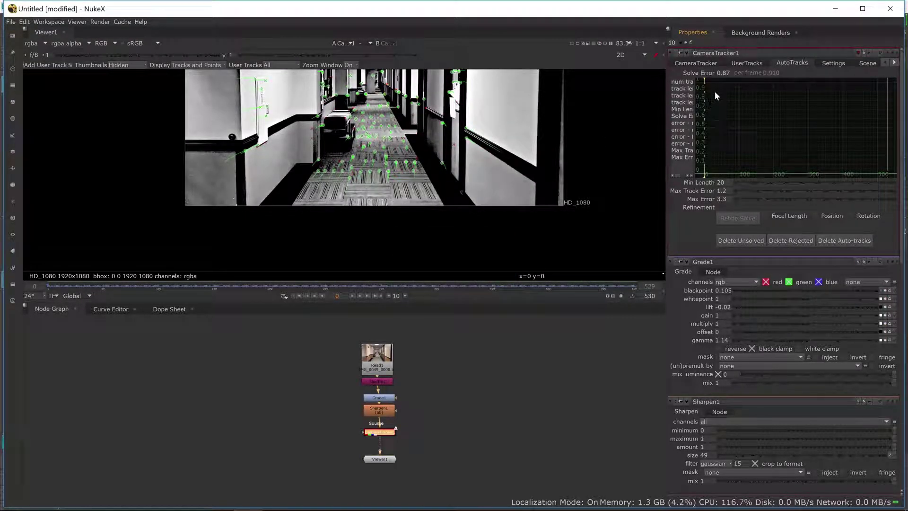
Delete all unsolved auto-tracks from the CameraTracker and bring the hallway footage back into view
click(730, 240)
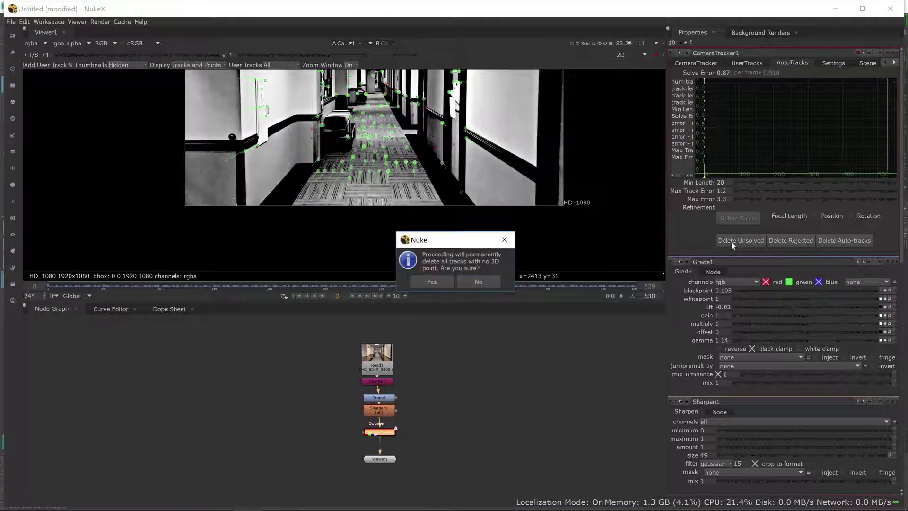
click(435, 279)
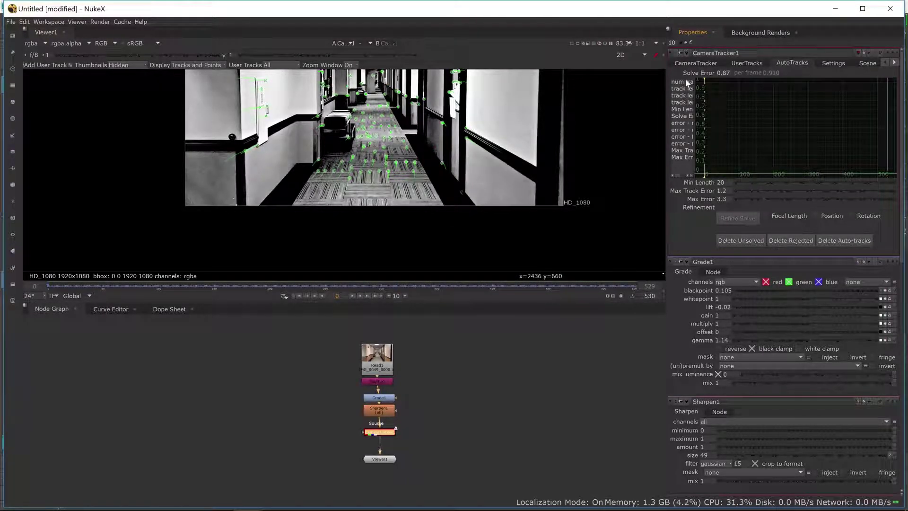
middle_drag(451, 139, 457, 179)
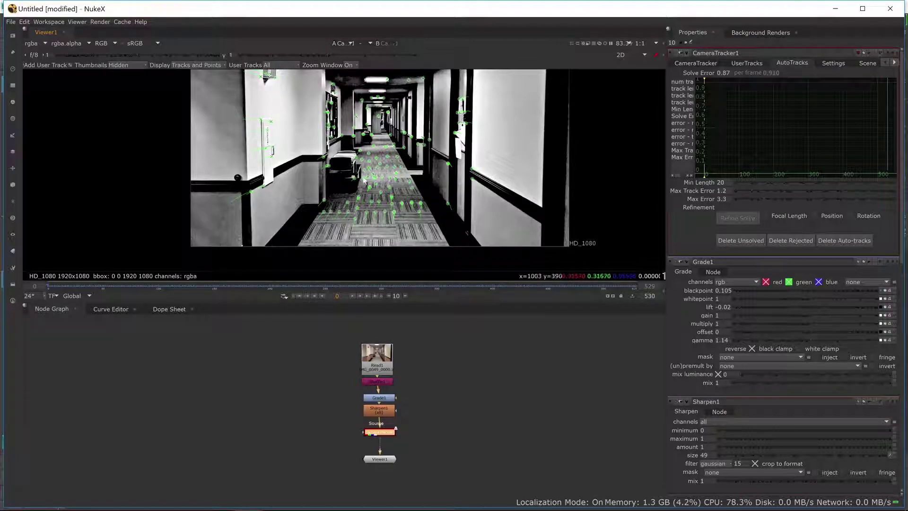
Export a linked Scene from the CameraTracker and separate the Viewer and point cloud nodes that overlap in the node graph
click(682, 62)
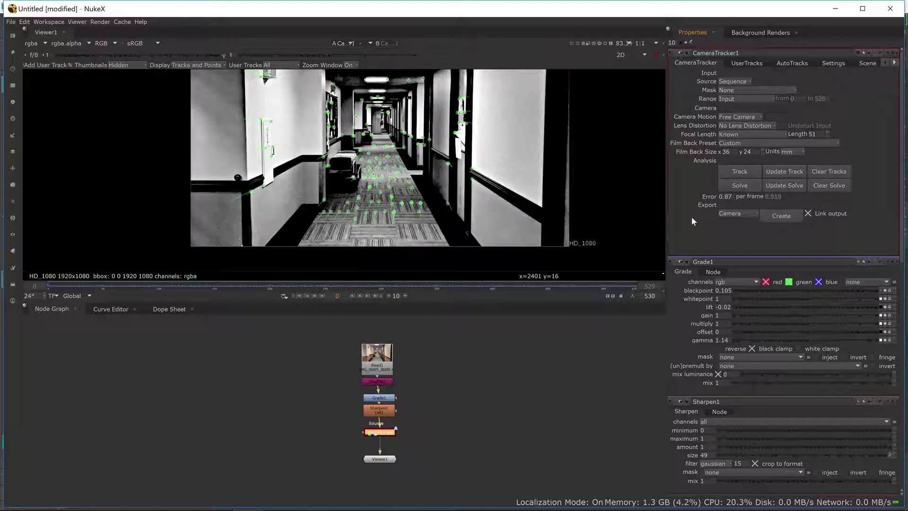
click(752, 213)
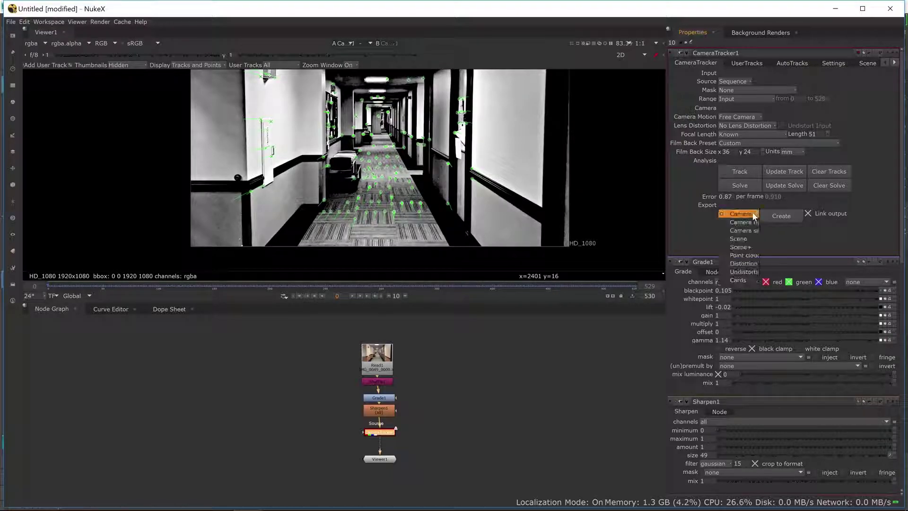
click(748, 238)
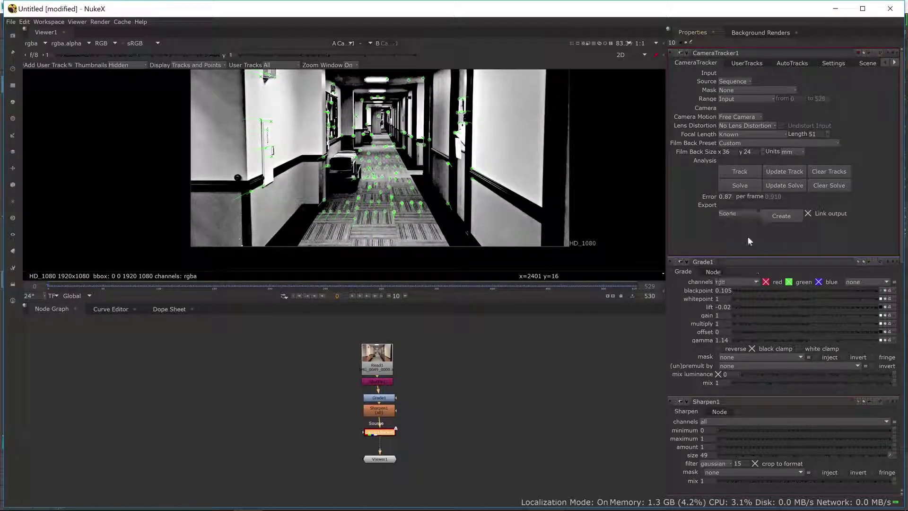
click(780, 215)
middle_drag(538, 376, 571, 317)
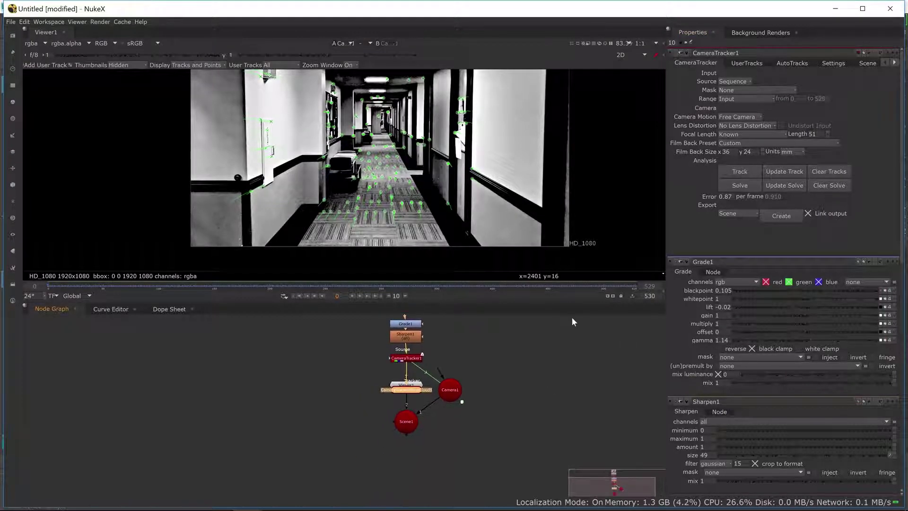
drag(434, 391, 495, 362)
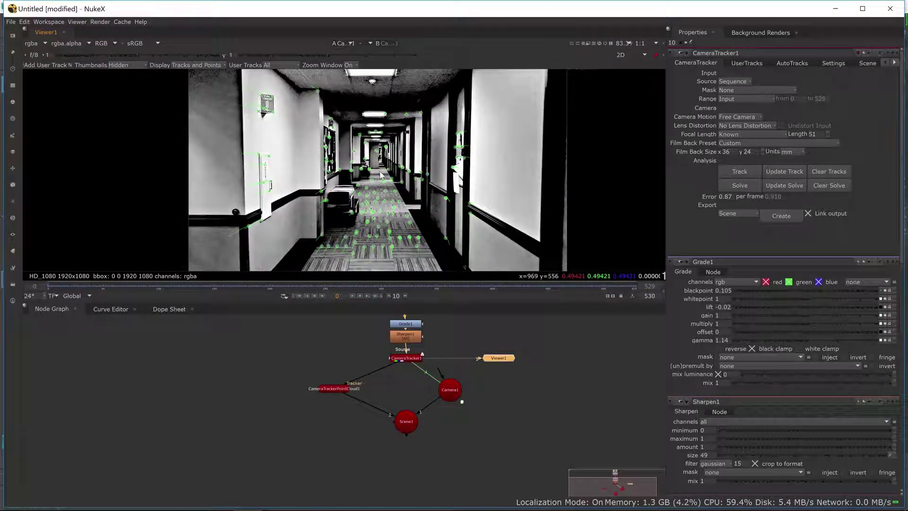
View the point cloud in 3D and set the CameraTracker scene's uniform scale to 50
key(Tab)
ctrl+drag(418, 195, 427, 154)
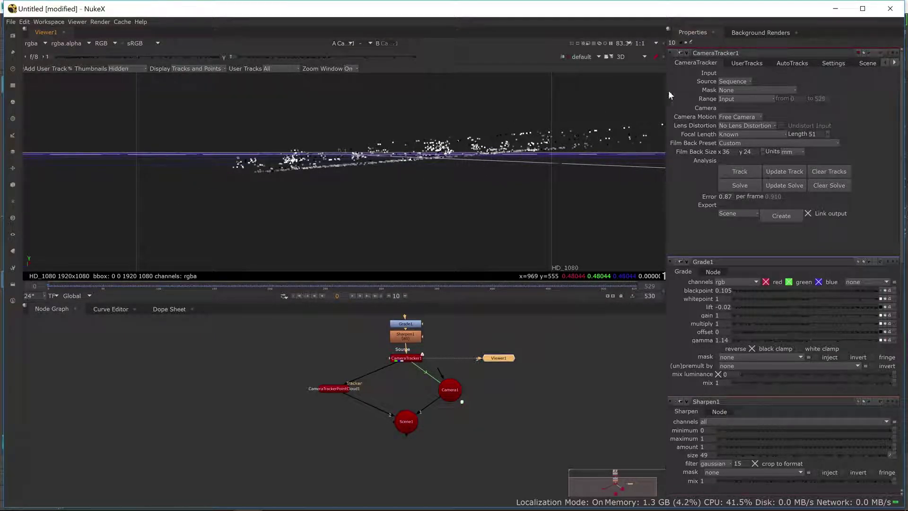
click(870, 63)
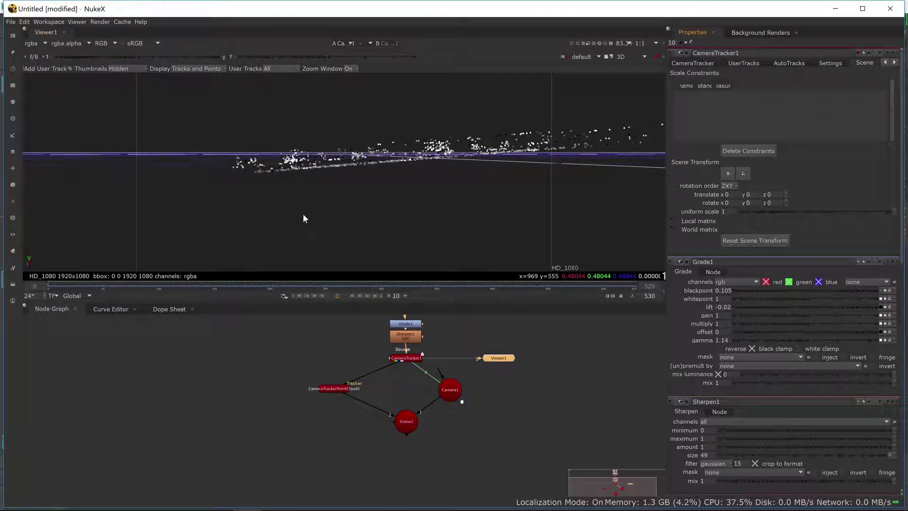
ctrl+drag(432, 164, 340, 192)
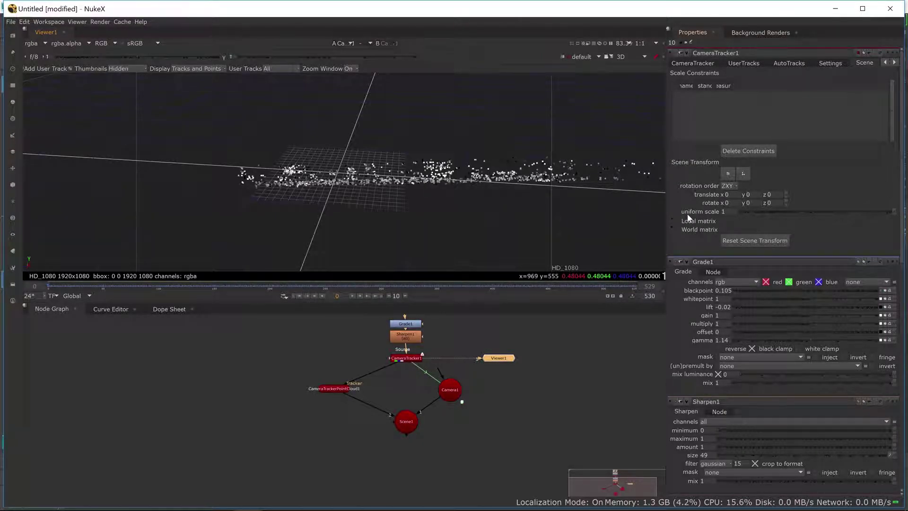
click(723, 212)
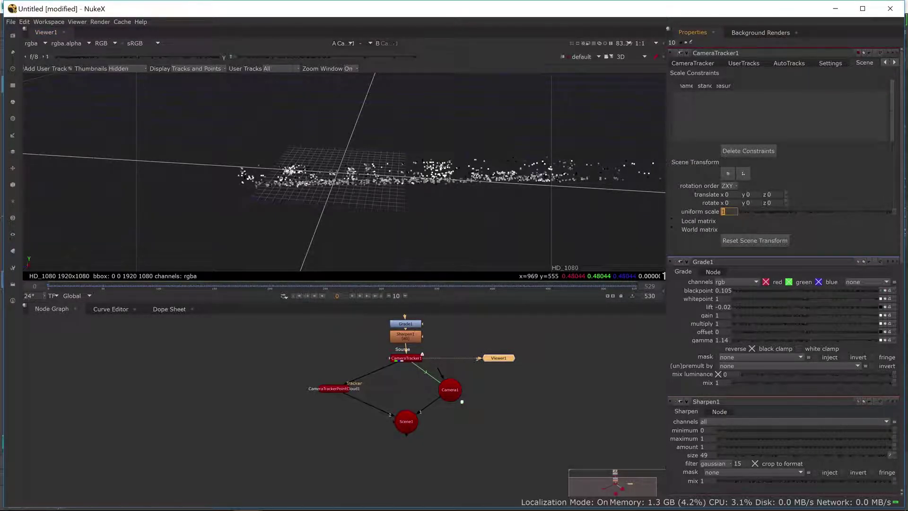
text(50)
key(Return)
ctrl+drag(480, 180, 207, 187)
ctrl+drag(212, 199, 131, 207)
Return to the 2D footage and set the ground plane to the track points across the nearest part of the carpet
key(Tab)
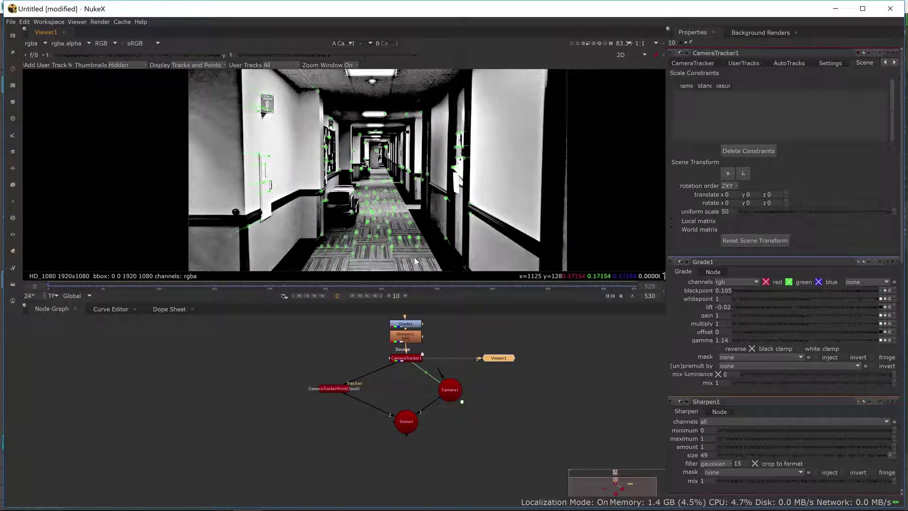
drag(427, 253, 325, 236)
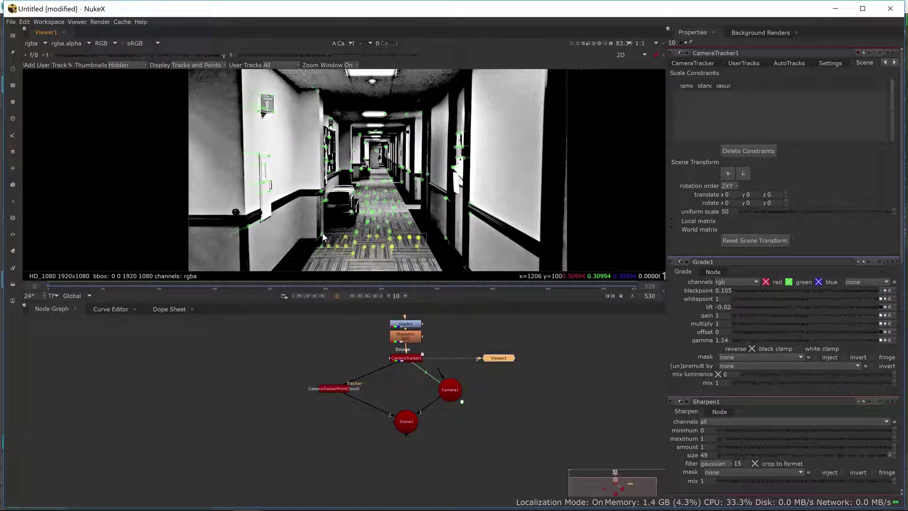
right_click(391, 246)
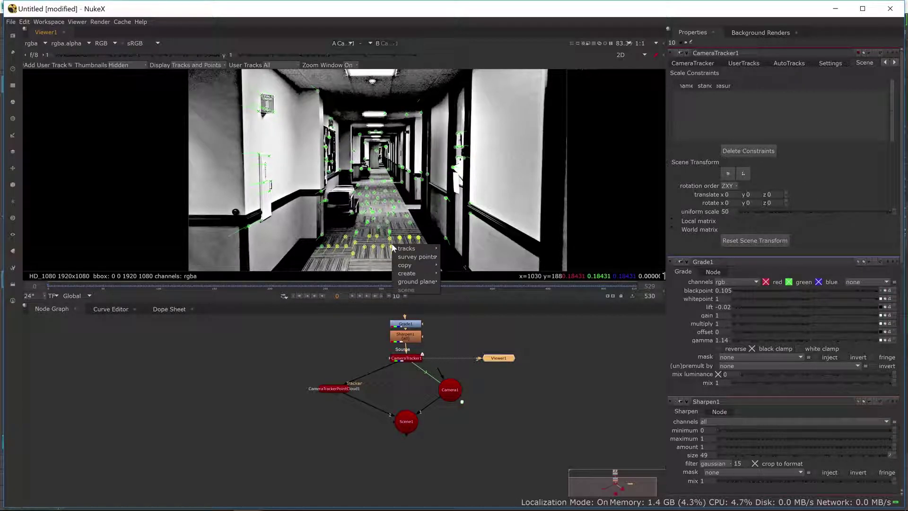
mouse_move(428, 282)
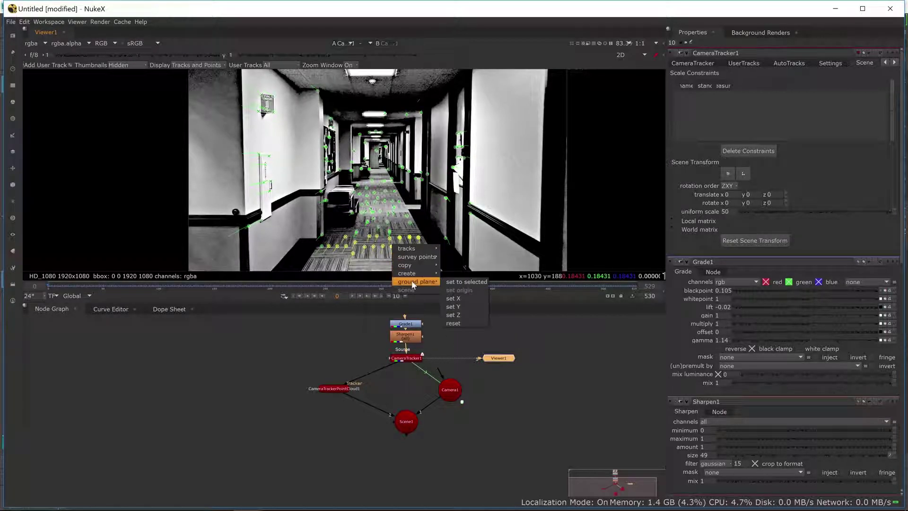
click(455, 283)
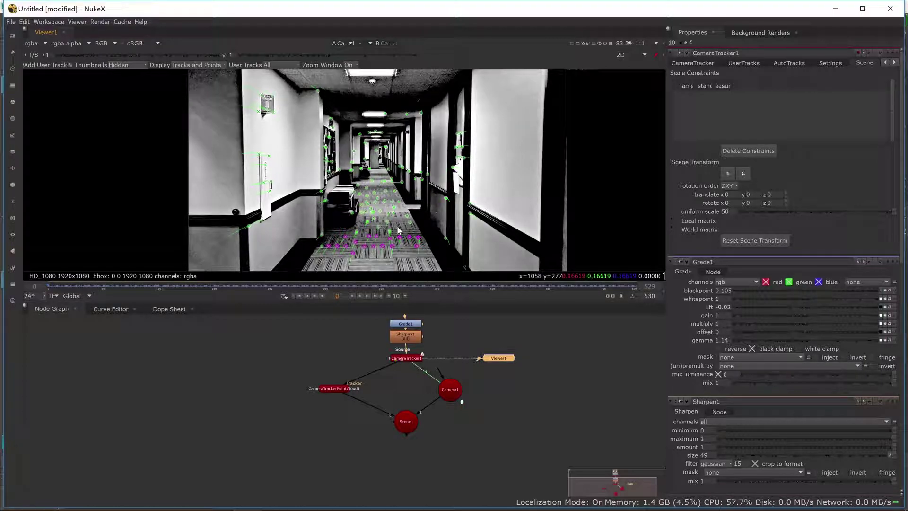
Set the ground plane to the carpet track points in the middle of the hallway on the first frame
drag(365, 182, 400, 233)
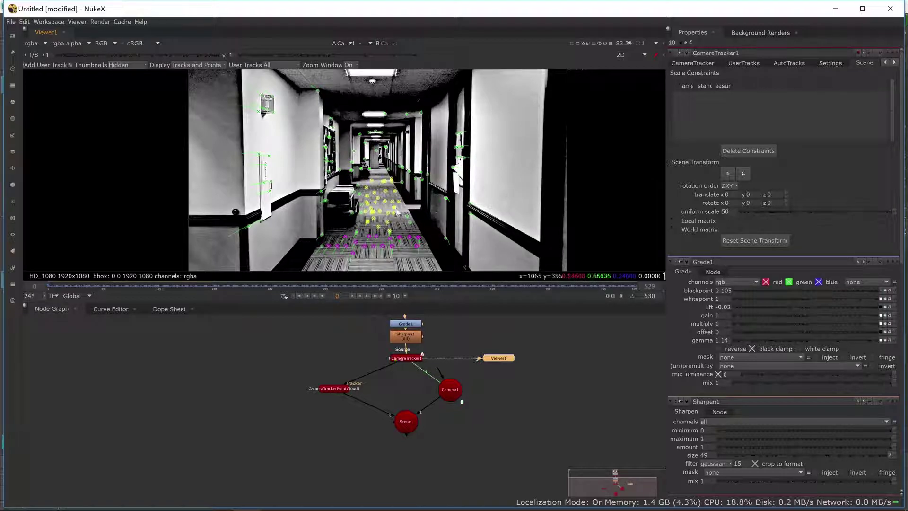
scroll(401, 235, up, 6)
scroll(401, 185, down, 2)
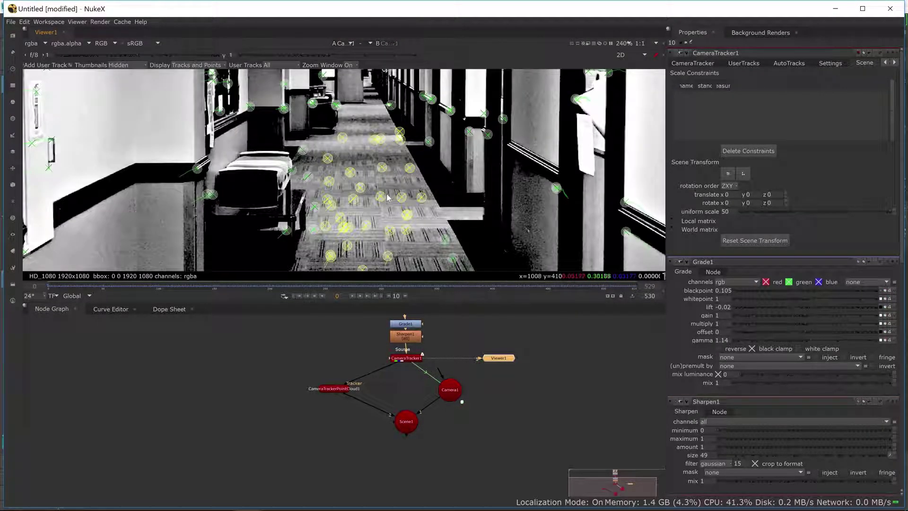
right_click(385, 180)
mouse_move(408, 216)
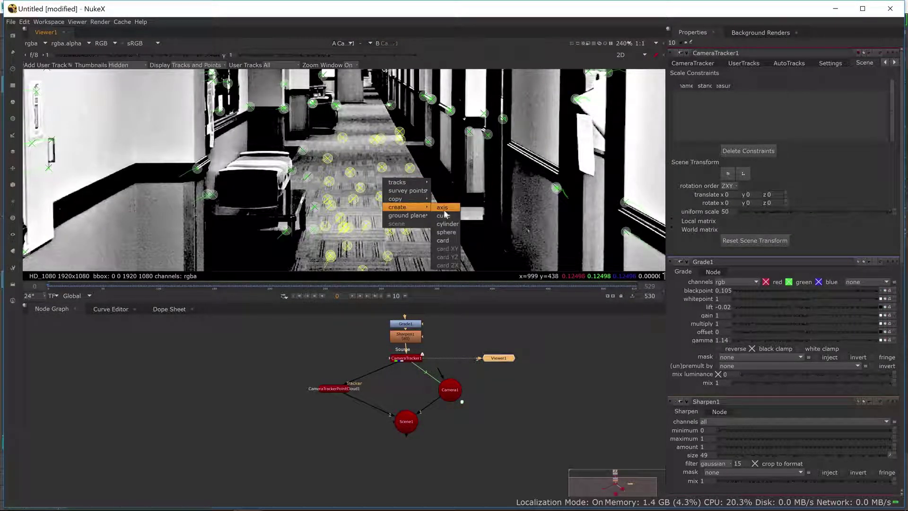
click(447, 216)
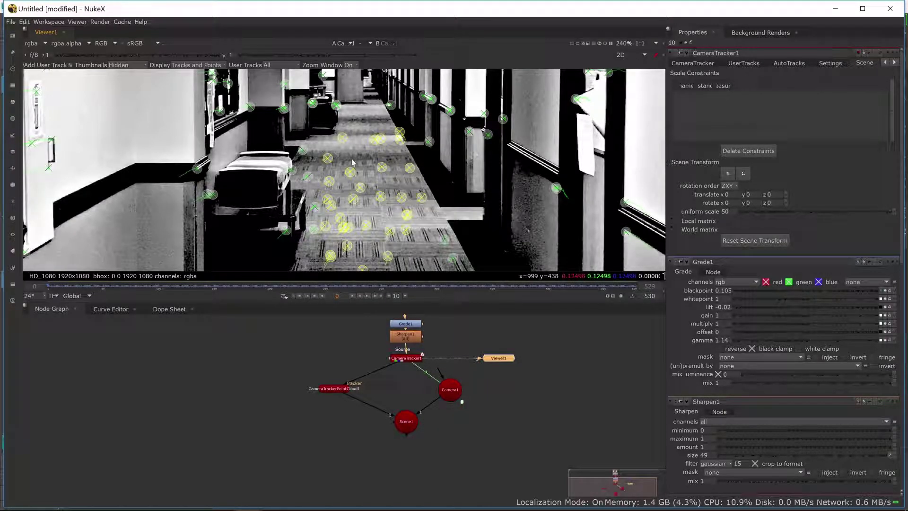
Go to frame 247 and set the ground plane to the track points on the farther stretch of carpet
scroll(369, 233, down, 1)
click(323, 287)
drag(309, 139, 392, 242)
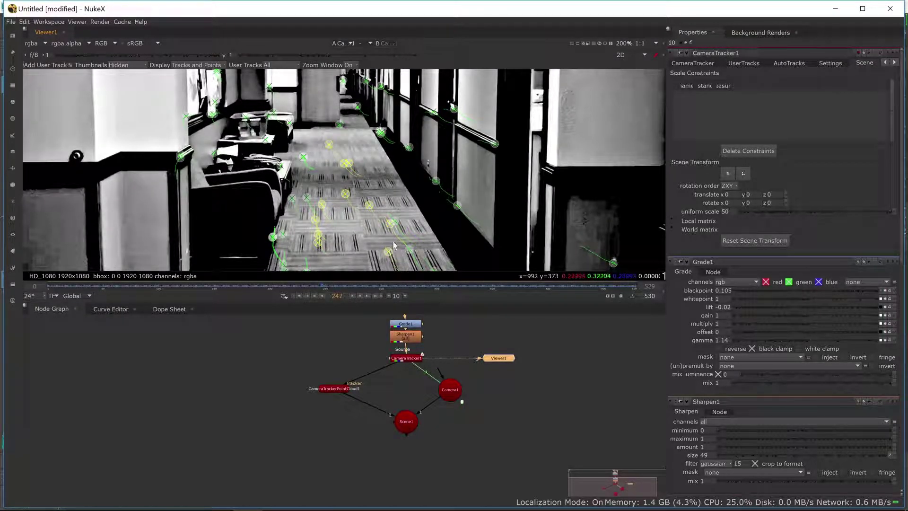
right_click(393, 242)
click(420, 255)
Set the ground plane to the track points on the carpet closest to the camera at frame 247
scroll(346, 140, down, 5)
middle_drag(346, 140, 359, 109)
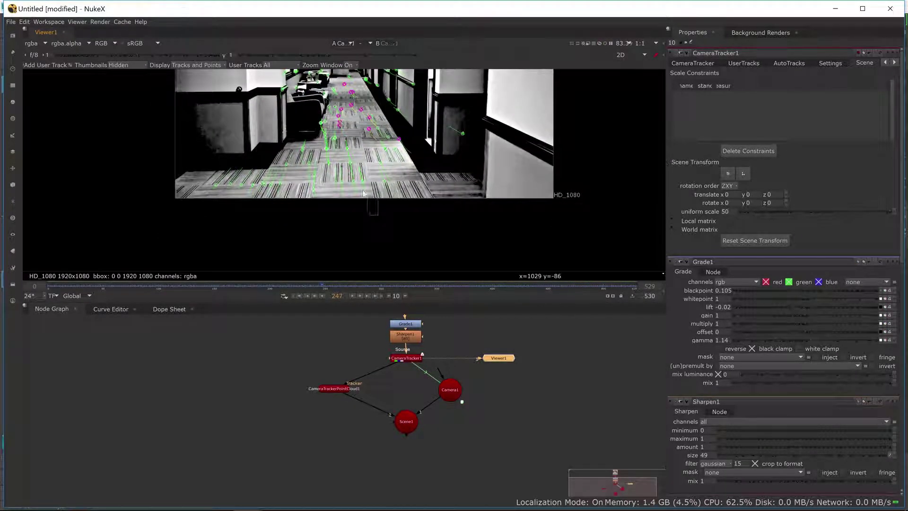
right_click(338, 163)
mouse_move(366, 196)
click(409, 197)
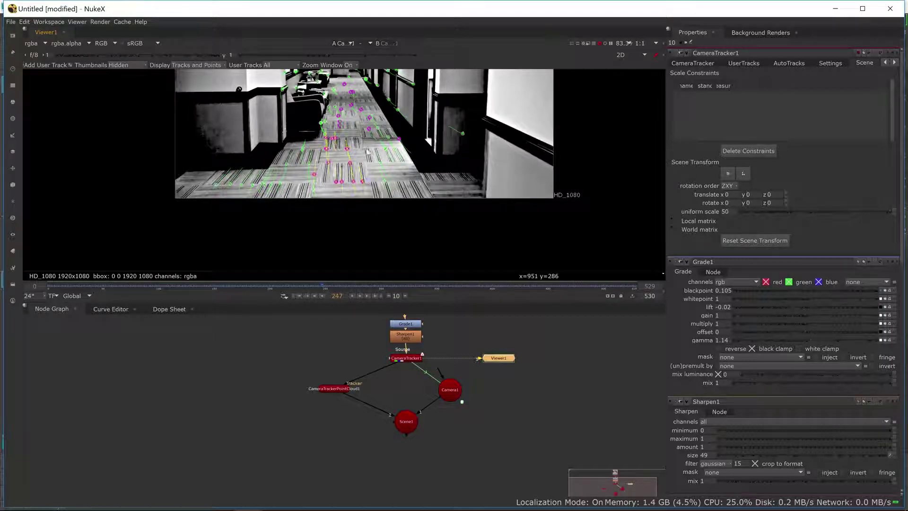
Set the ground plane to the selected carpet track point beside the seating at frame 247
scroll(362, 151, up, 4)
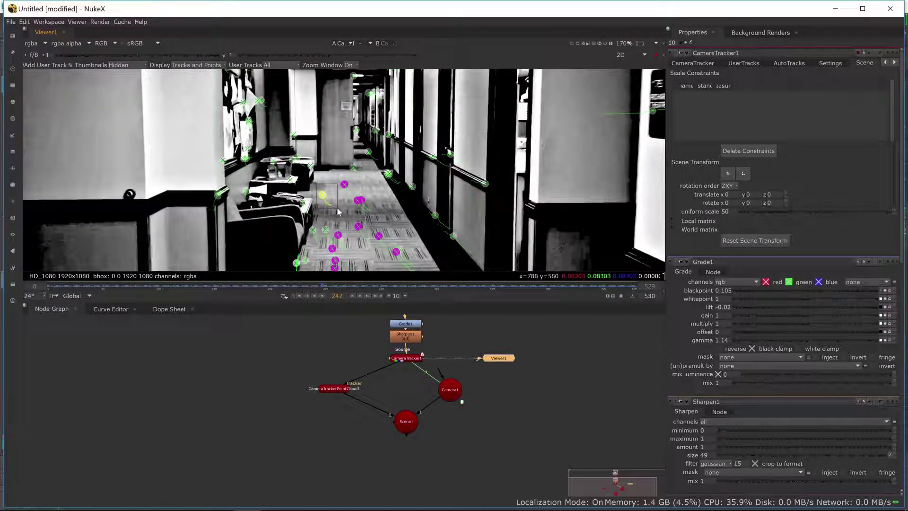
right_click(328, 196)
mouse_move(350, 233)
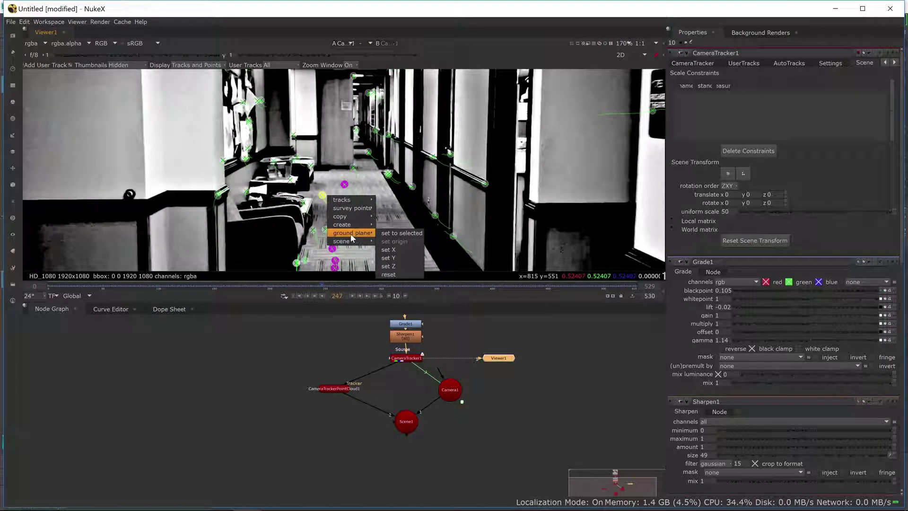
click(400, 233)
Go to frame 421 and set the ground plane to the track points across the carpet beside the bench
click(423, 286)
click(515, 285)
scroll(444, 246, up, 3)
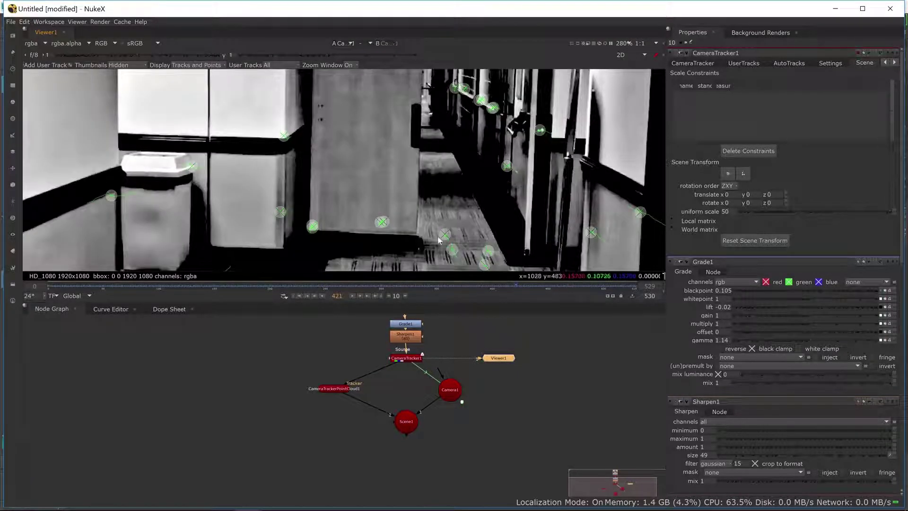
scroll(445, 246, down, 5)
drag(346, 92, 457, 211)
right_click(410, 152)
mouse_move(437, 189)
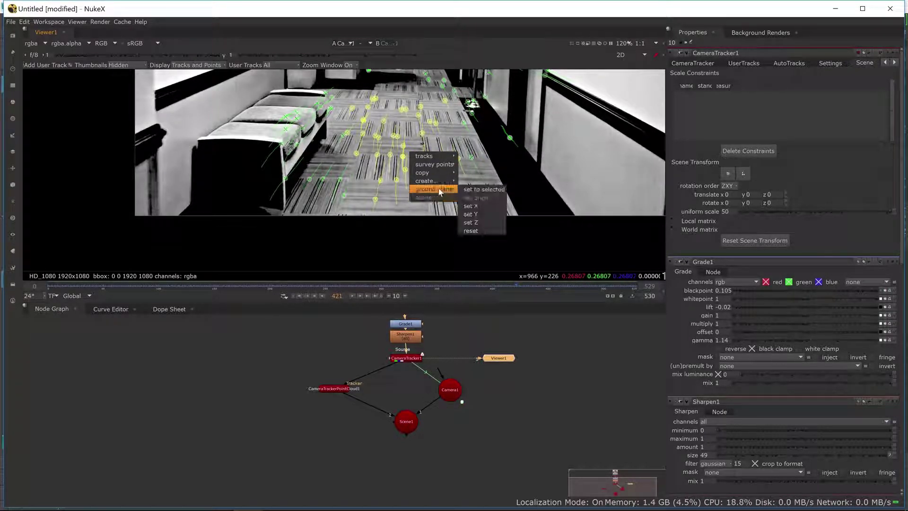
click(482, 190)
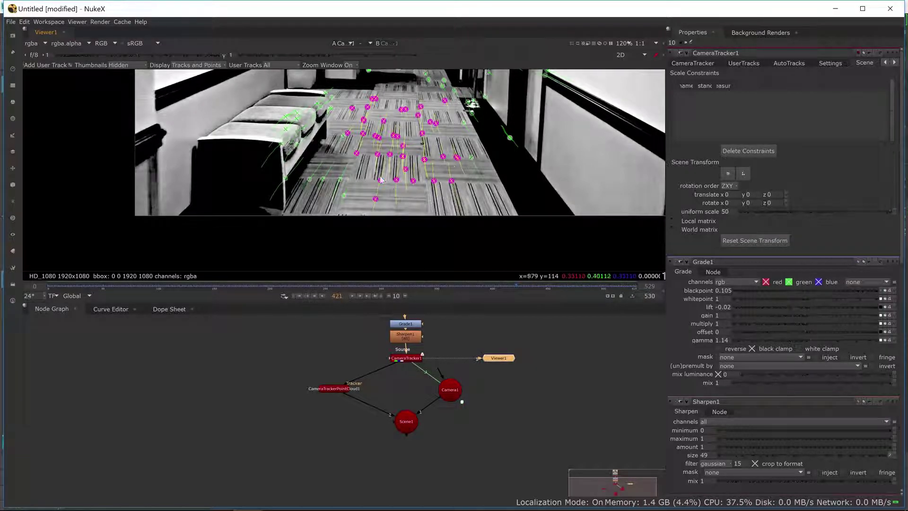
Examine from several angles in 3D how the point cloud sits on the ground grid, and return to the 2D footage
key(Tab)
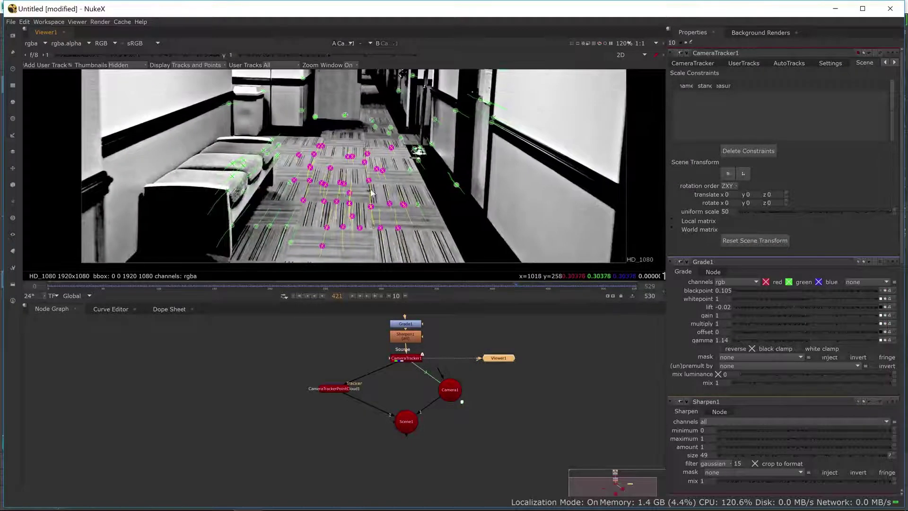
ctrl+drag(365, 216, 422, 160)
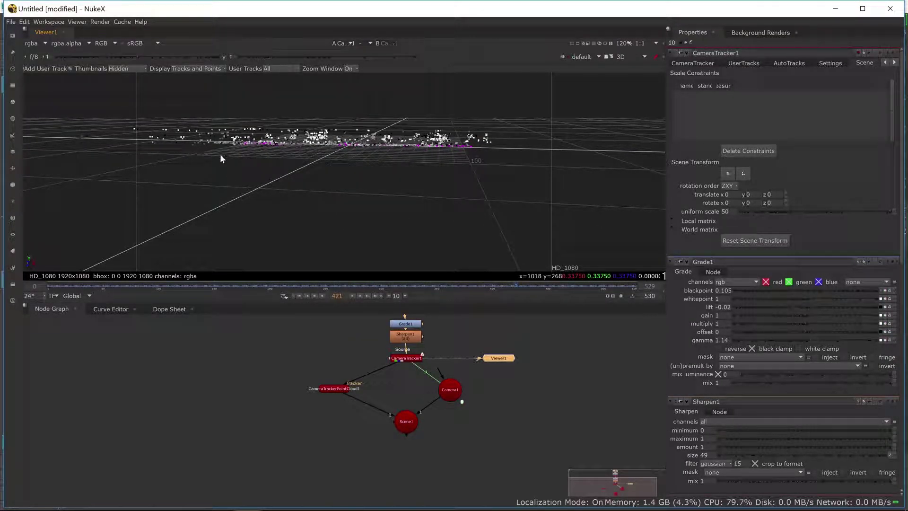
ctrl+drag(277, 103, 409, 172)
ctrl+drag(454, 249, 292, 225)
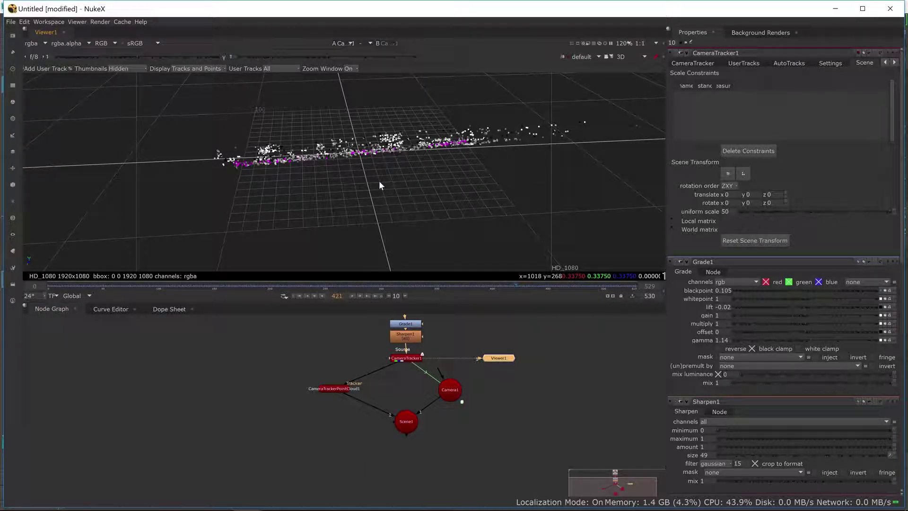
key(Tab)
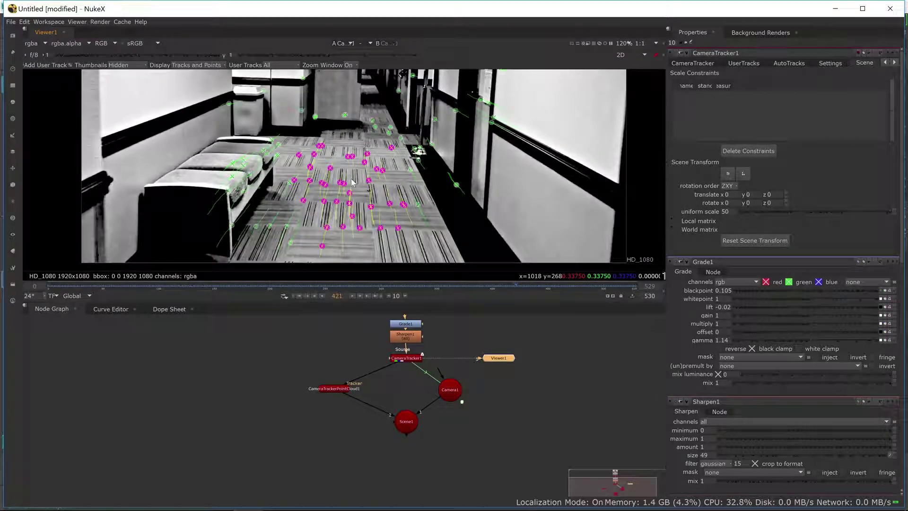
Go to frame 134 and create an axis at a track point in the middle of the hallway carpet
click(234, 285)
scroll(388, 180, down, 3)
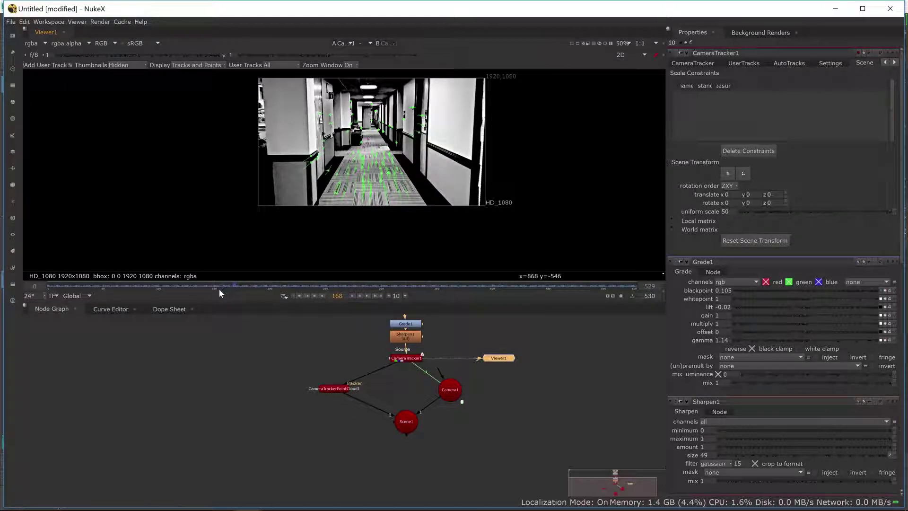
click(196, 289)
scroll(392, 179, up, 2)
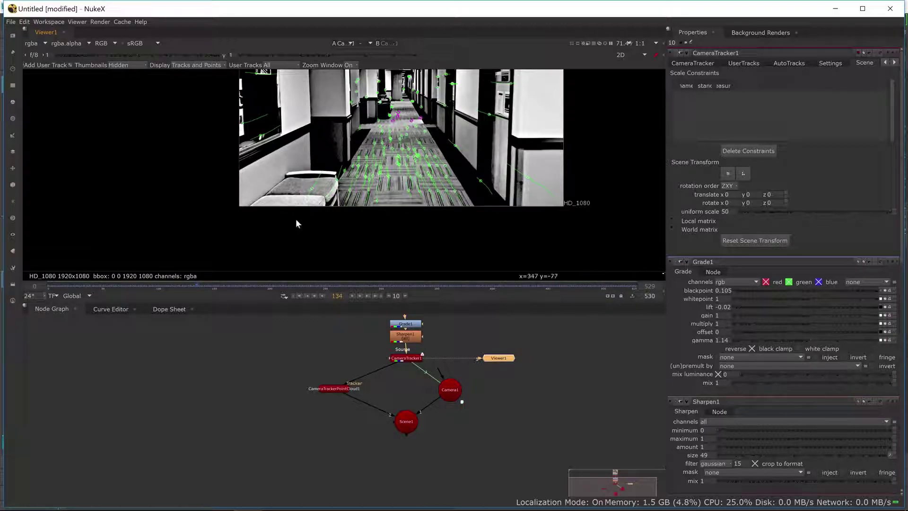
scroll(385, 187, up, 1)
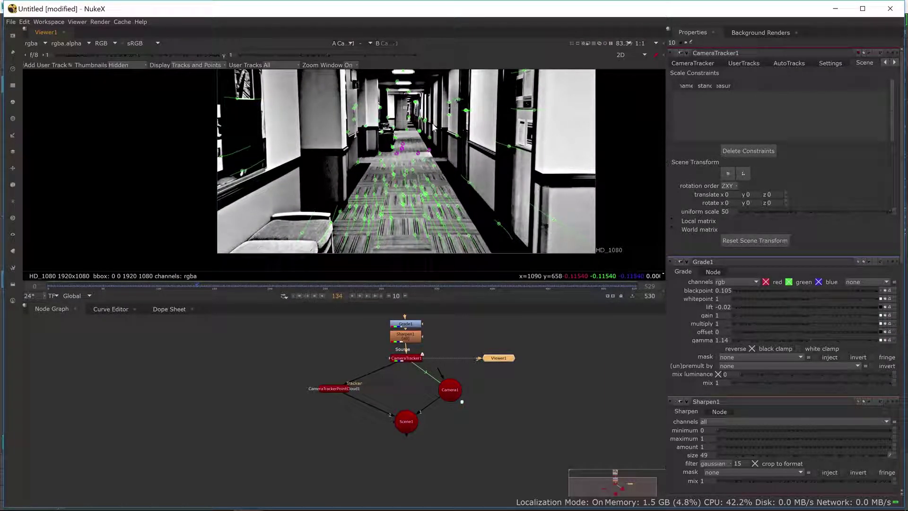
scroll(432, 137, up, 3)
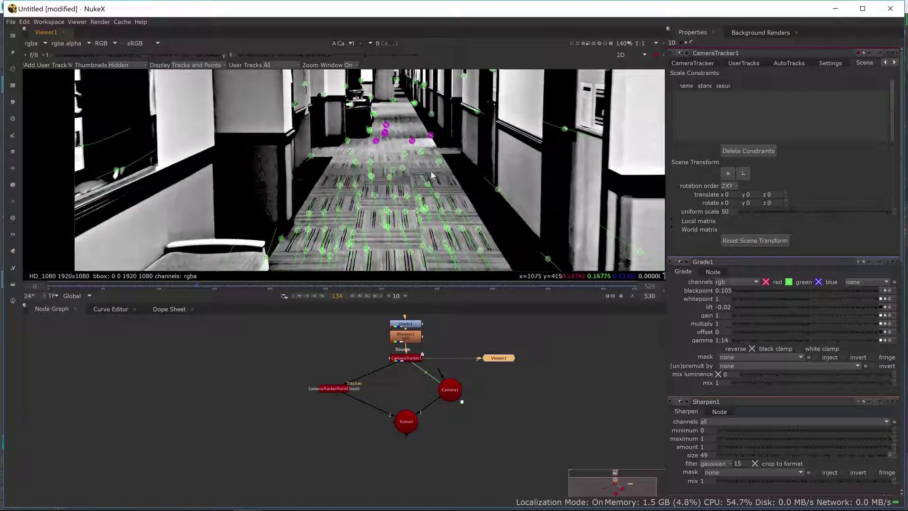
click(401, 168)
right_click(402, 170)
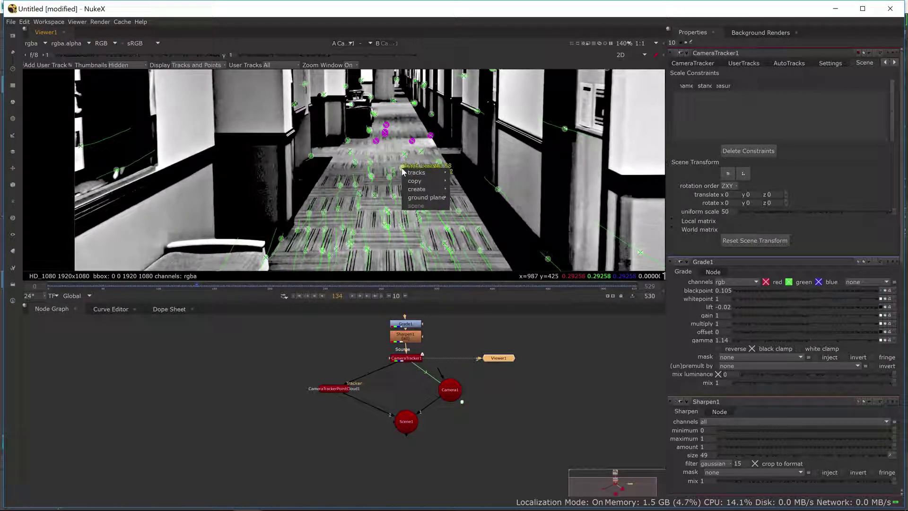
mouse_move(429, 189)
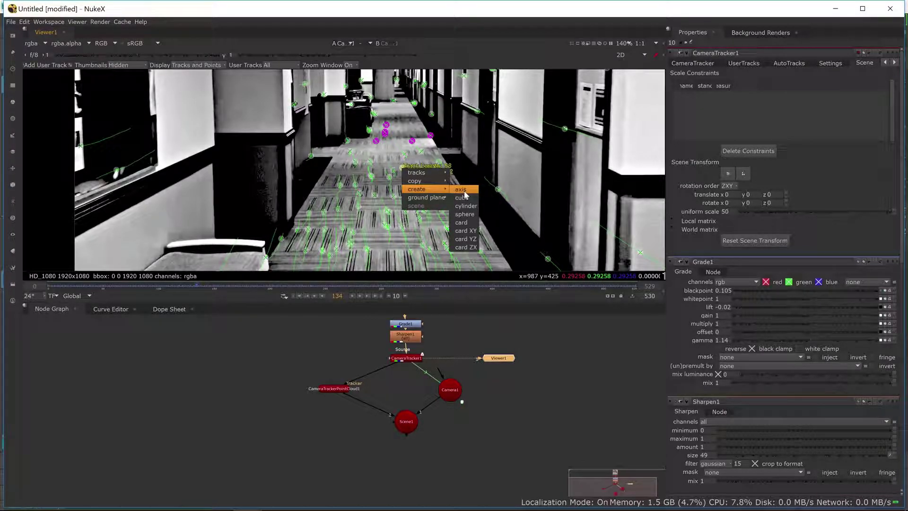
click(461, 190)
Move the axis node clear of the point cloud node and connect it to Scene1
scroll(378, 381, up, 2)
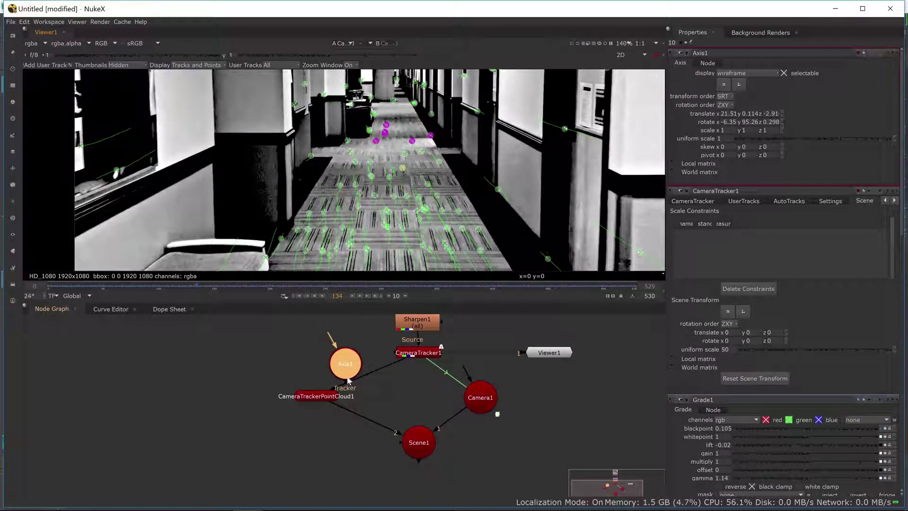
drag(376, 399, 306, 434)
middle_drag(322, 431, 334, 350)
drag(320, 360, 415, 373)
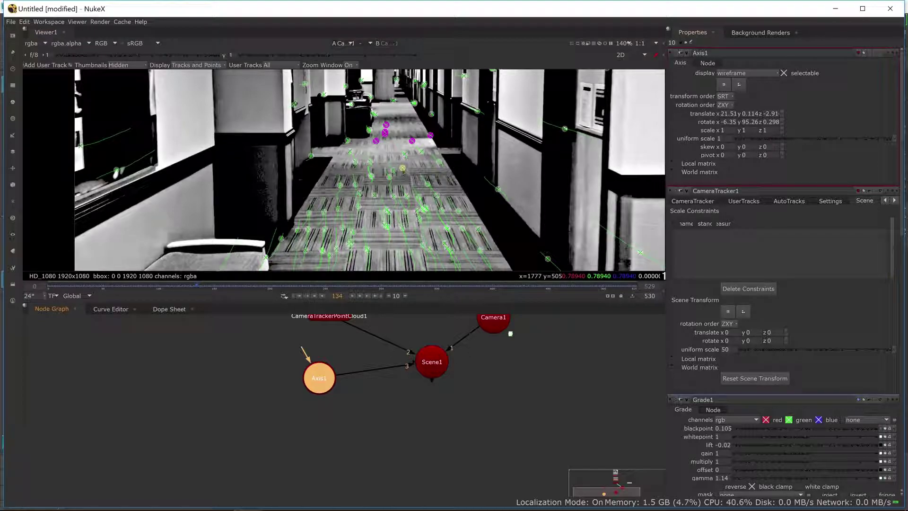
Set the axis scale to 10 in x, y and z and check its placement in the 3D view
click(727, 130)
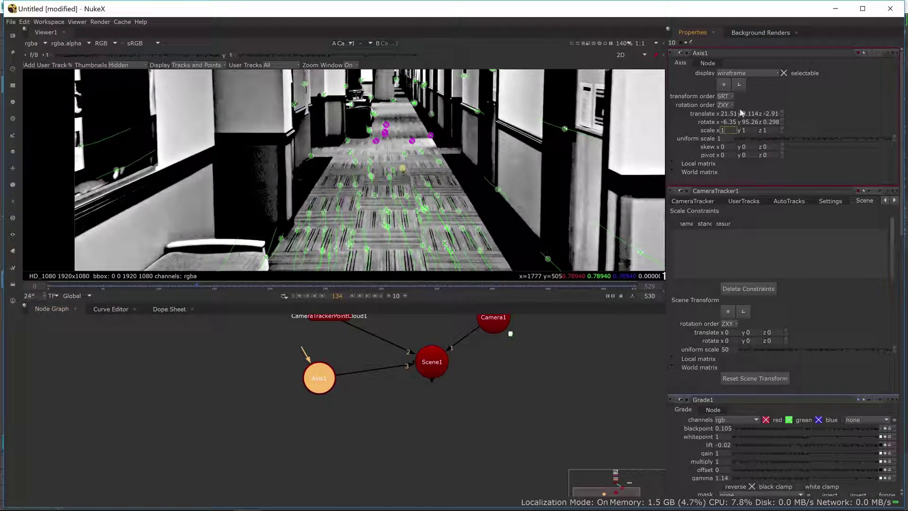
key(Tab)
text(10)
key(Tab)
key(Tab)
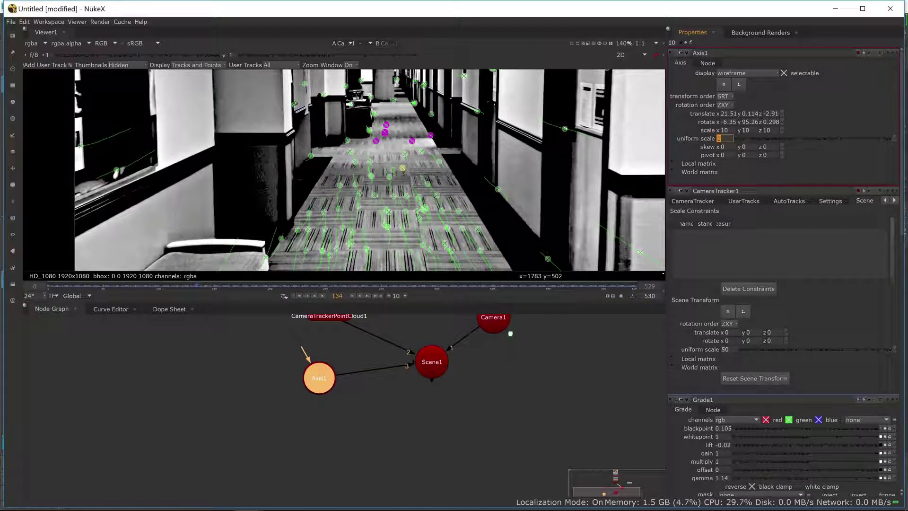
right_click(410, 148)
click(397, 155)
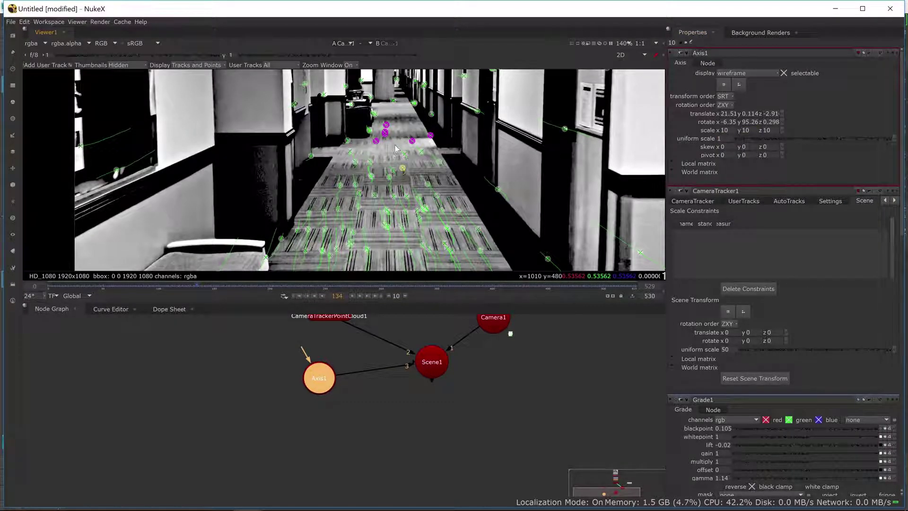
key(Tab)
alt+drag(361, 174, 361, 149)
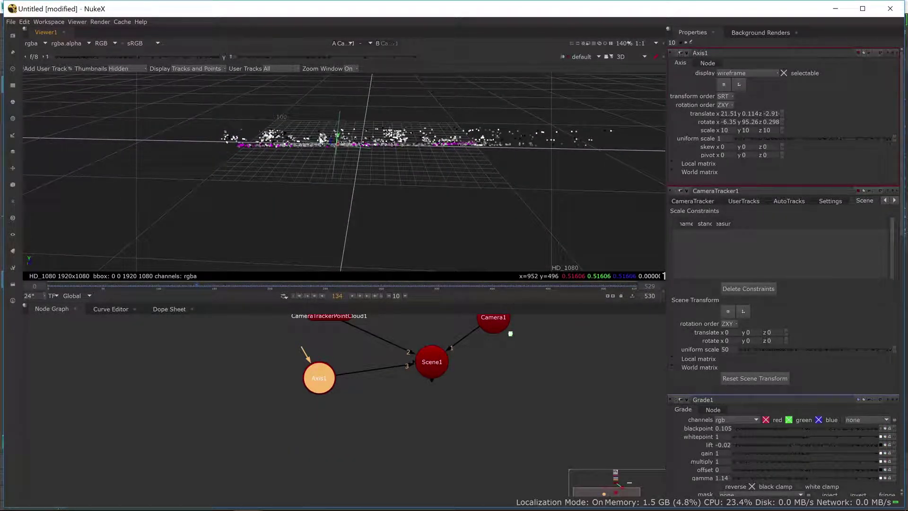
ctrl+drag(340, 118, 378, 174)
Add another CameraTracker node and return to the 2D footage at the first frame
key(Tab)
text(cameratracker)
key(Return)
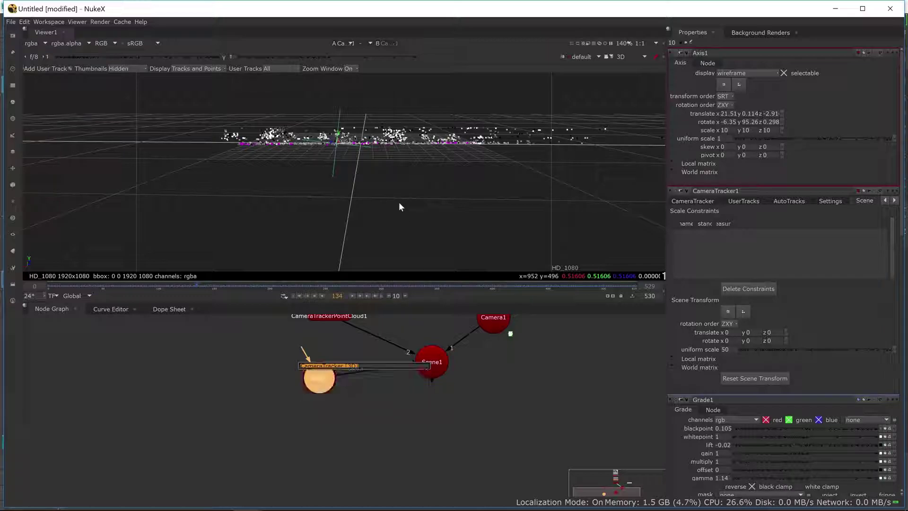
key(Tab)
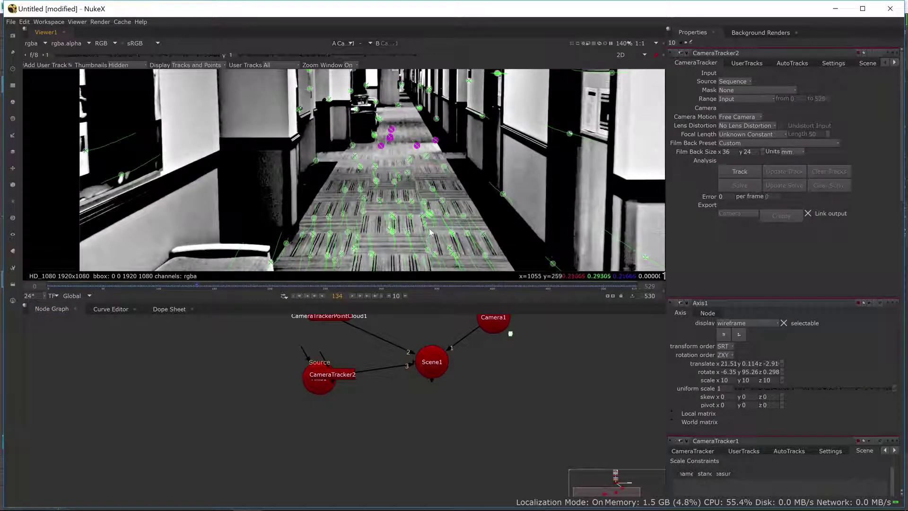
click(299, 296)
scroll(328, 212, down, 2)
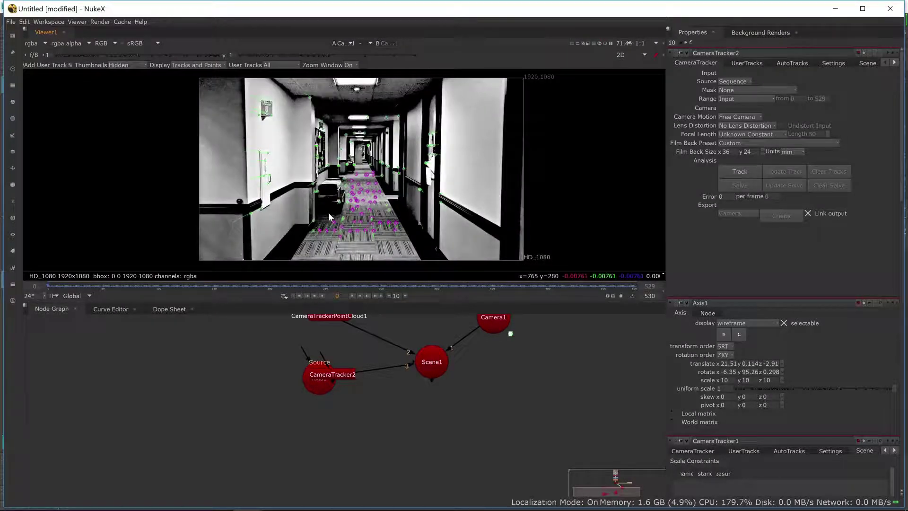
Add a WriteGeo node and connect it to the output of Scene1
middle_drag(496, 391, 506, 413)
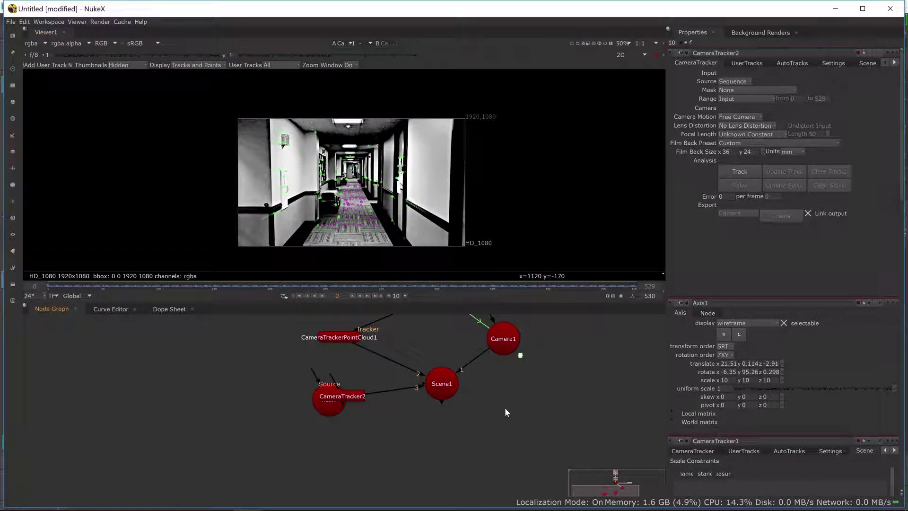
key(Tab)
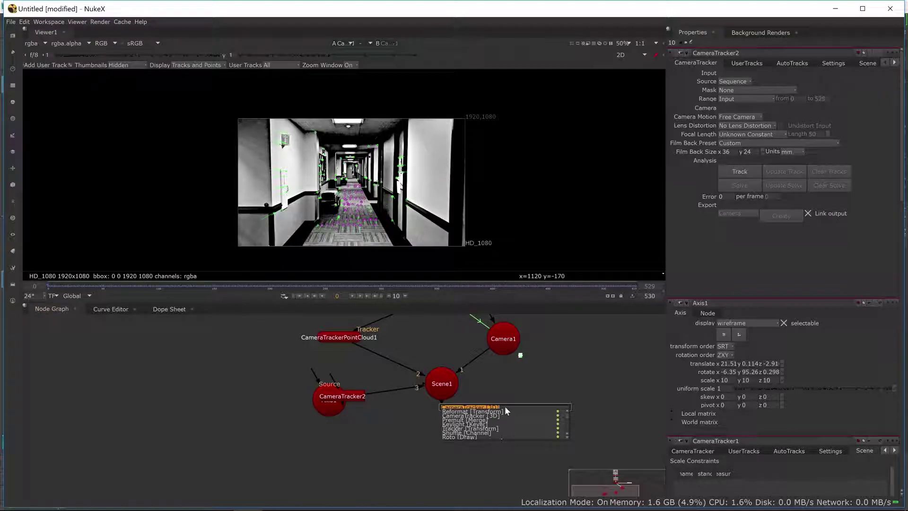
text(write)
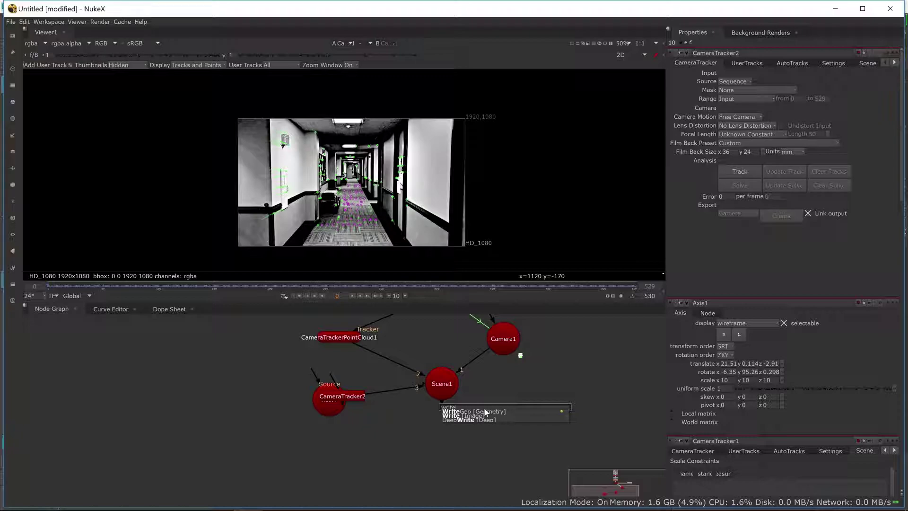
key(Down)
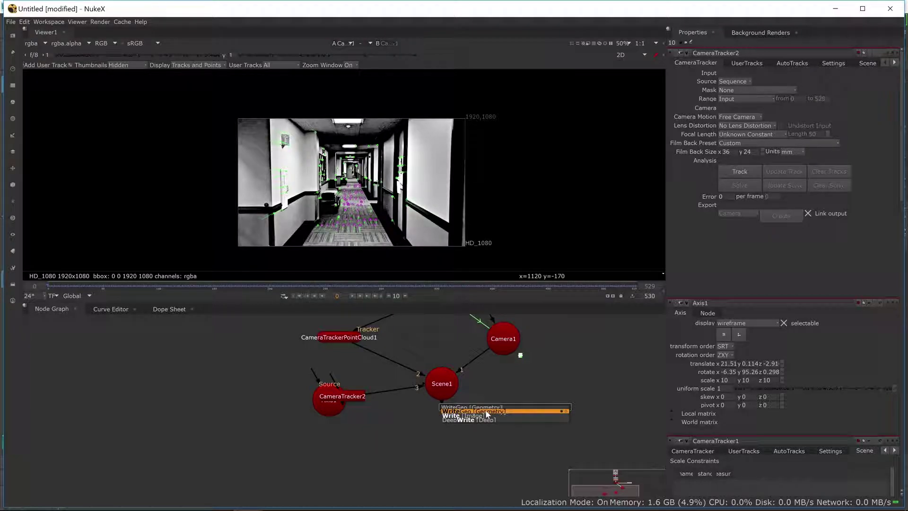
key(Return)
drag(496, 400, 445, 391)
click(509, 412)
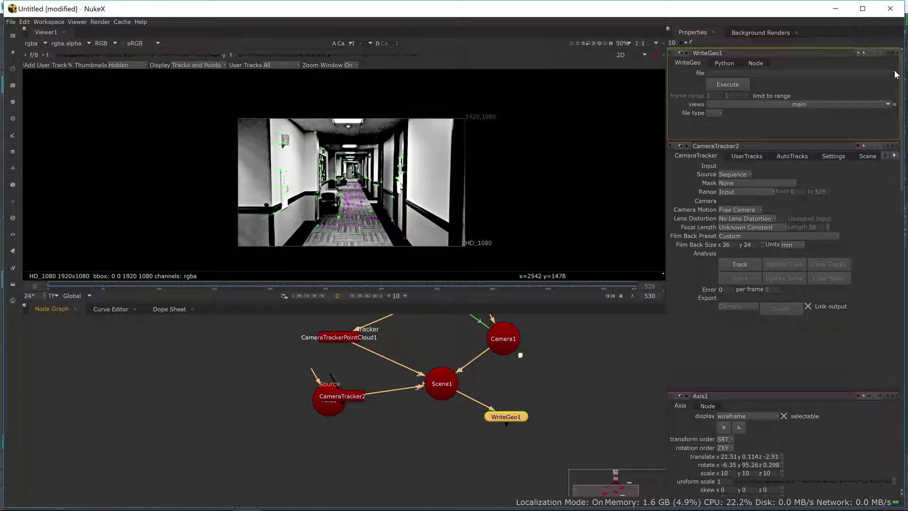
Set the WriteGeo output file to D:/Video_Seq/hallwatTwo.fbx and execute the export over the input frame range 0-529
click(895, 74)
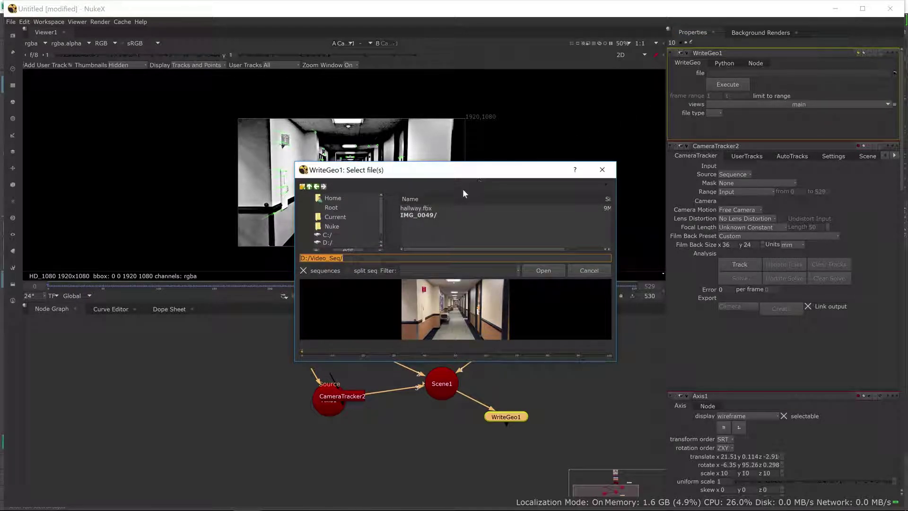
click(362, 258)
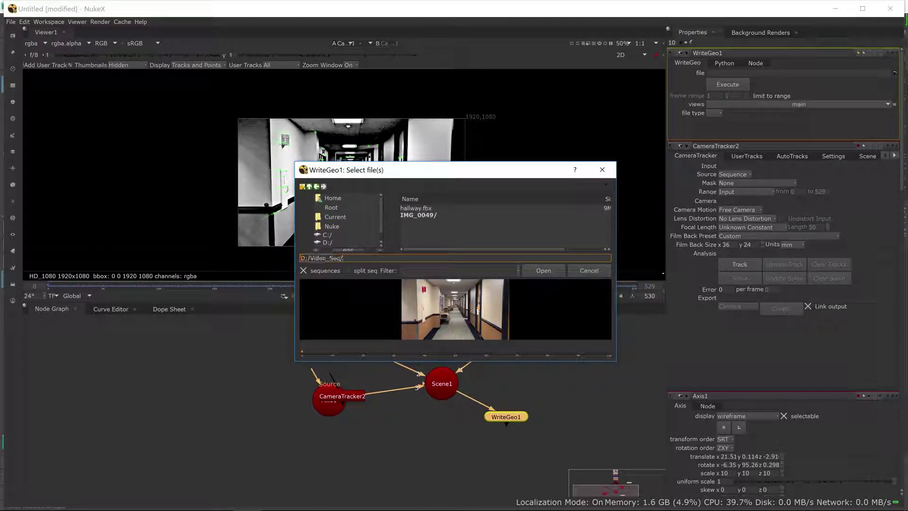
text(hallwatTwo.fbx)
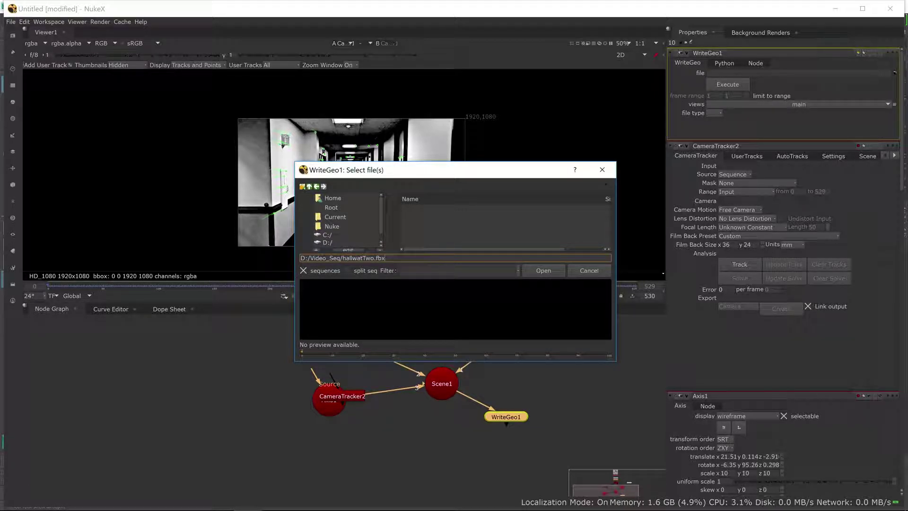
click(550, 267)
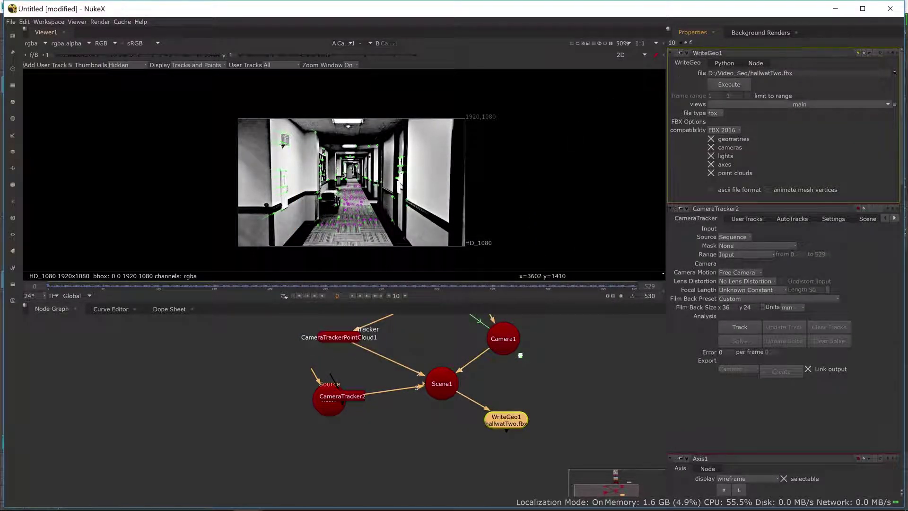
click(730, 86)
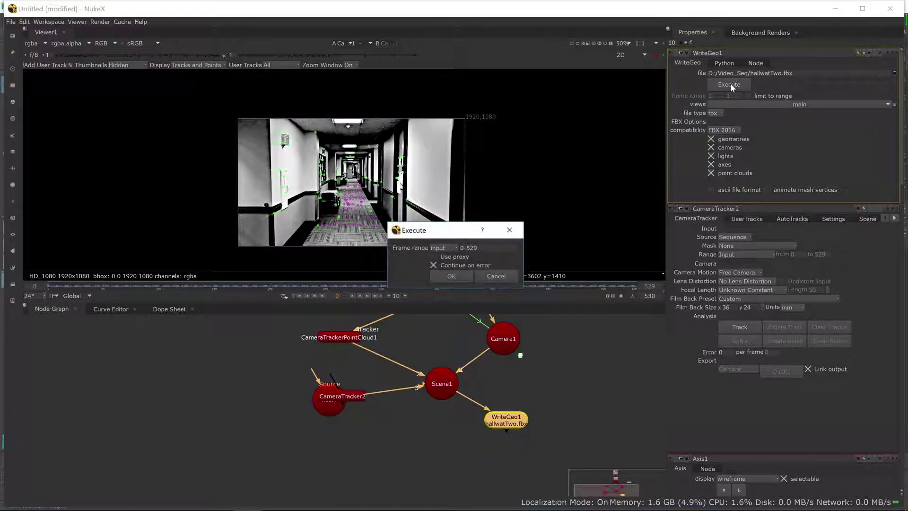
click(449, 276)
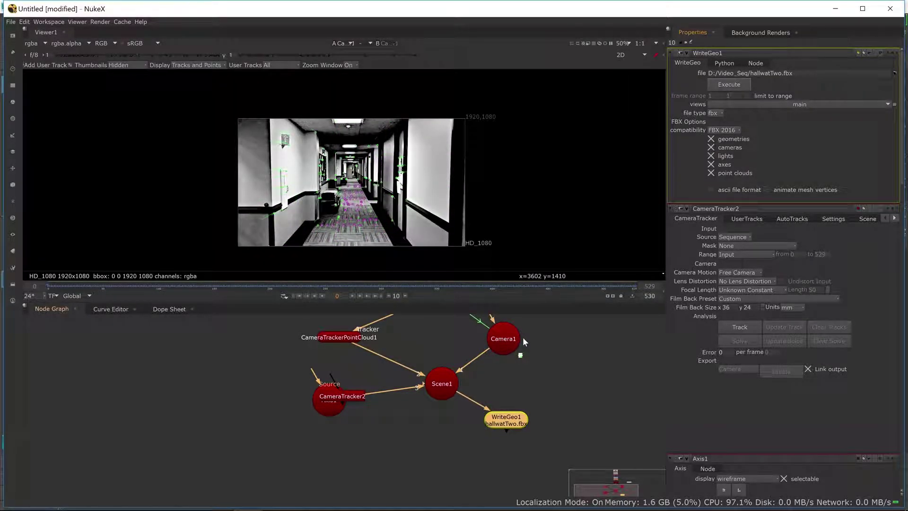
Pull the CameraTracker2 node away from Axis1 in the node graph and delete it
drag(351, 394, 413, 430)
scroll(412, 429, down, 1)
scroll(407, 393, down, 1)
scroll(404, 389, up, 1)
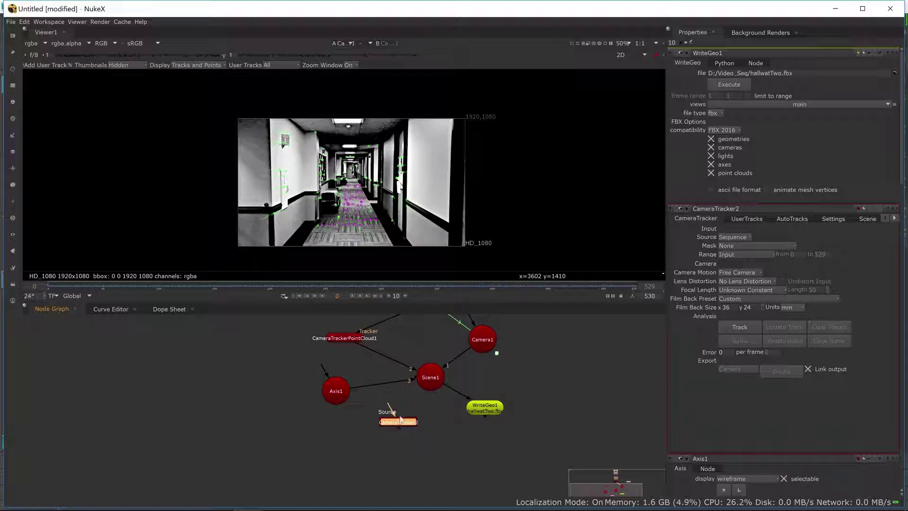
key(Delete)
Switch to Autodesk Maya 2018, dismiss the calendar reminder and close the What's New Highlight Settings window
mouse_move(253, 507)
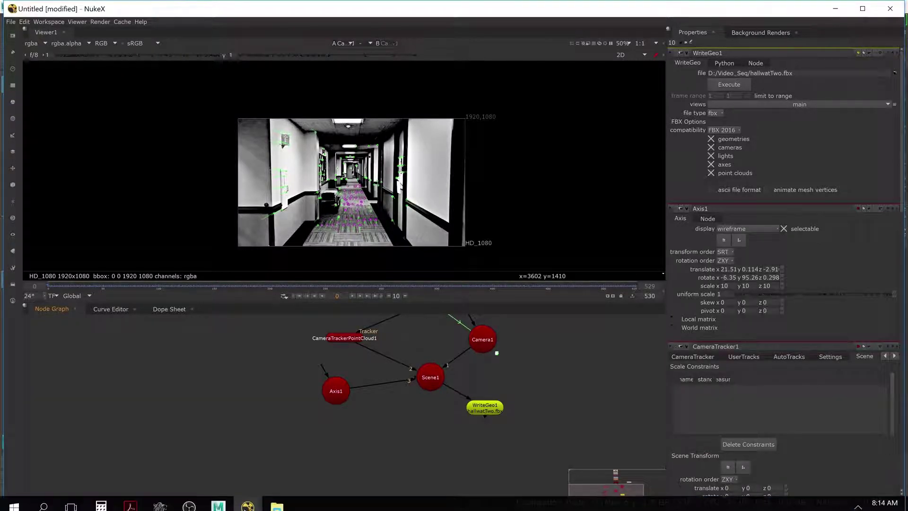
mouse_move(222, 502)
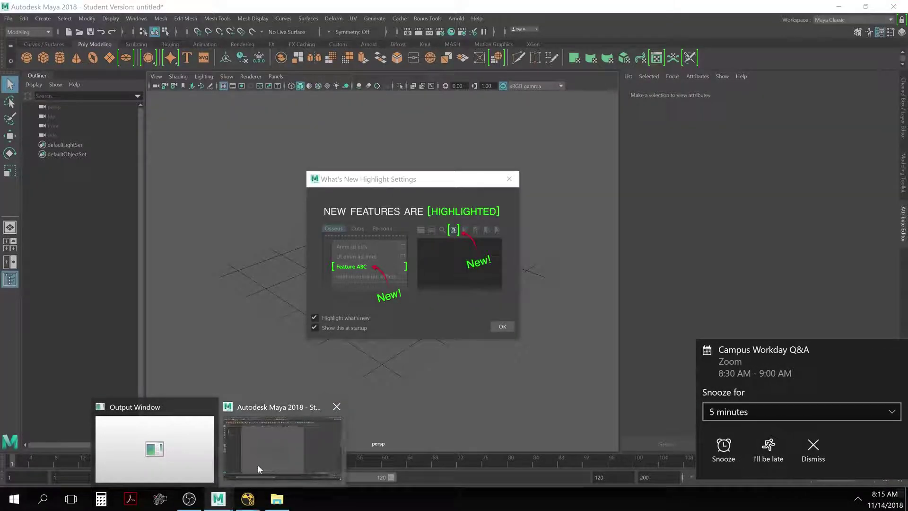
click(258, 464)
click(813, 448)
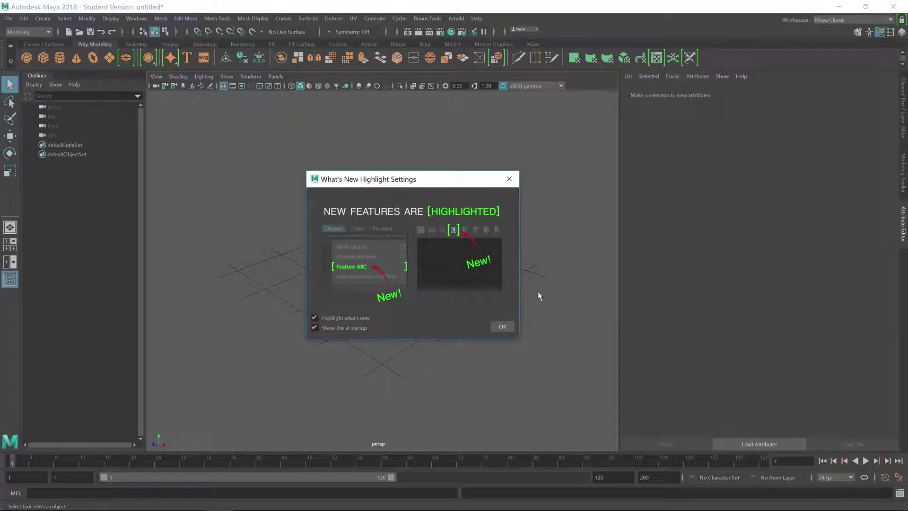
drag(424, 186, 459, 179)
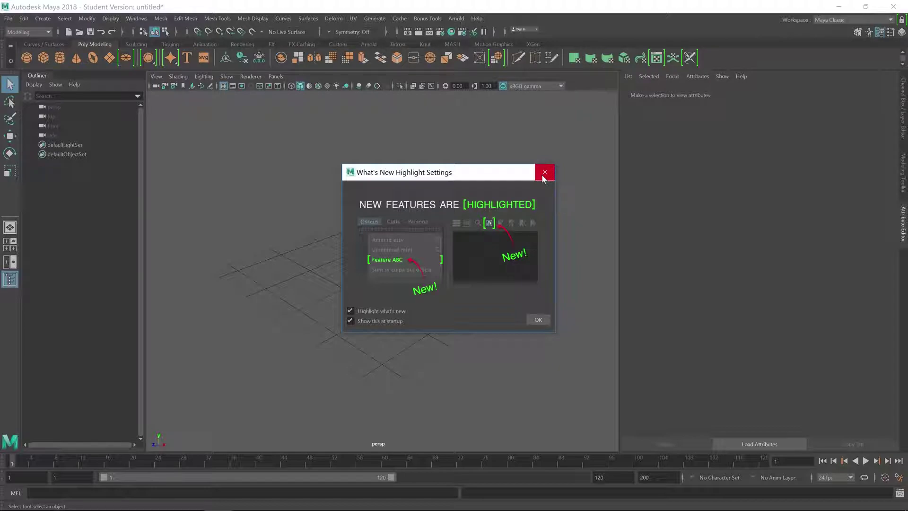
click(543, 173)
alt+drag(322, 279, 384, 256)
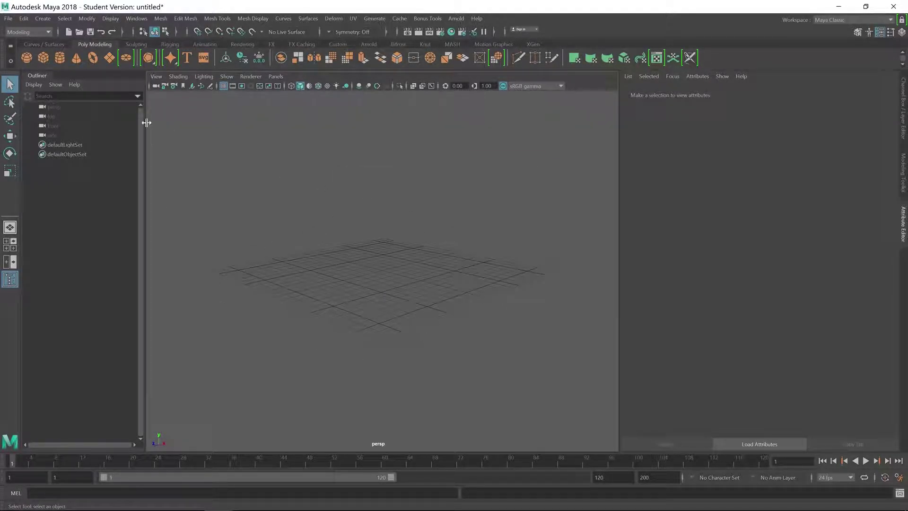
Import hallwatTwo.fbx from the D:\Video_Seq folder into the scene
click(42, 18)
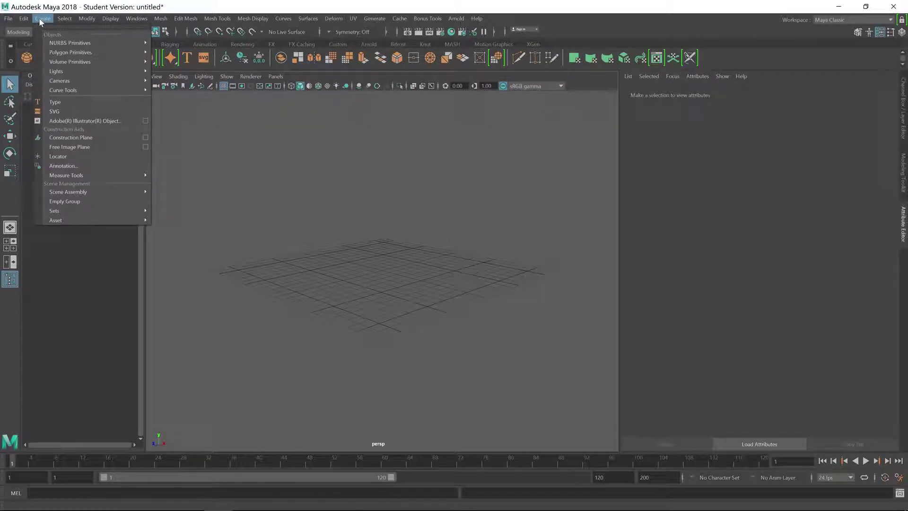
mouse_move(8, 20)
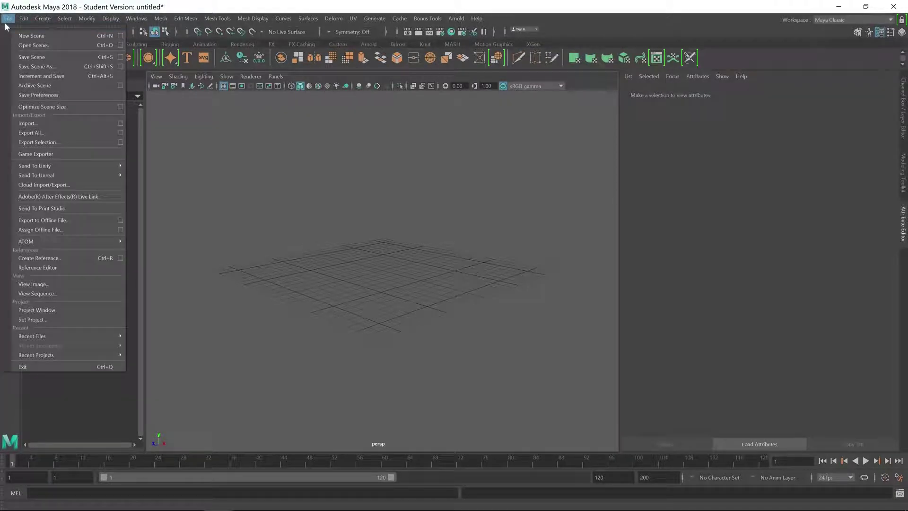
click(34, 126)
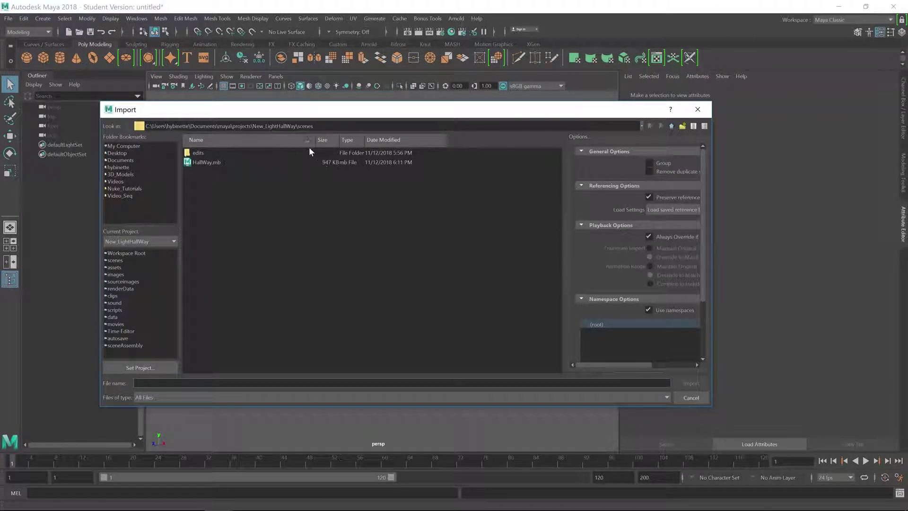
click(127, 196)
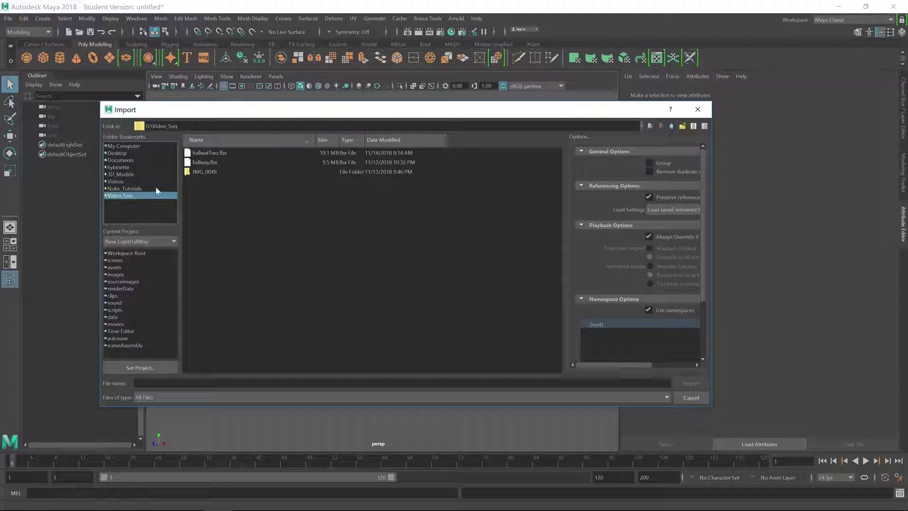
click(218, 152)
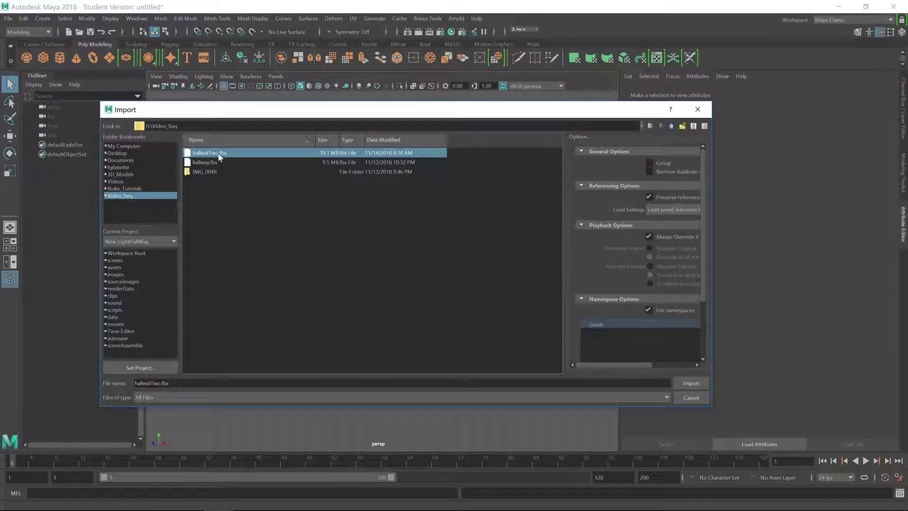
click(691, 383)
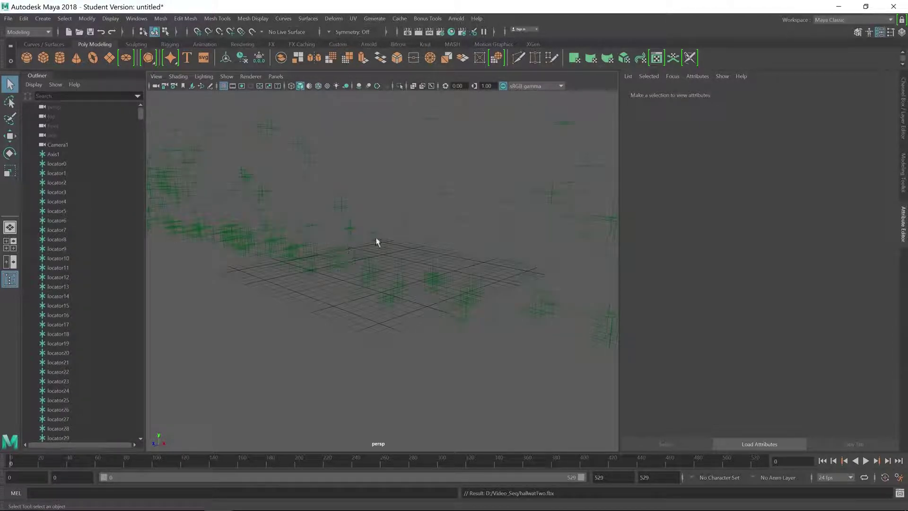
Examine how the imported point locators line up with the grid and select Axis1 to check its placement
alt+drag(507, 292, 253, 287)
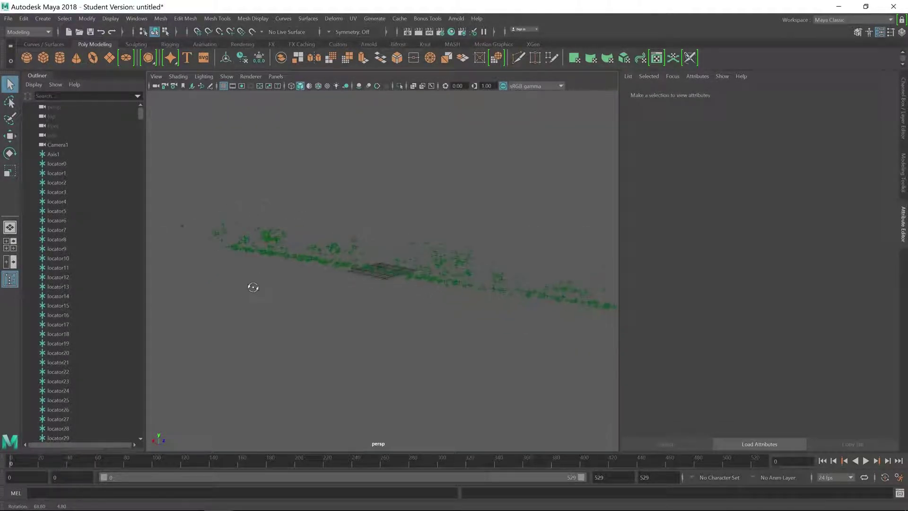
mouse_move(413, 281)
alt+mouse_down()
mouse_move(480, 277)
mouse_move(391, 284)
mouse_move(397, 265)
mouse_move(436, 274)
mouse_move(416, 286)
alt+mouse_up()
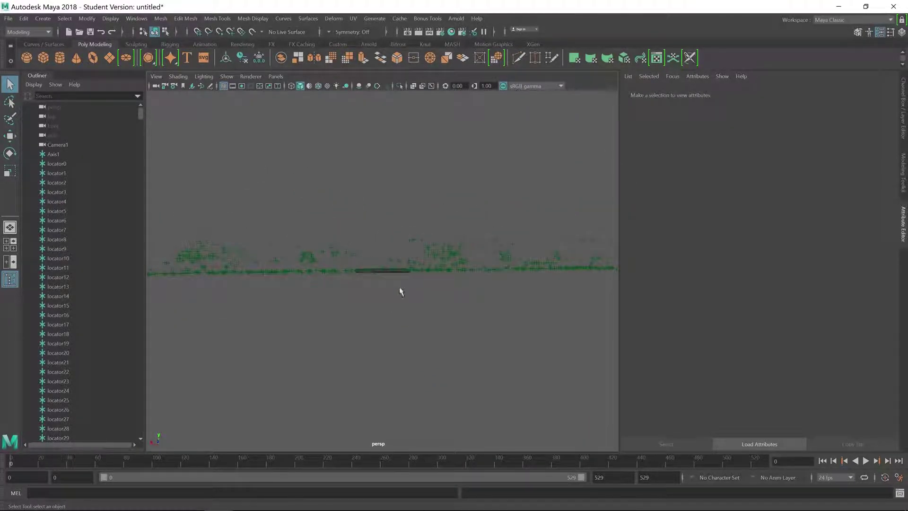
click(345, 300)
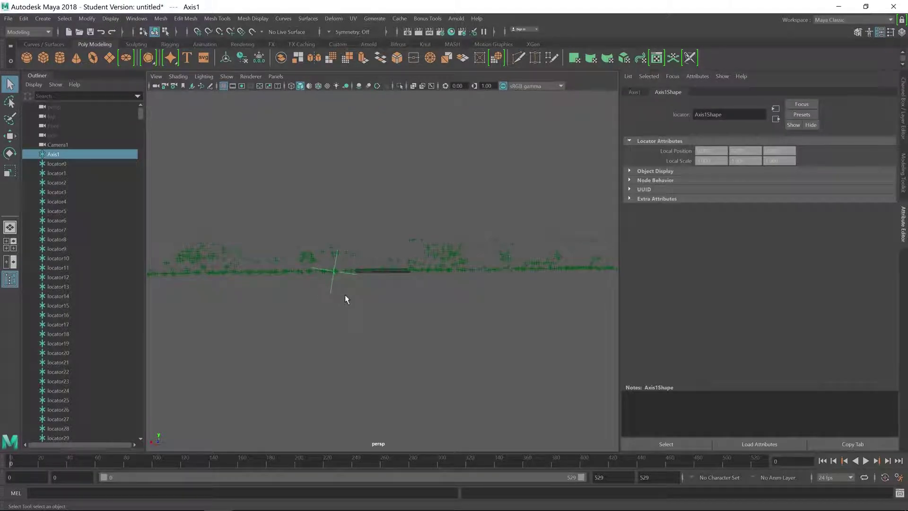
alt+drag(434, 308, 278, 299)
Select Camera1, play its animation in the perspective view and return to the first frame
click(65, 145)
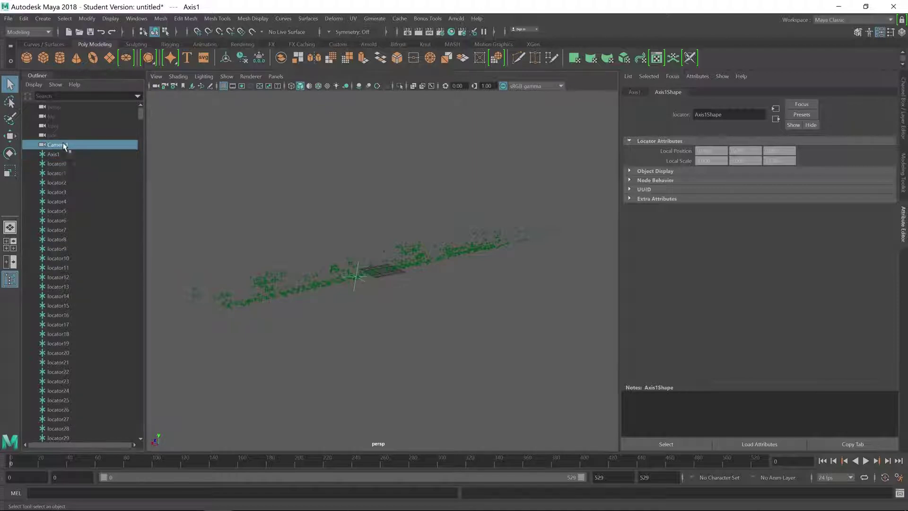
alt+right_drag(320, 195, 343, 254)
alt+middle_drag(343, 254, 383, 252)
click(865, 460)
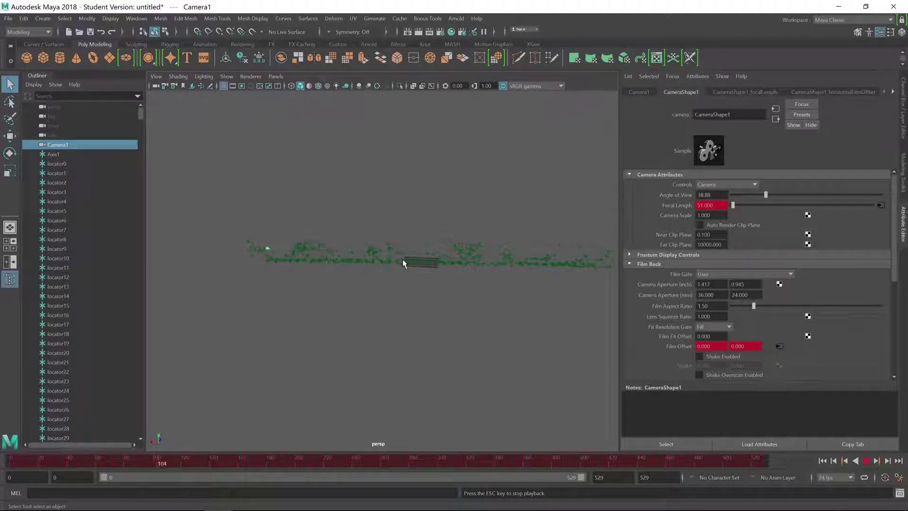
click(866, 461)
click(823, 462)
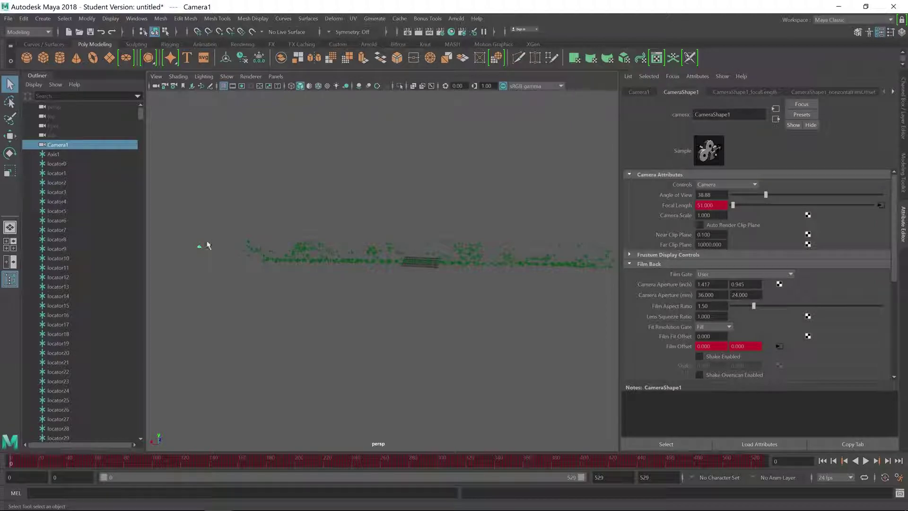
Look through Camera1 in the viewport, play the camera move and return to the first frame
click(276, 77)
mouse_move(278, 85)
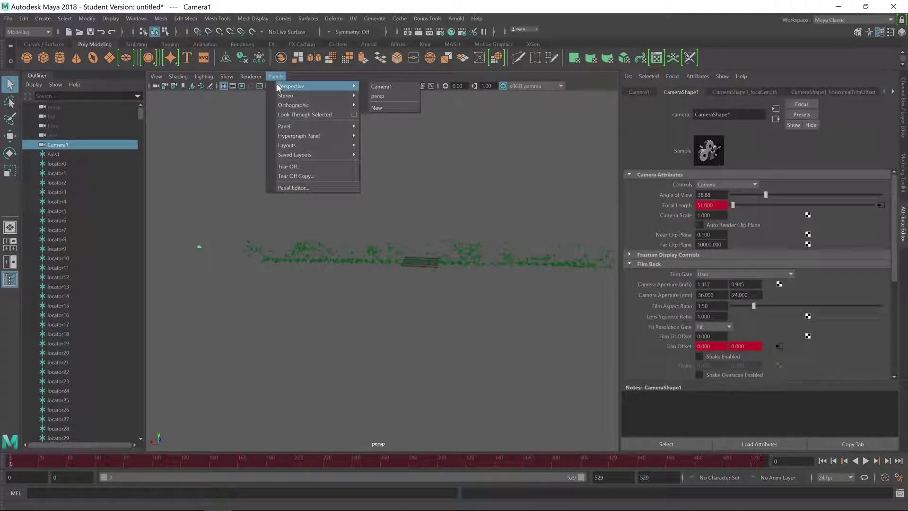
click(408, 86)
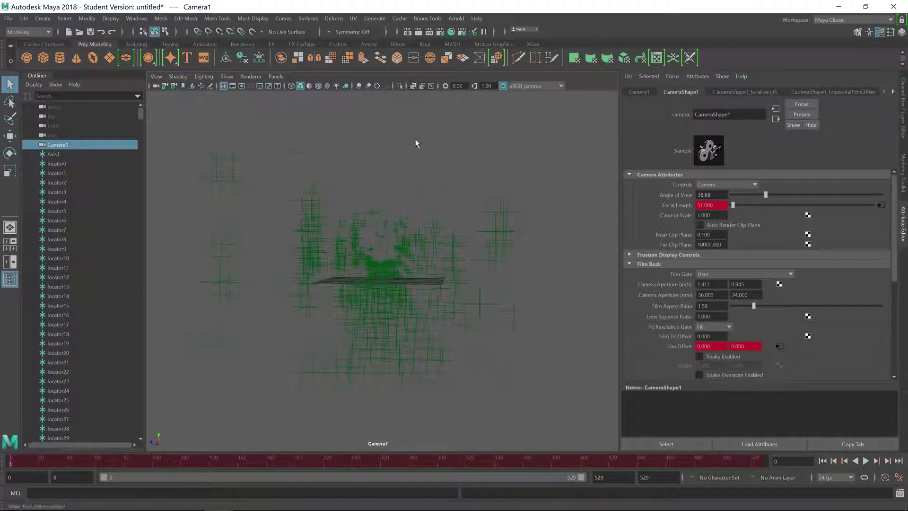
click(866, 461)
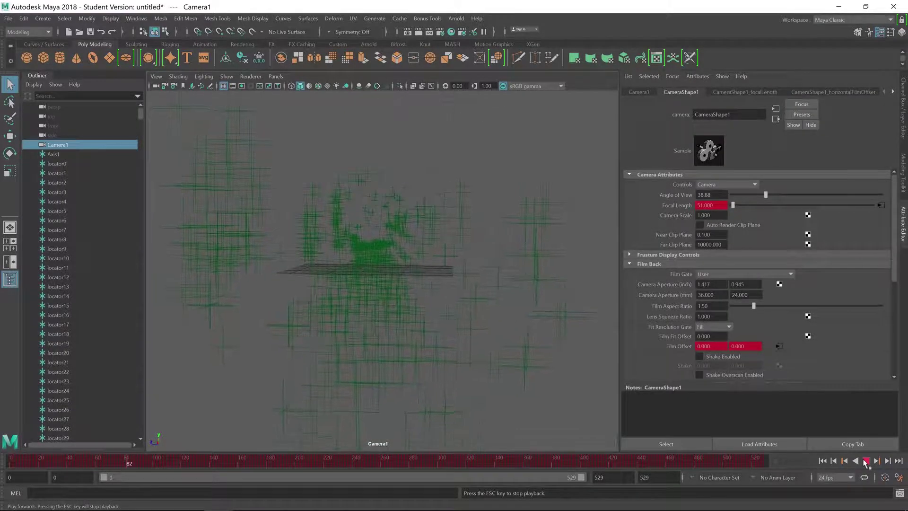
click(865, 461)
click(823, 461)
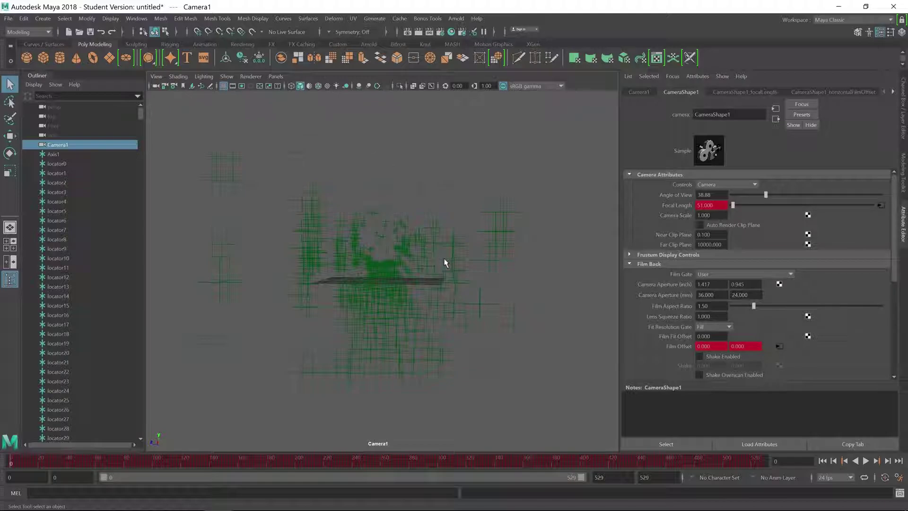
Show the resolution gate and load D:\Video_Seq\IMG_0049\IMG_0049_0000.iff as Camera1's image plane
click(241, 86)
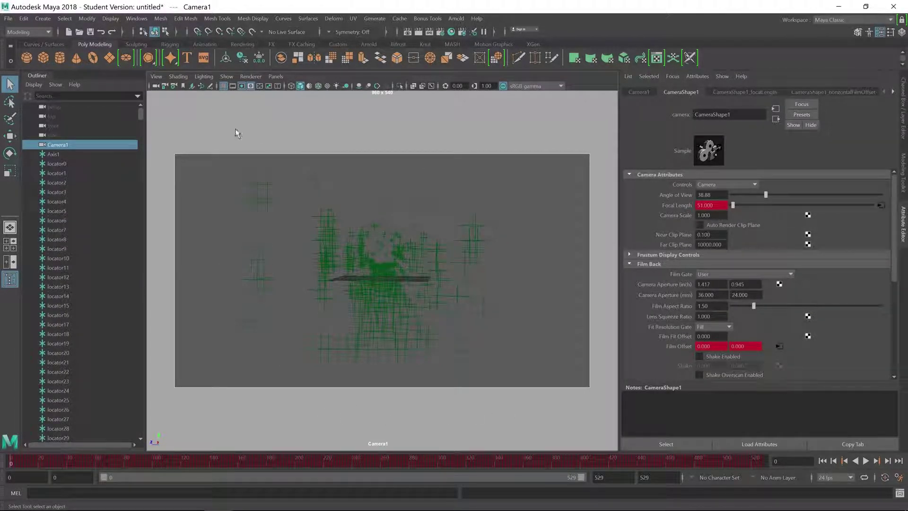
click(156, 77)
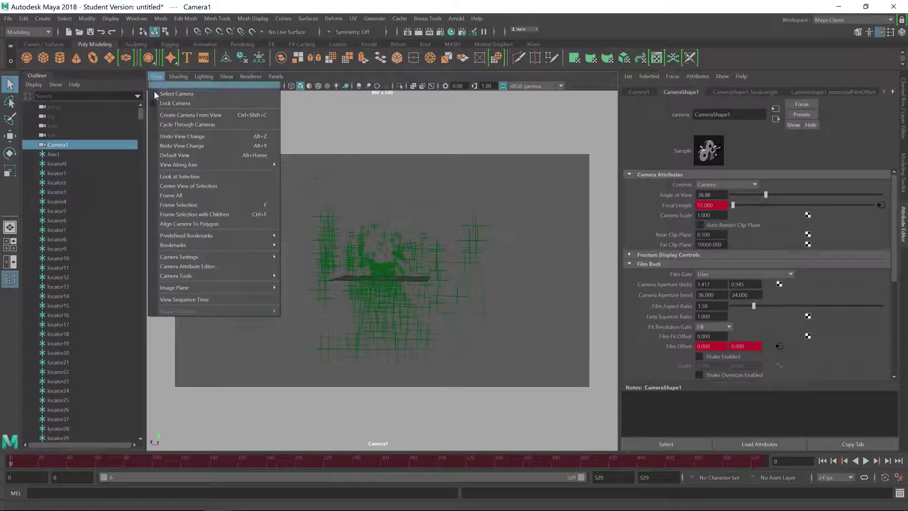
mouse_move(187, 289)
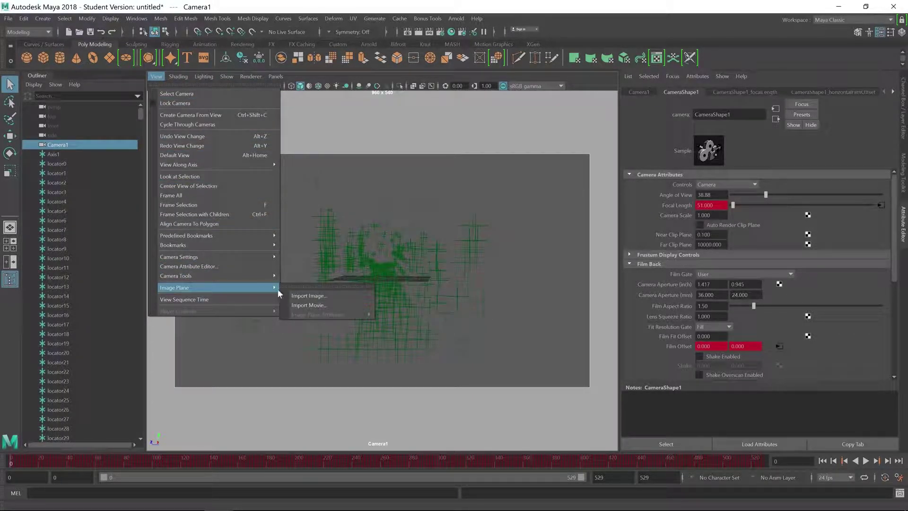
click(331, 295)
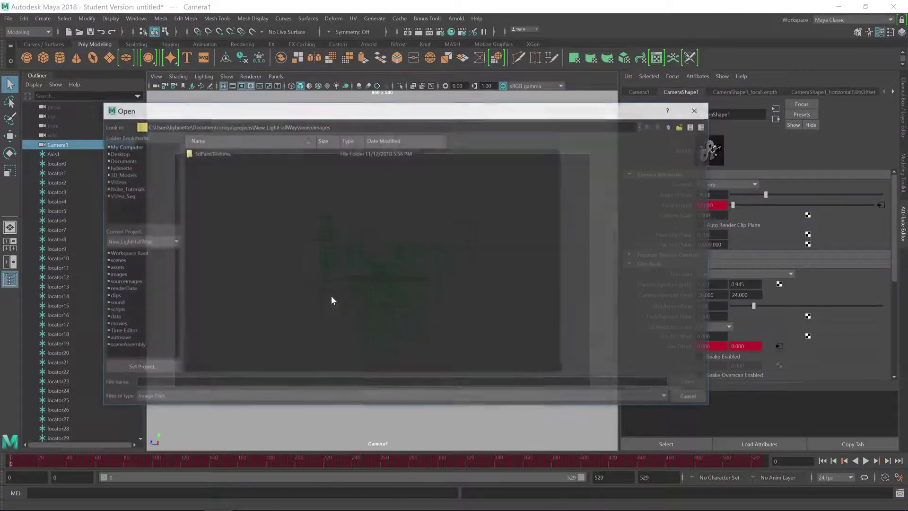
click(114, 197)
double_click(205, 154)
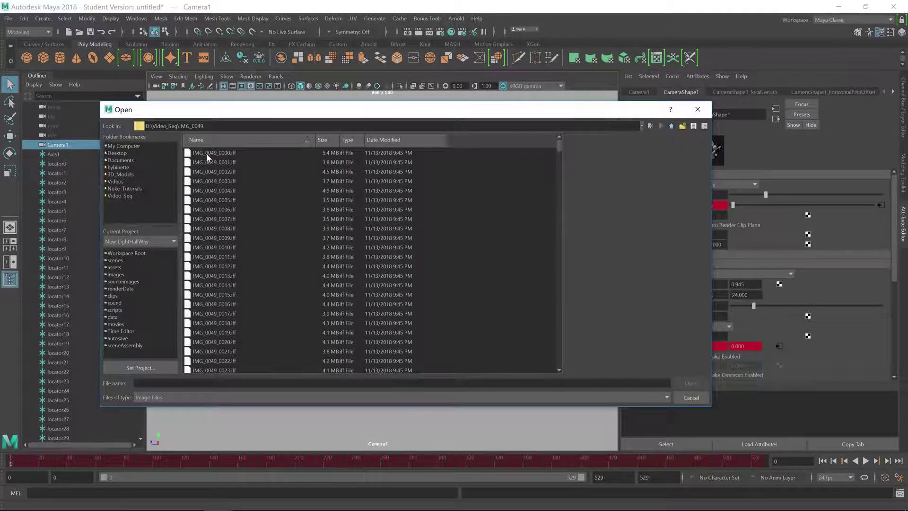
click(221, 153)
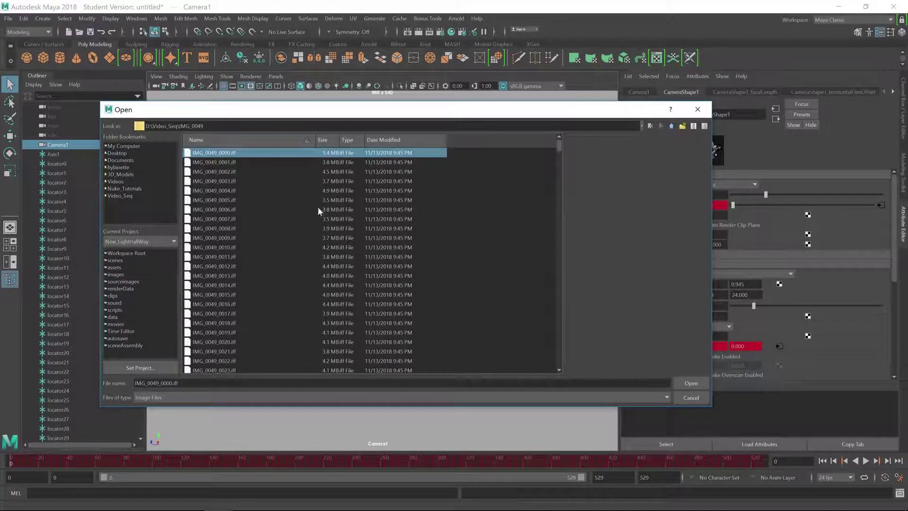
click(691, 383)
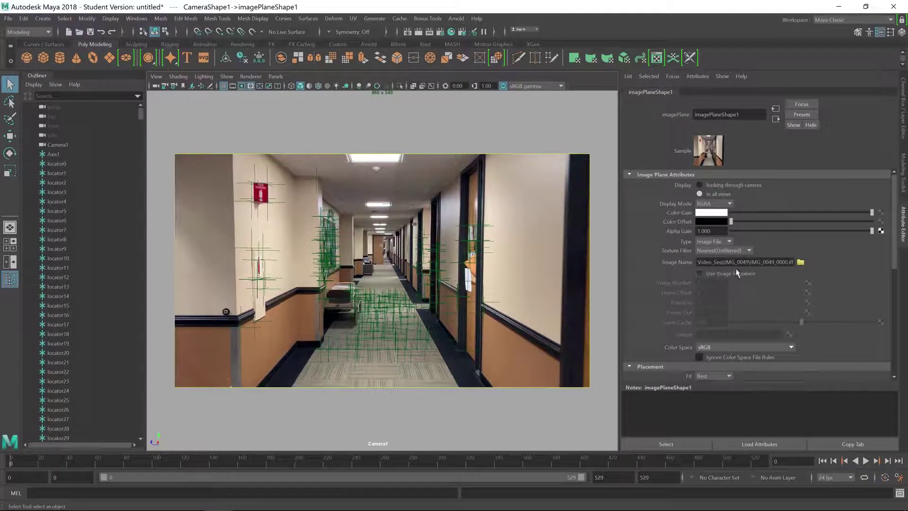
Make the image plane use the image sequence, and play and scrub the footage to check the locator match, stopping at frame 158
click(743, 276)
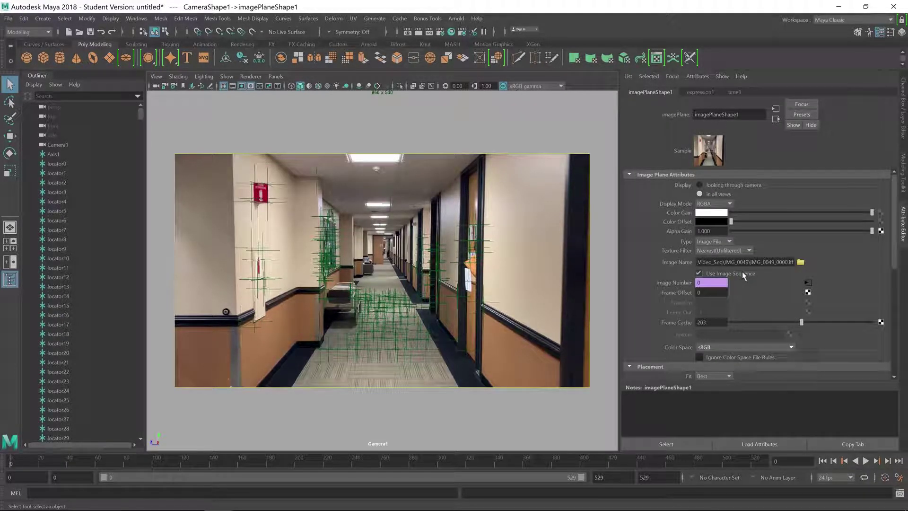
key(alt+v)
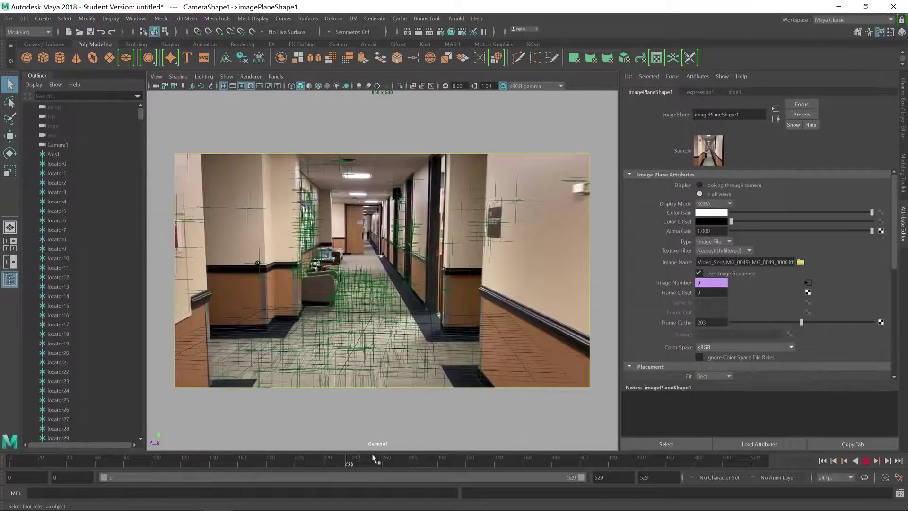
mouse_move(482, 462)
mouse_down()
mouse_move(97, 457)
mouse_move(148, 439)
mouse_move(190, 449)
mouse_move(210, 443)
mouse_up()
key(Escape)
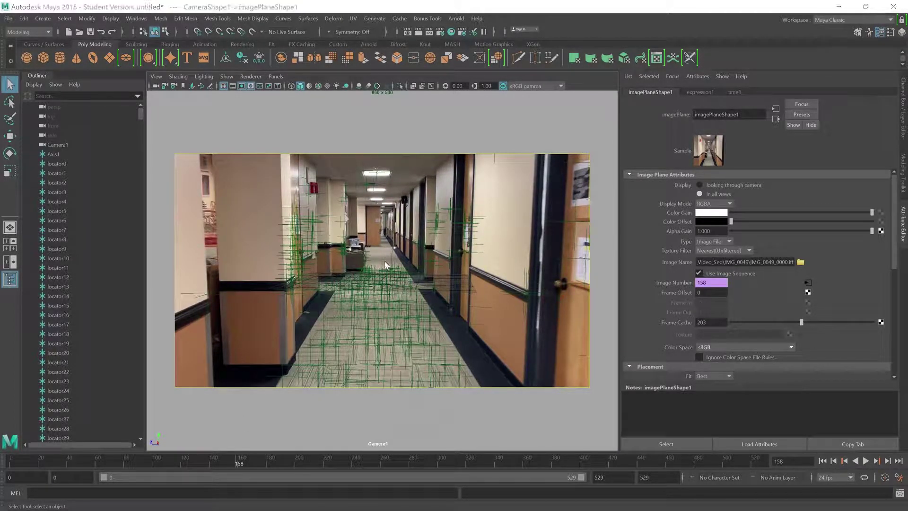
Add a polygon cube in the perspective view, scale it up uniformly at the origin, and select the Axis1 locator
key(space)
click(391, 237)
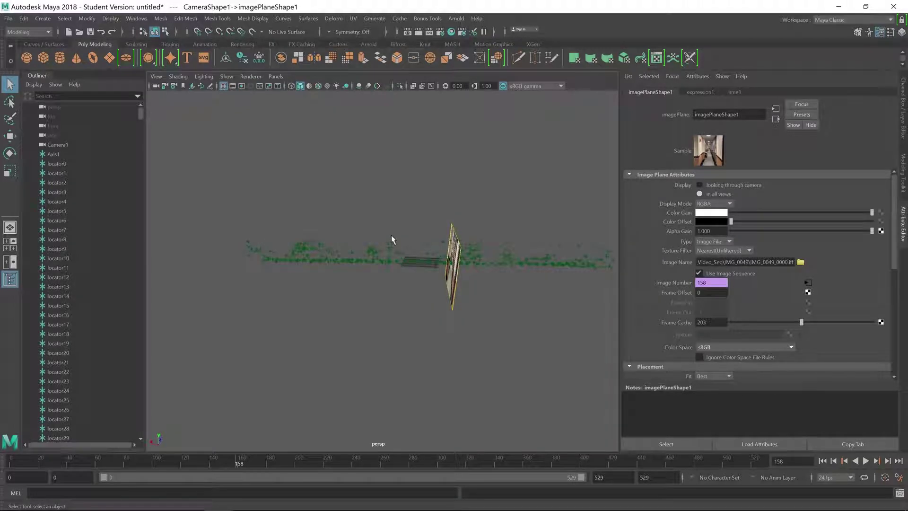
click(44, 58)
key(r)
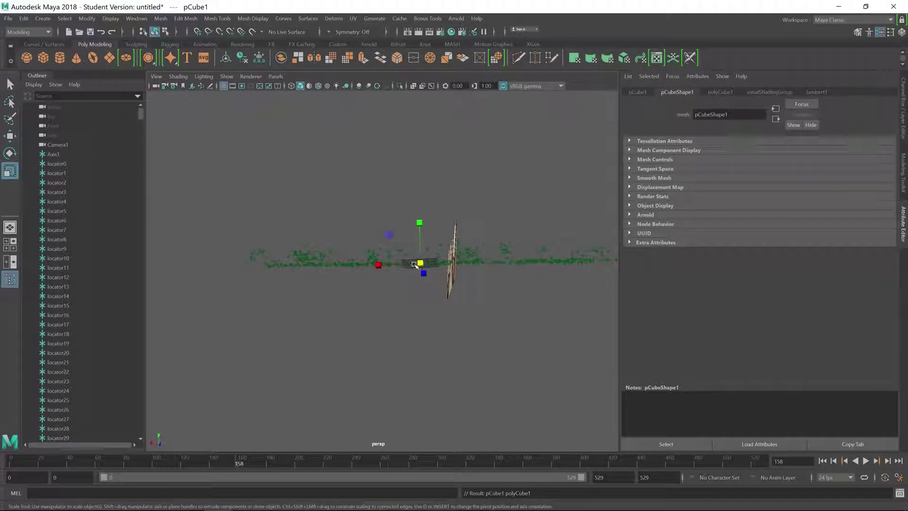
drag(420, 263, 323, 266)
alt+right_drag(300, 253, 576, 256)
alt+drag(576, 255, 417, 264)
click(278, 290)
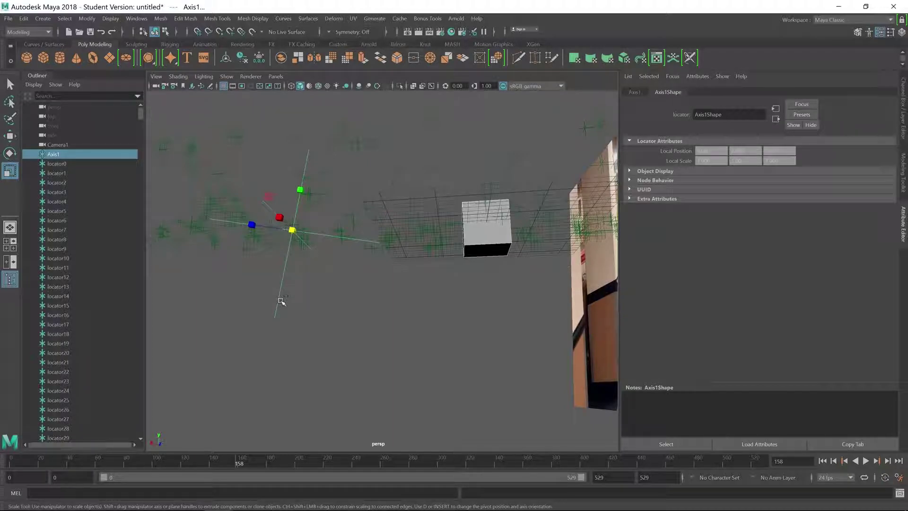
Isolate the cube with the Axis1 locator, point-snap the cube onto the locator's centre, and end the isolation
key(ctrl+1)
alt+drag(374, 260, 411, 255)
click(466, 212)
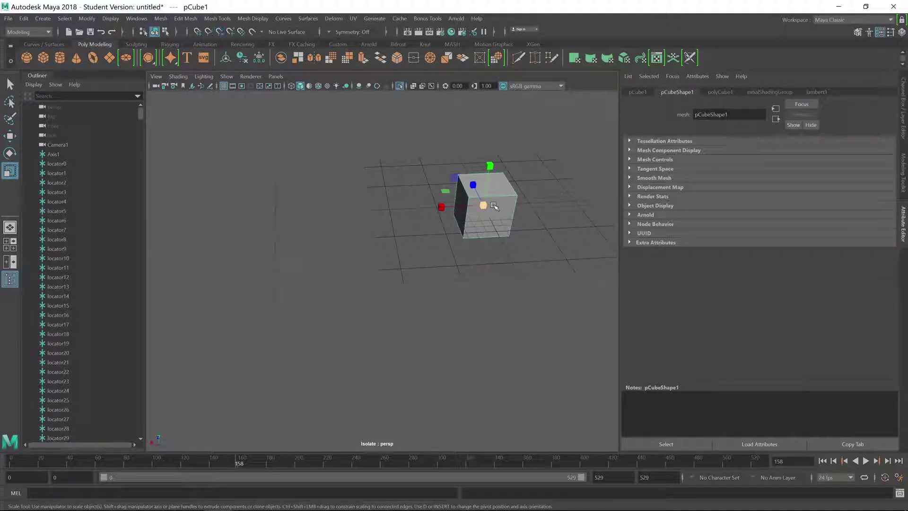
key(w)
drag(492, 207, 284, 231)
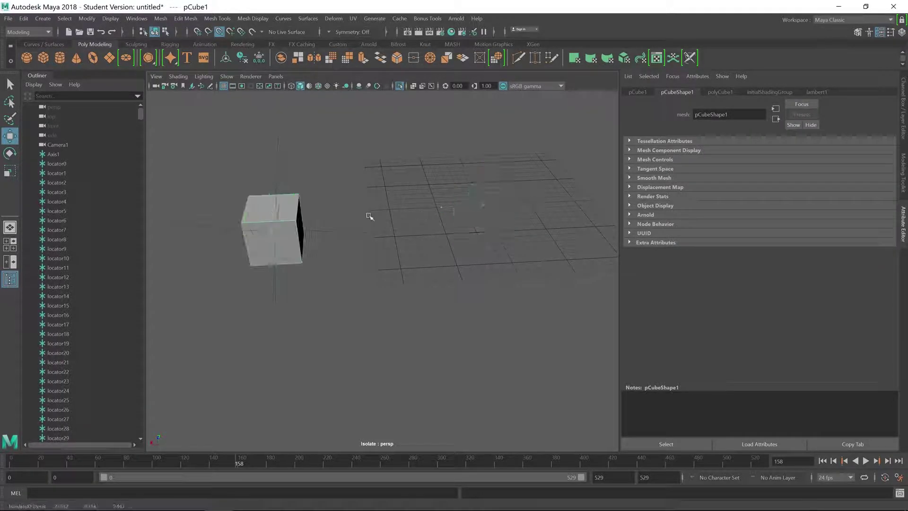
alt+drag(333, 269, 355, 242)
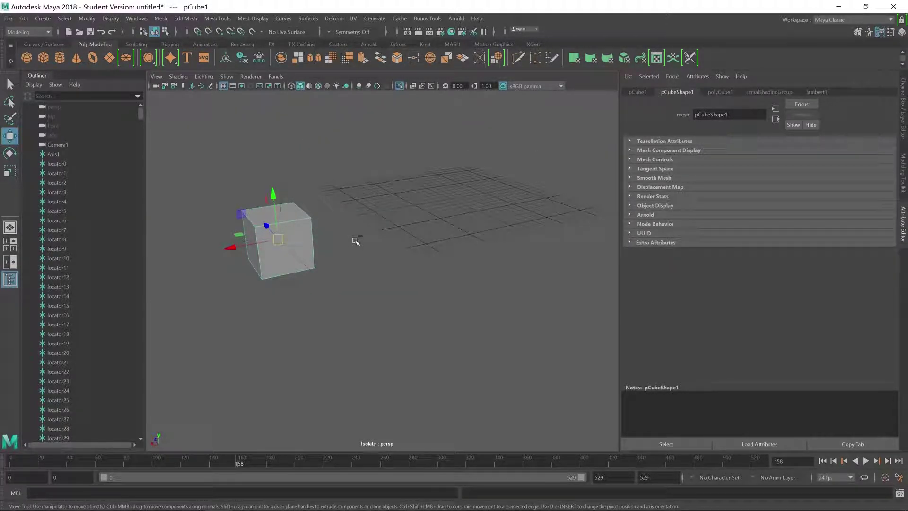
key(ctrl+1)
alt+drag(569, 234, 452, 239)
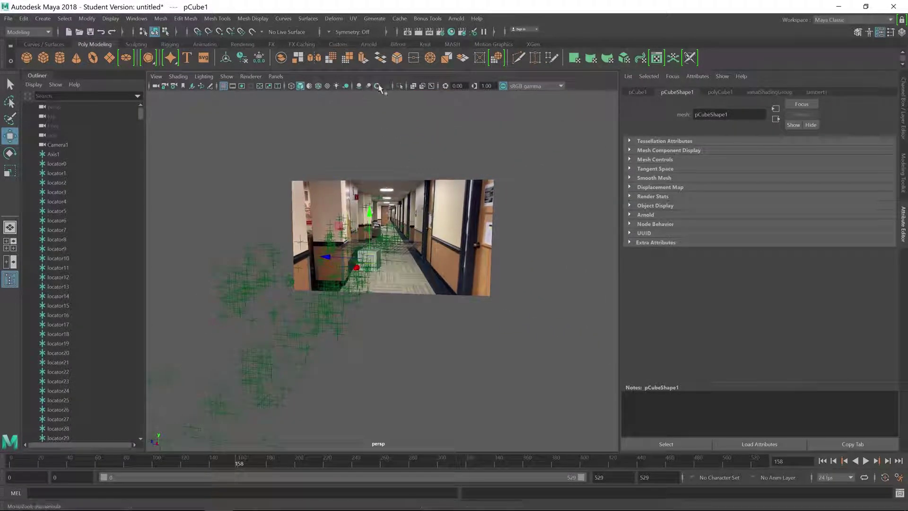
Look through Camera1 and scrub the footage to frame 123 to check how the cube sits in the hallway
click(276, 77)
mouse_move(289, 86)
click(378, 96)
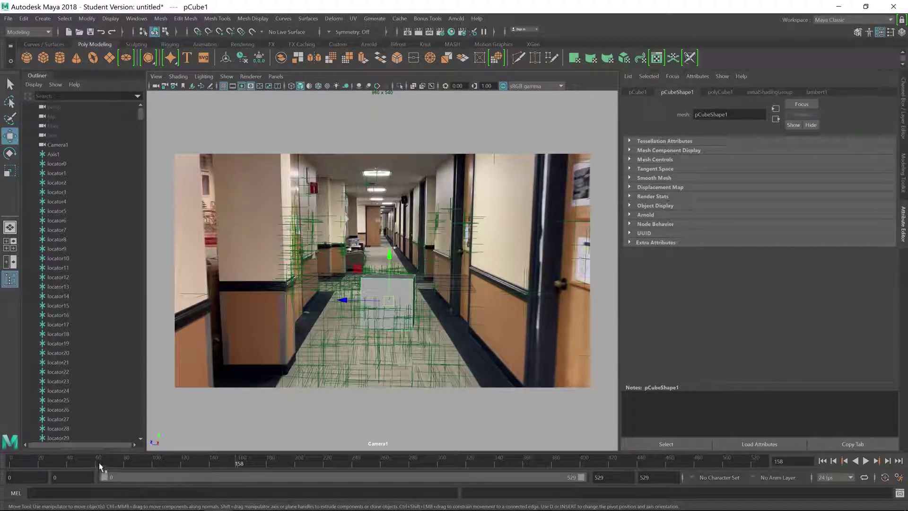
click(201, 467)
mouse_move(201, 467)
mouse_down()
mouse_move(294, 467)
mouse_move(162, 466)
mouse_move(259, 456)
mouse_move(60, 456)
mouse_move(331, 473)
mouse_move(189, 463)
mouse_up()
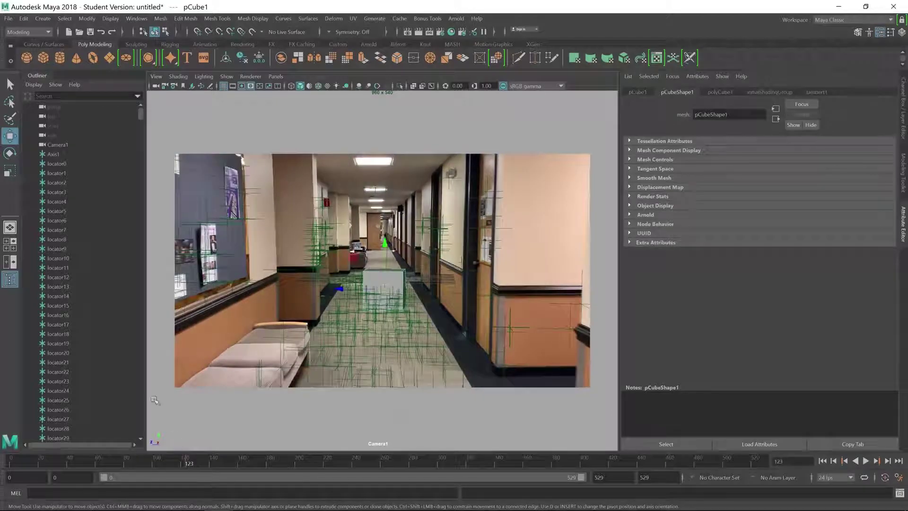
Group all the point cloud locators from locator0 to locator1535 and name the group Loc
click(55, 164)
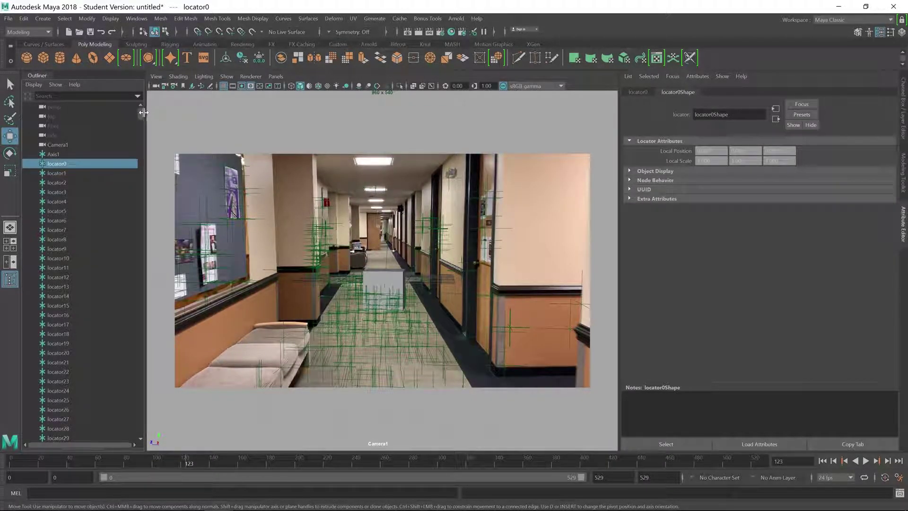
drag(141, 112, 140, 428)
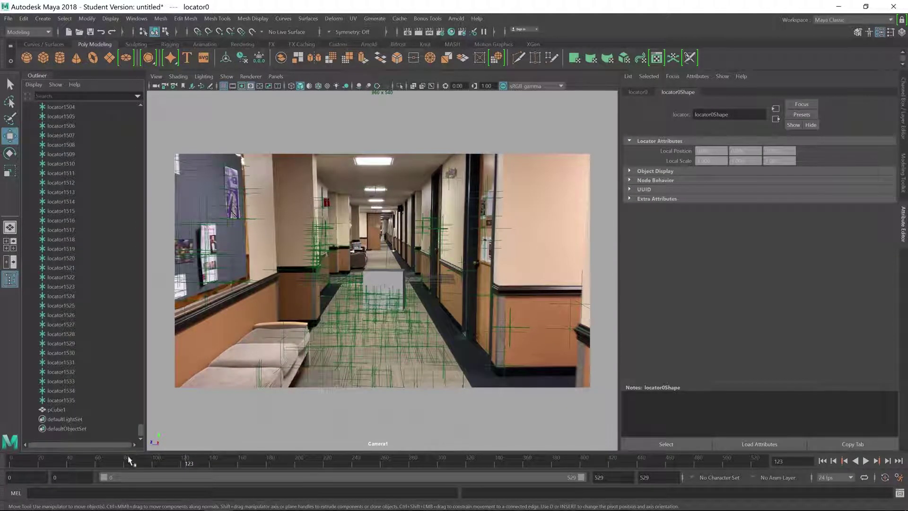
shift+click(64, 400)
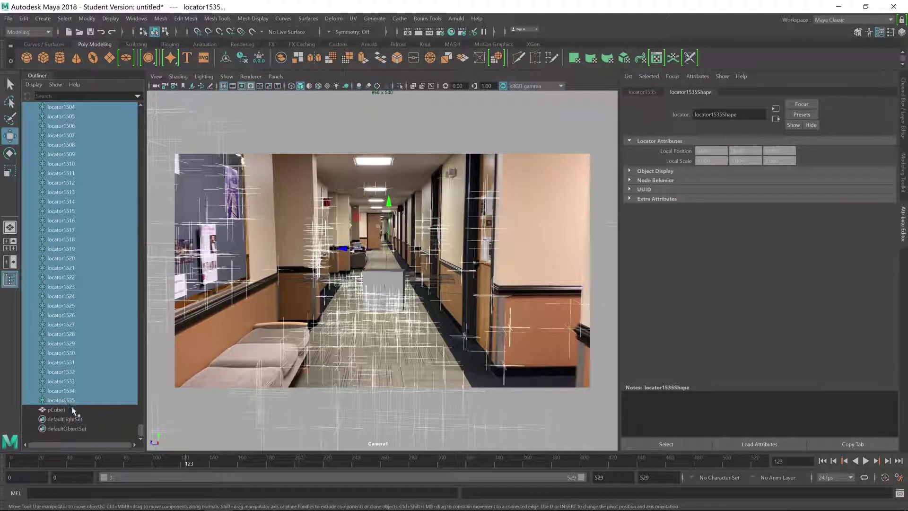
key(ctrl+g)
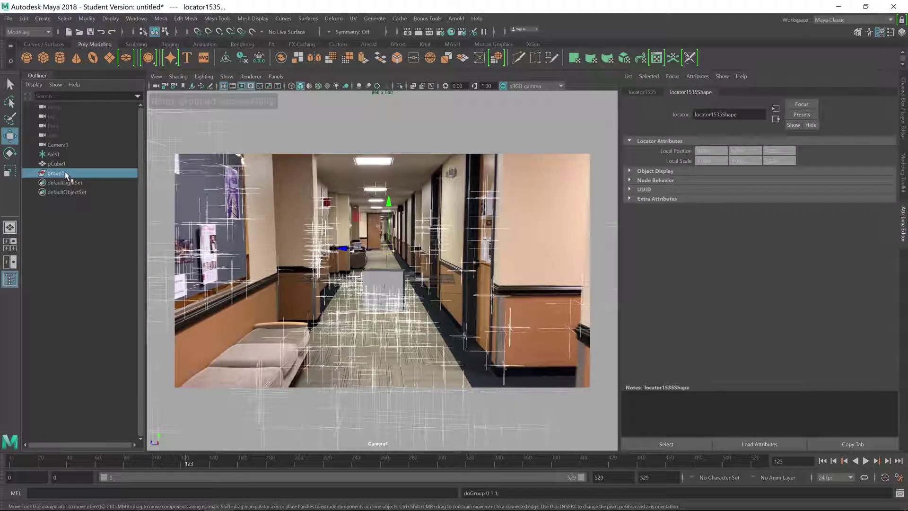
double_click(64, 172)
text(Loc)
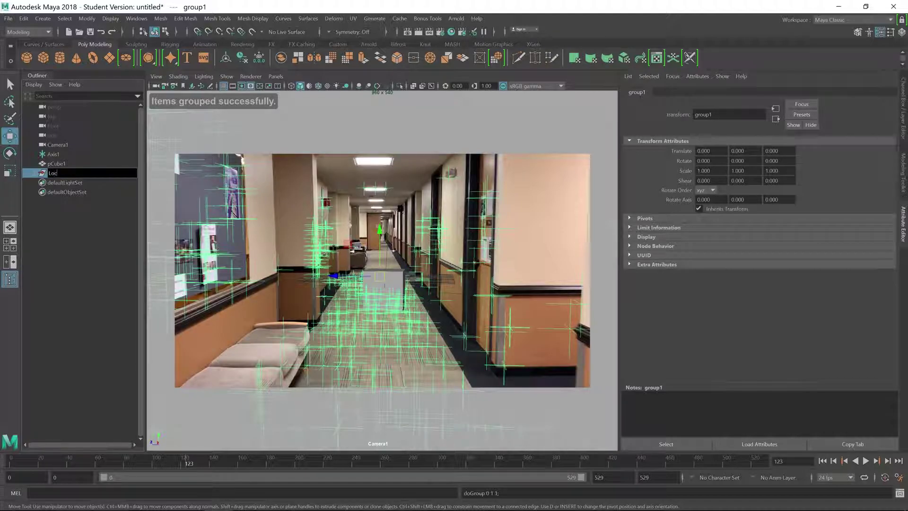
key(Return)
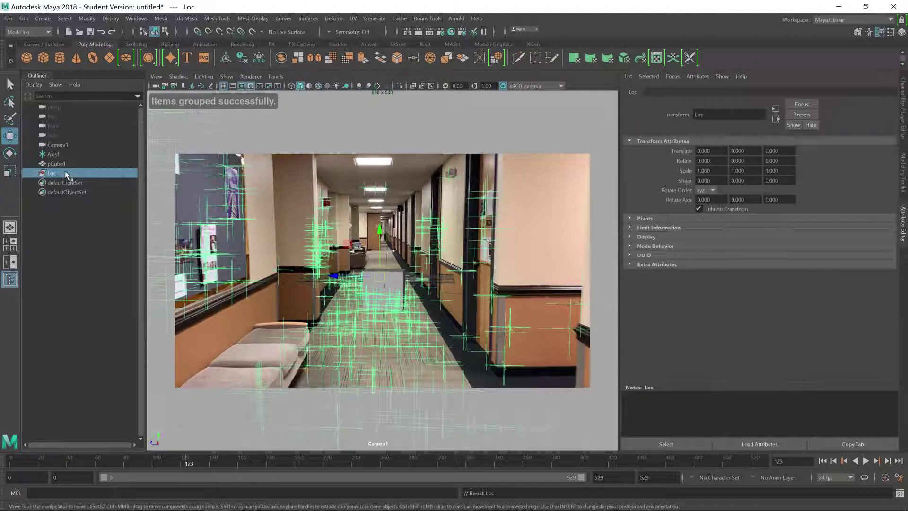
Put the Loc group in a new display layer named loca and hide that layer
click(904, 98)
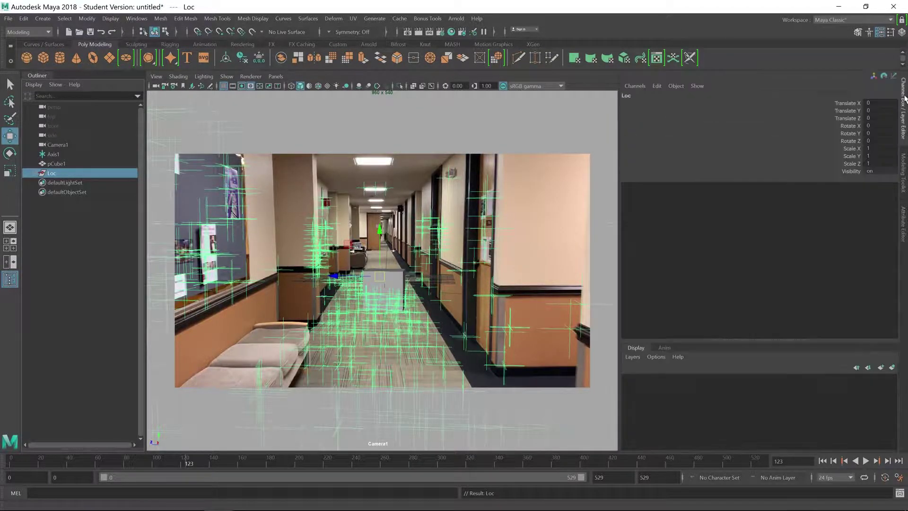
click(892, 368)
double_click(668, 380)
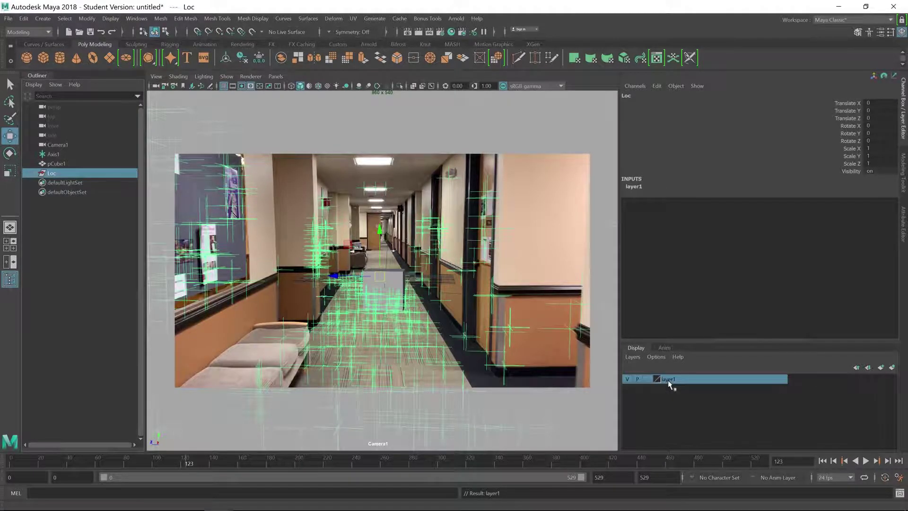
key(BackSpace)
key(BackSpace)
key(BackSpace)
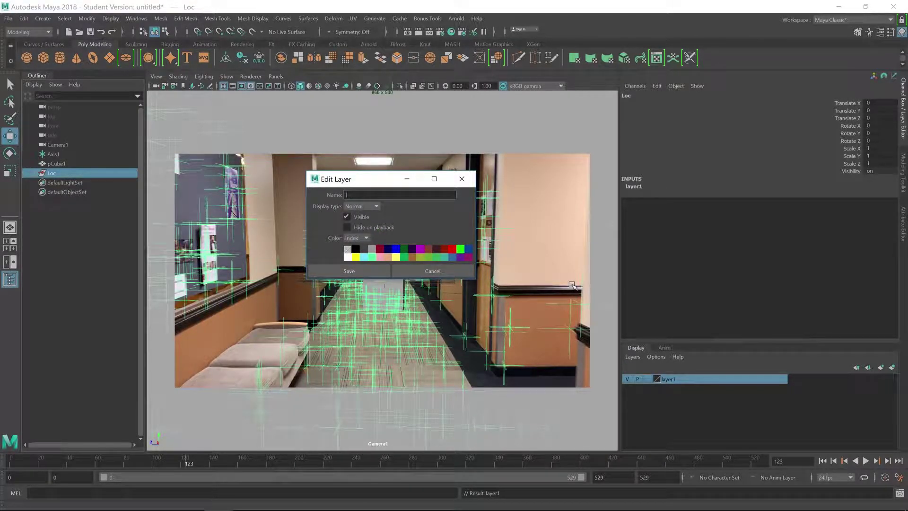
text(oca)
key(Return)
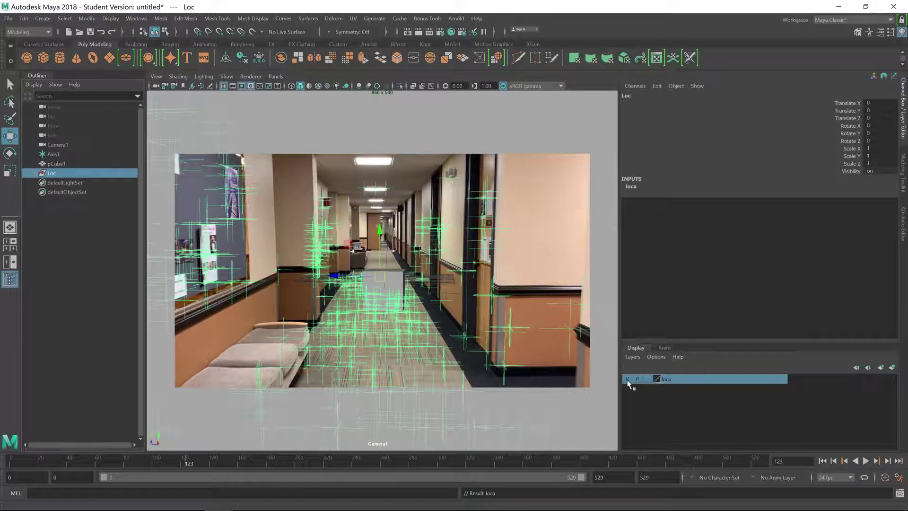
click(628, 379)
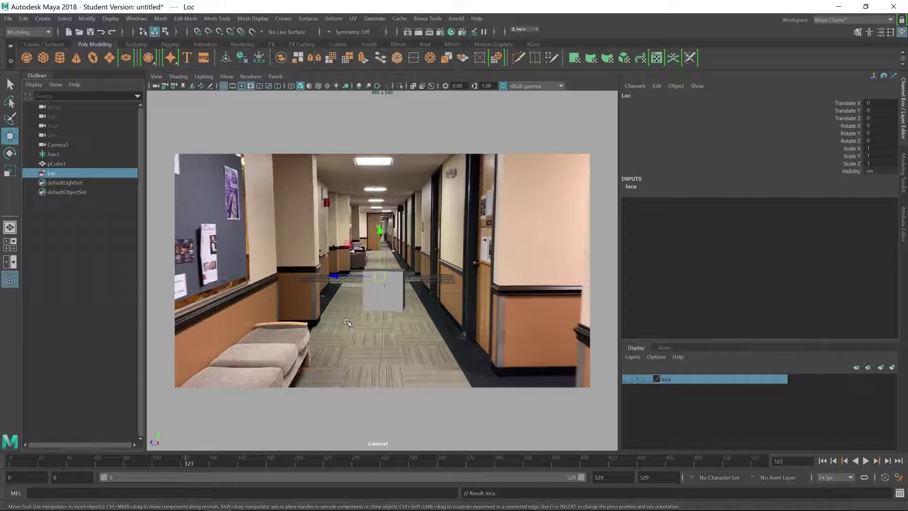
In the perspective view, set the display mode of Camera1's image plane to None and clear the selection
key(space)
mouse_move(348, 323)
mouse_down()
mouse_move(346, 298)
mouse_move(340, 308)
mouse_up()
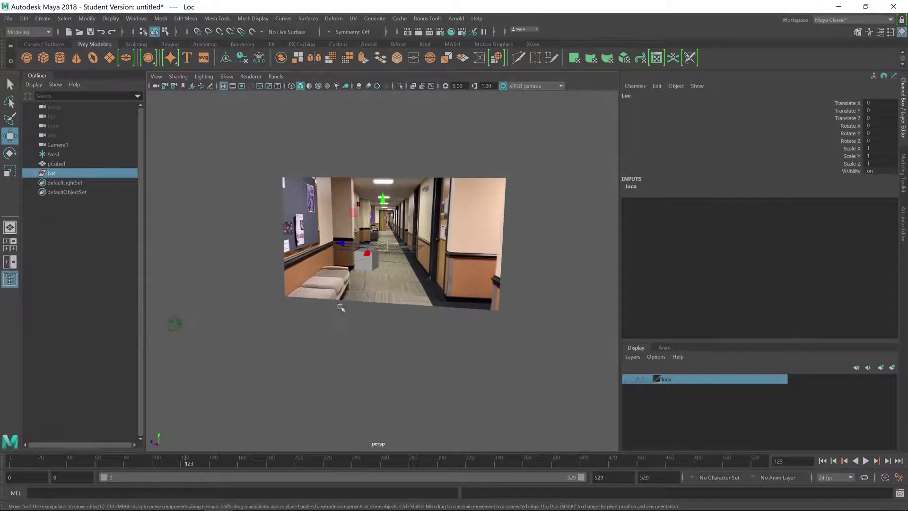
click(457, 207)
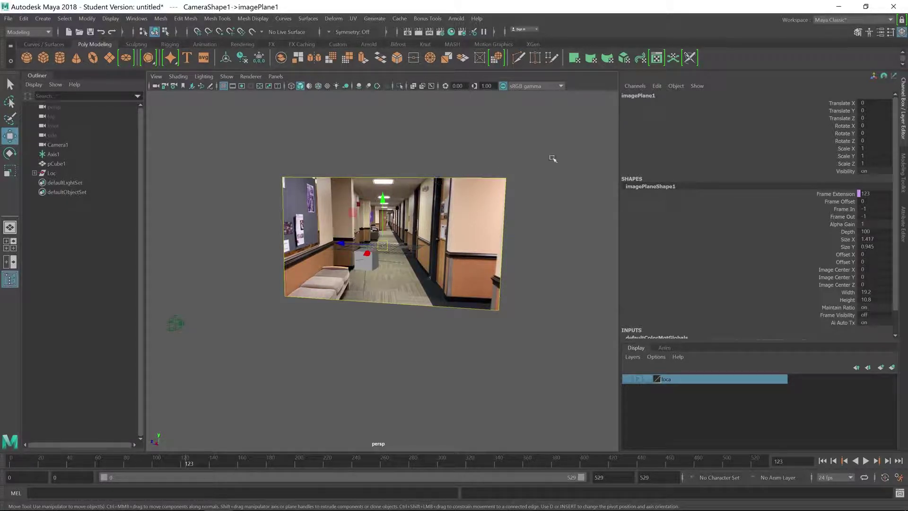
click(904, 235)
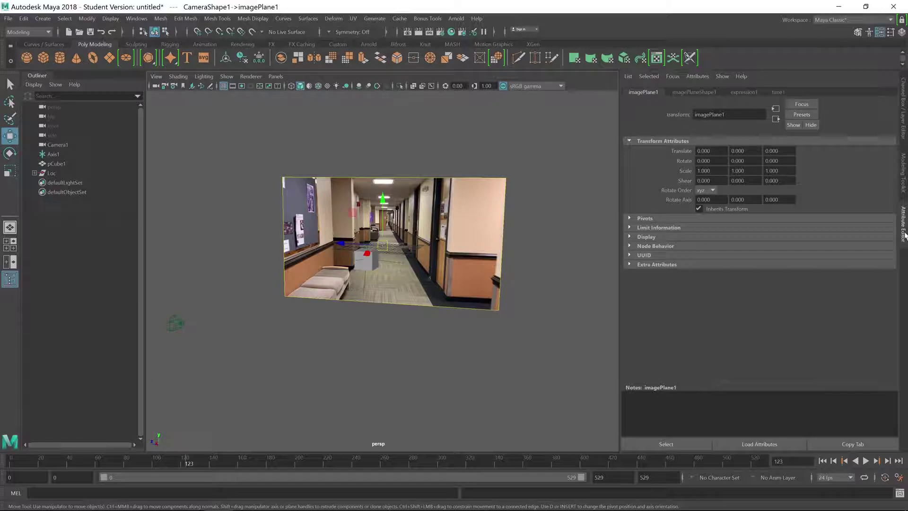
click(693, 92)
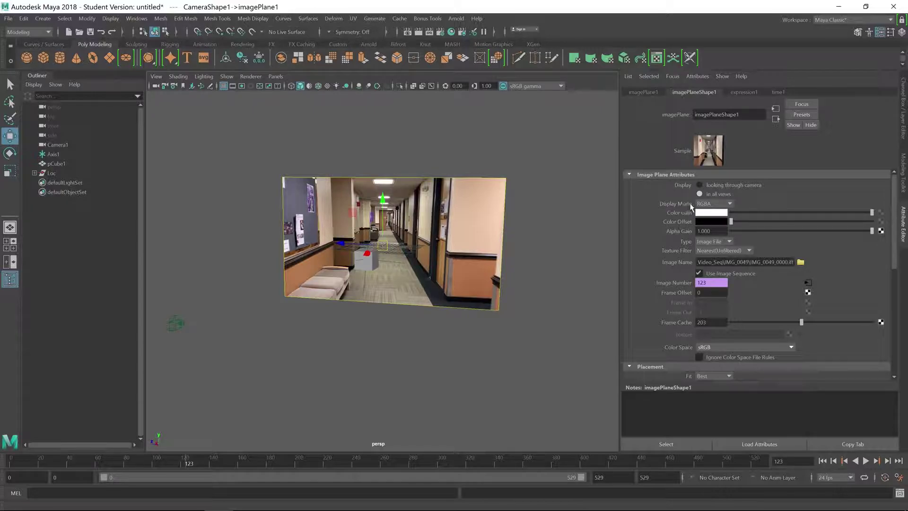
click(725, 202)
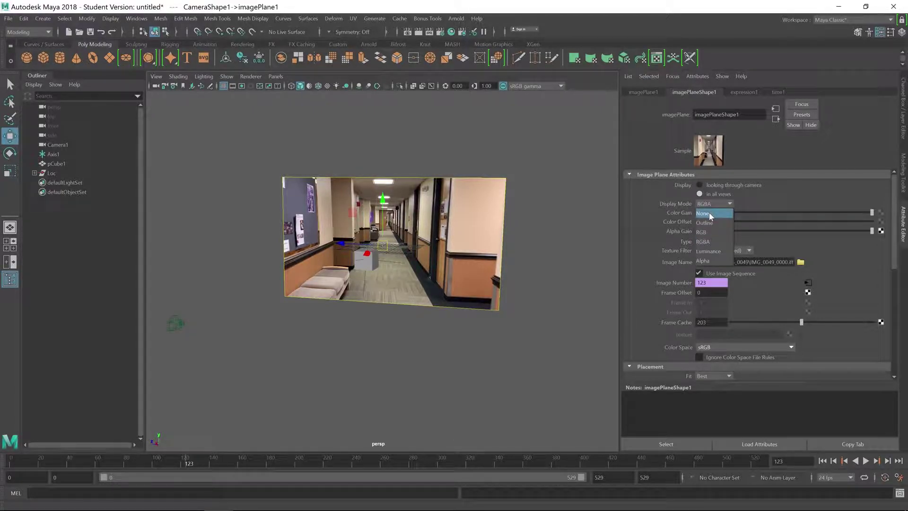
click(711, 213)
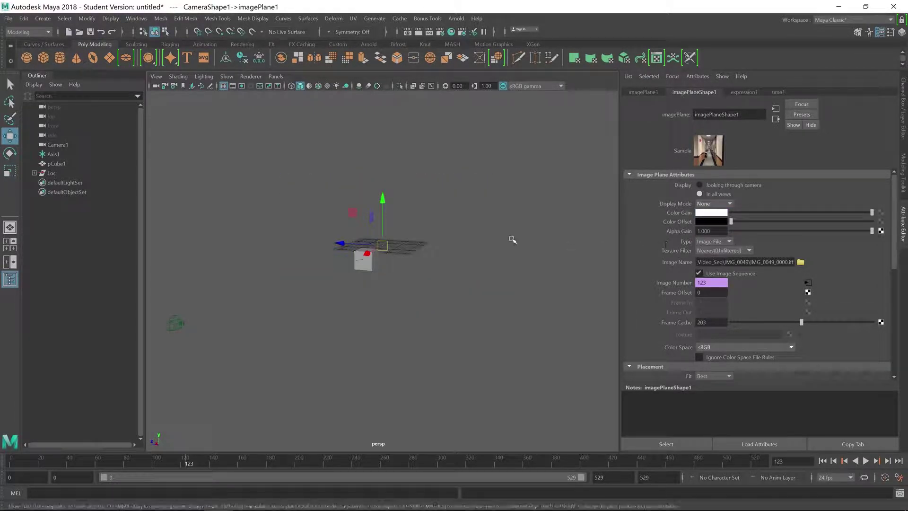
click(475, 270)
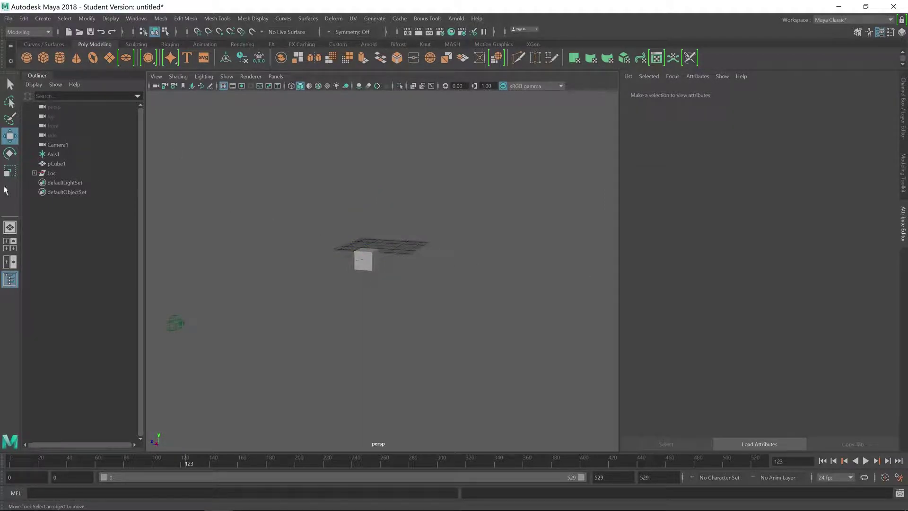
Set the Environment background colour of Camera1 to black
click(64, 146)
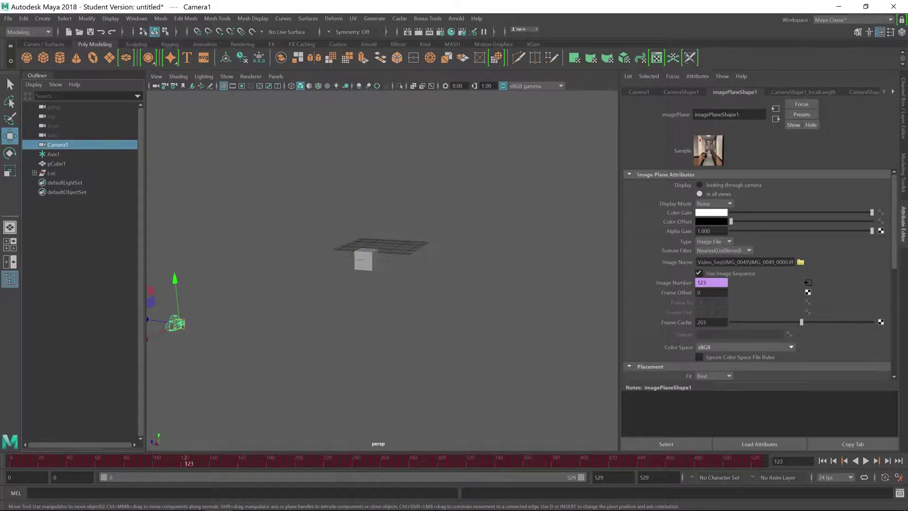
scroll(802, 169, down, 3)
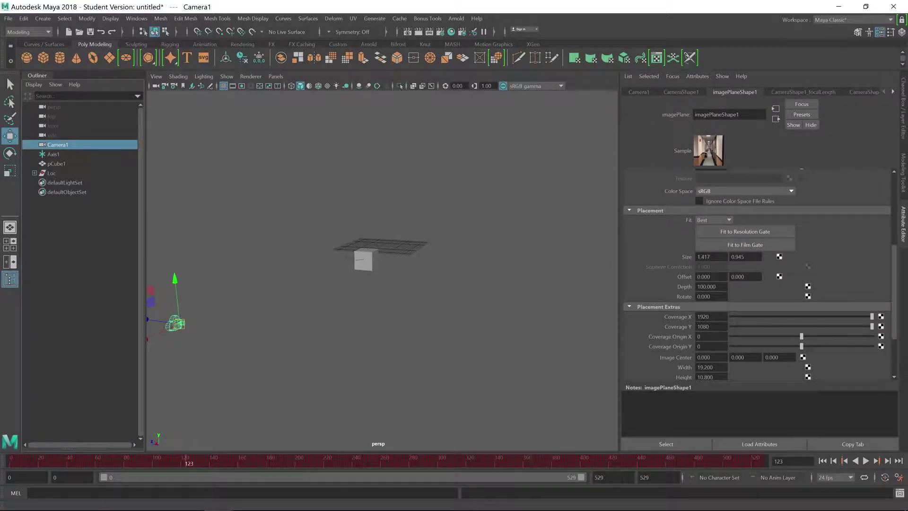
click(683, 93)
scroll(720, 294, down, 6)
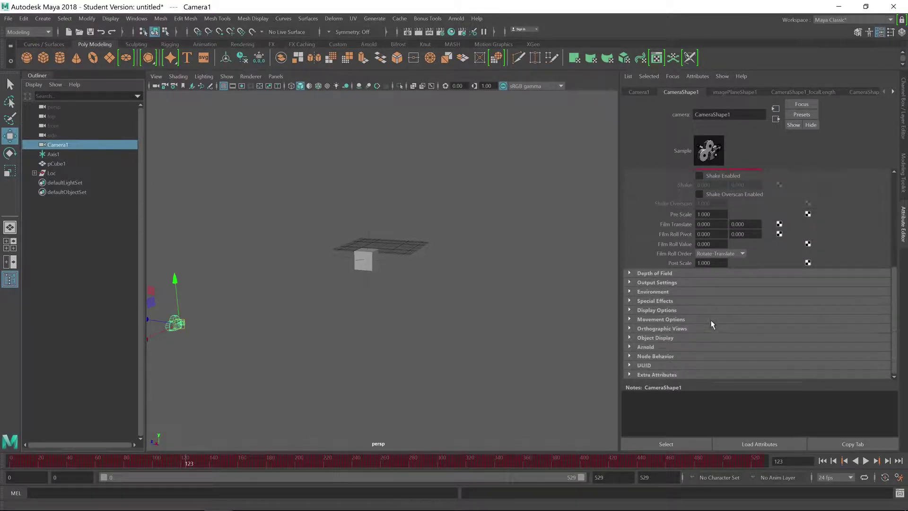
click(629, 292)
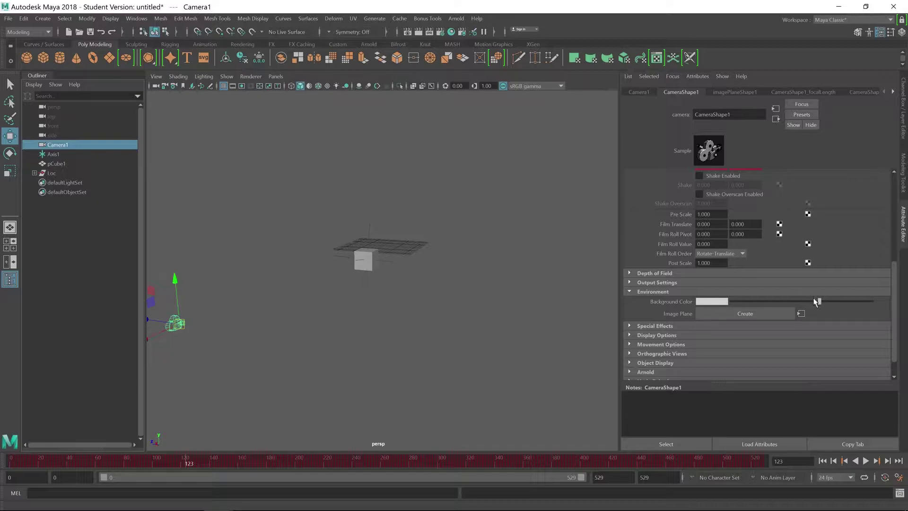
drag(819, 303, 723, 303)
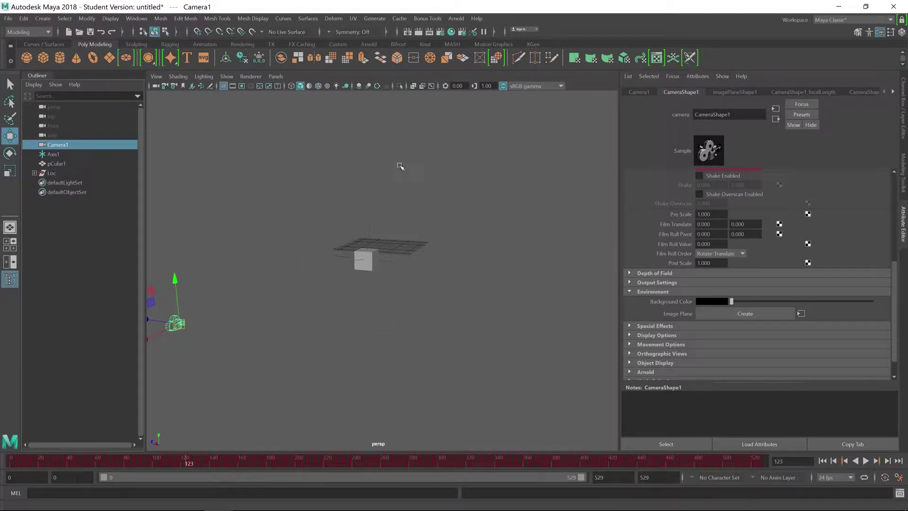